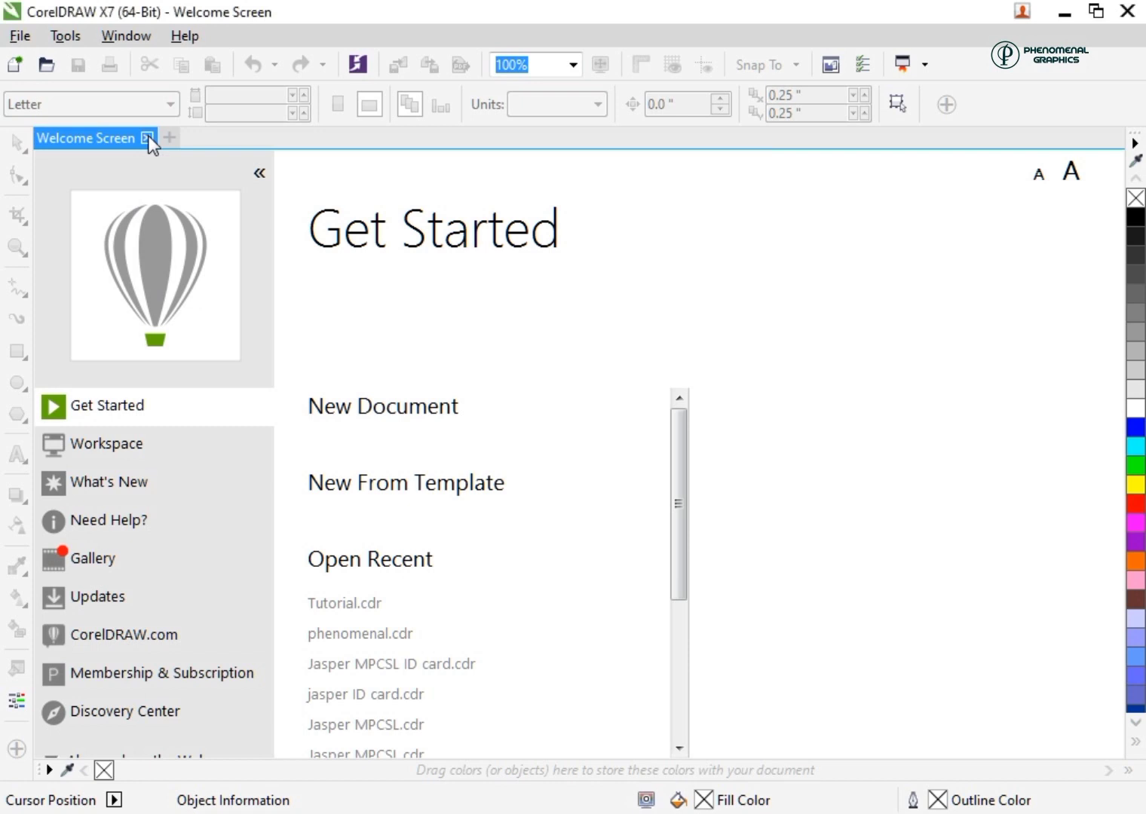
# Close the welcome page and create a new Letter-size document named "Tutorial 2"
pyautogui.click(147, 137)
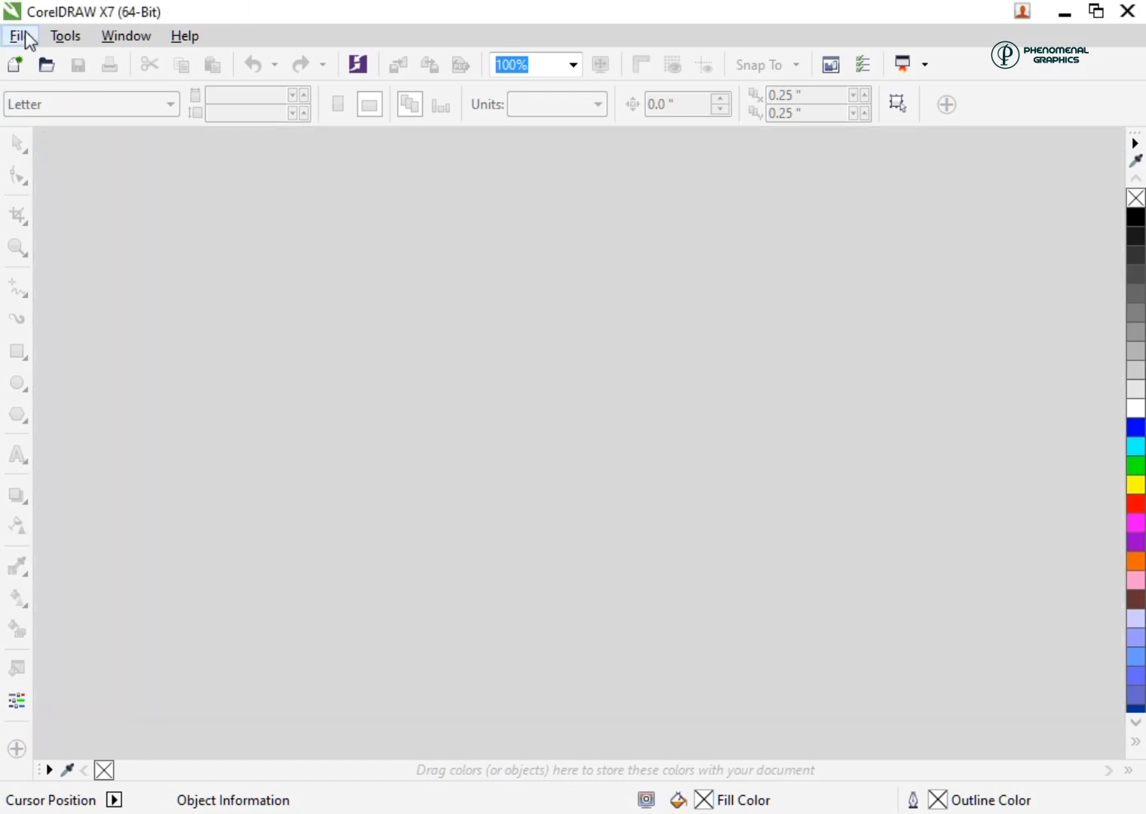
pyautogui.click(23, 37)
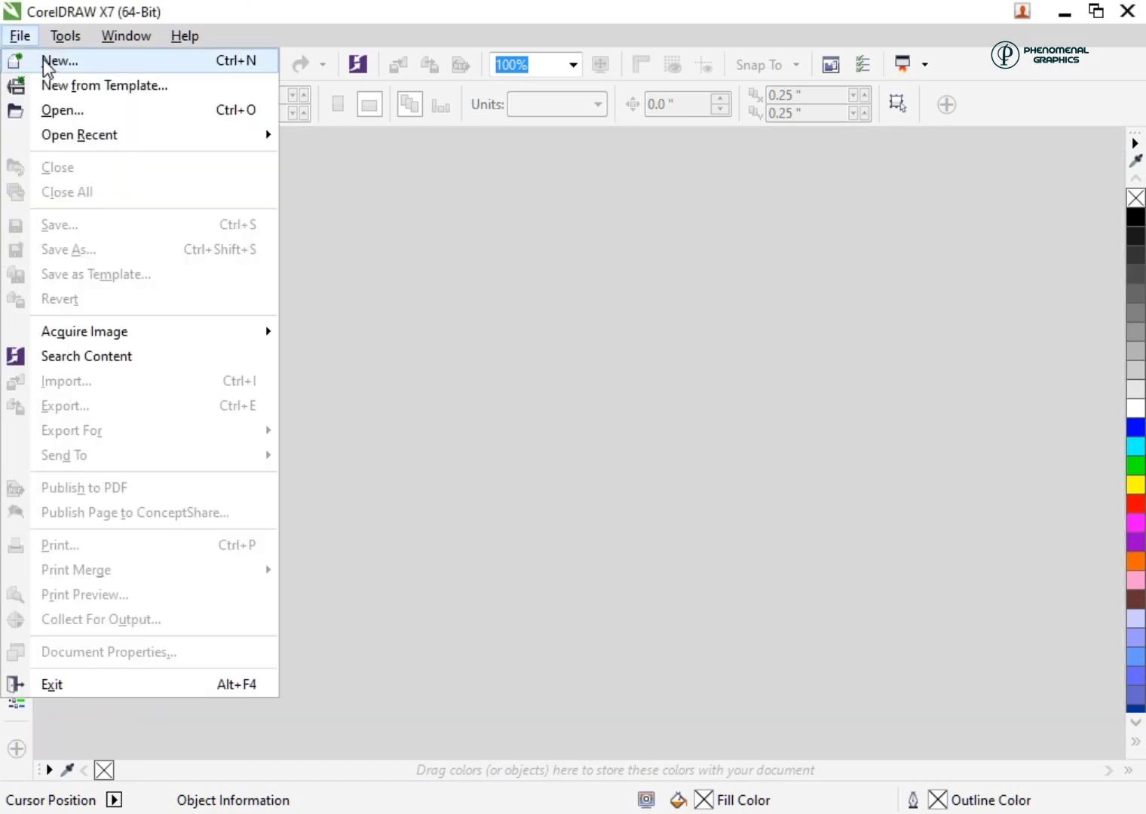
pyautogui.click(45, 62)
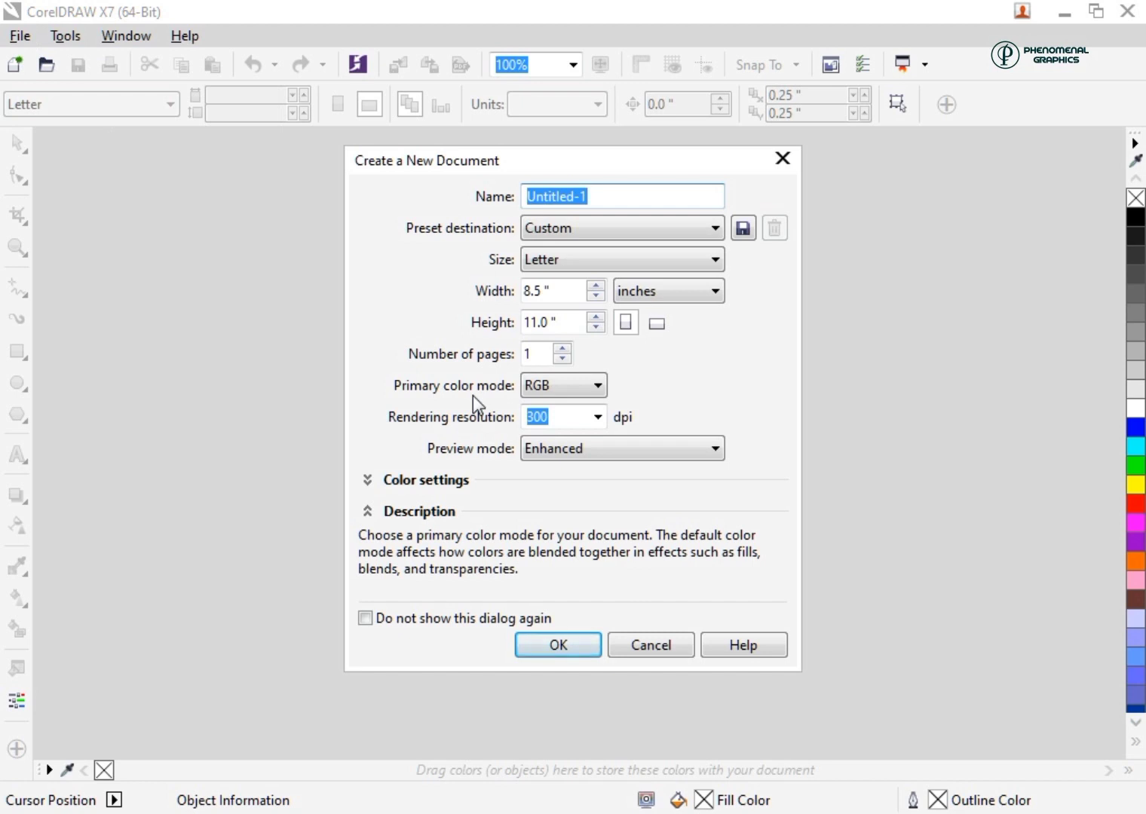
pyautogui.write('Tuto')
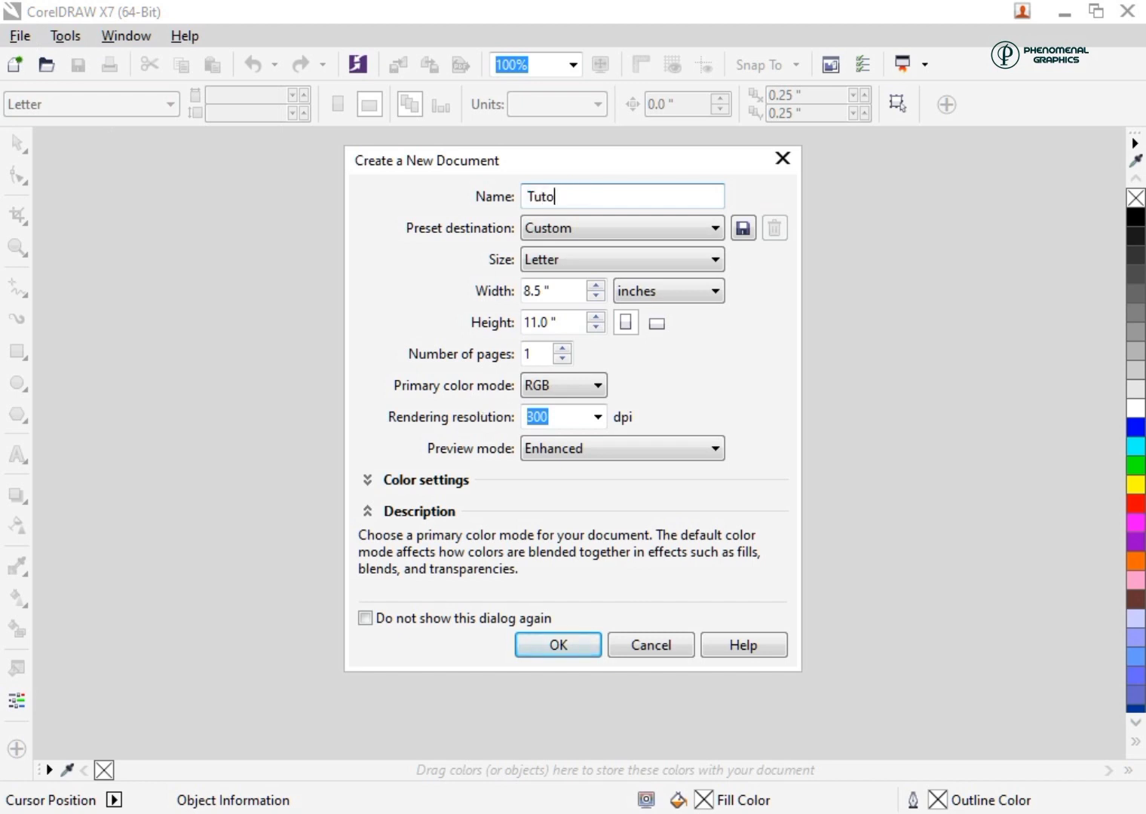
pyautogui.write('rial 2')
pyautogui.click(582, 264)
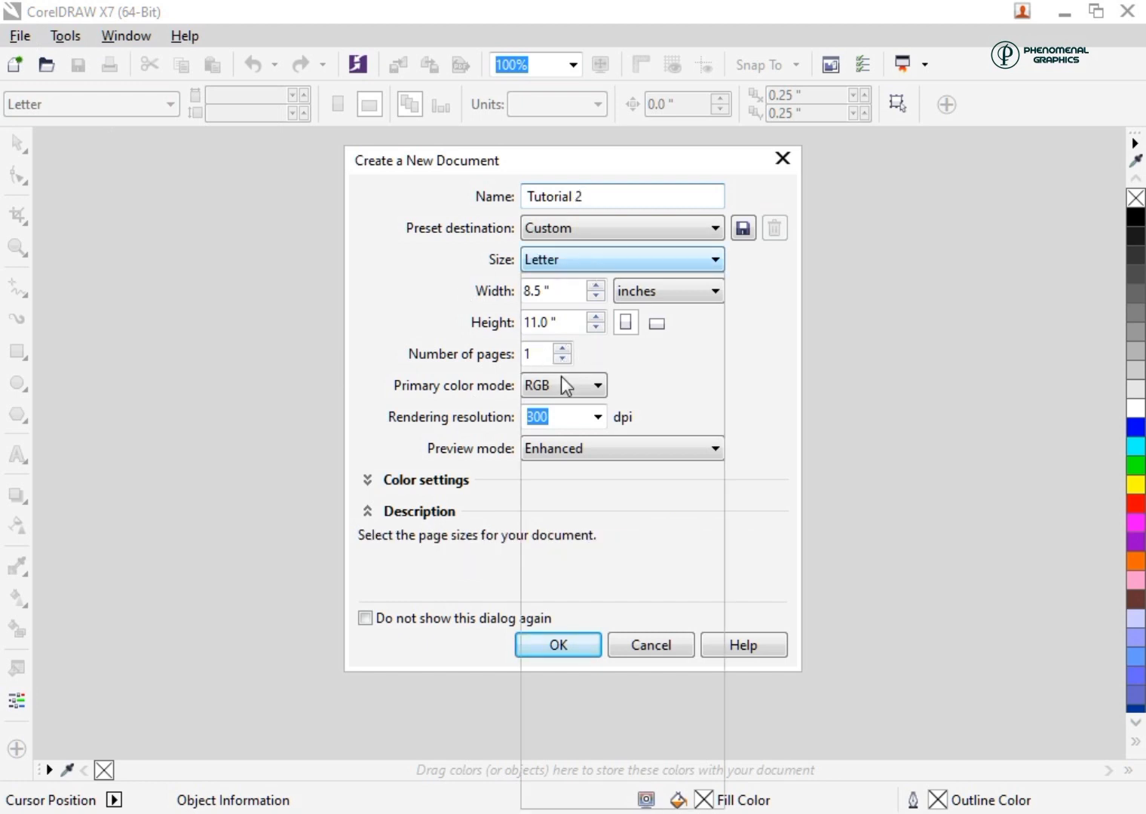
pyautogui.click(430, 294)
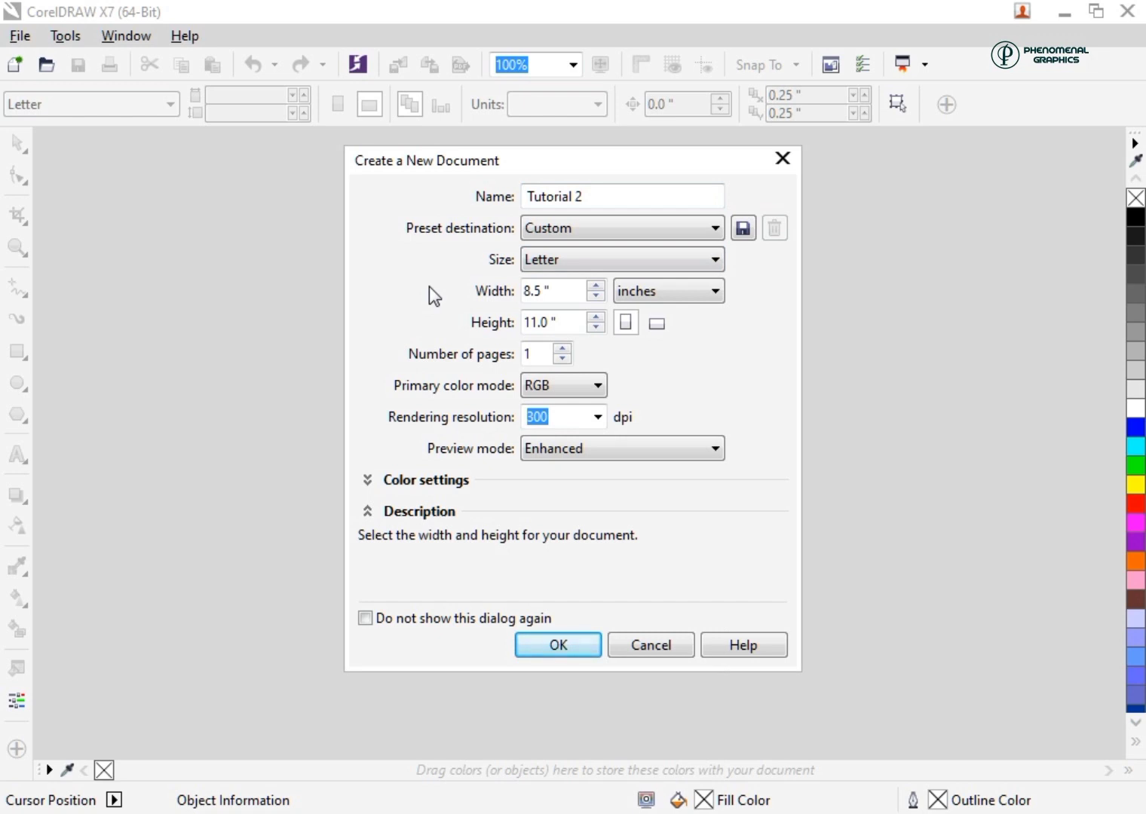
pyautogui.click(565, 643)
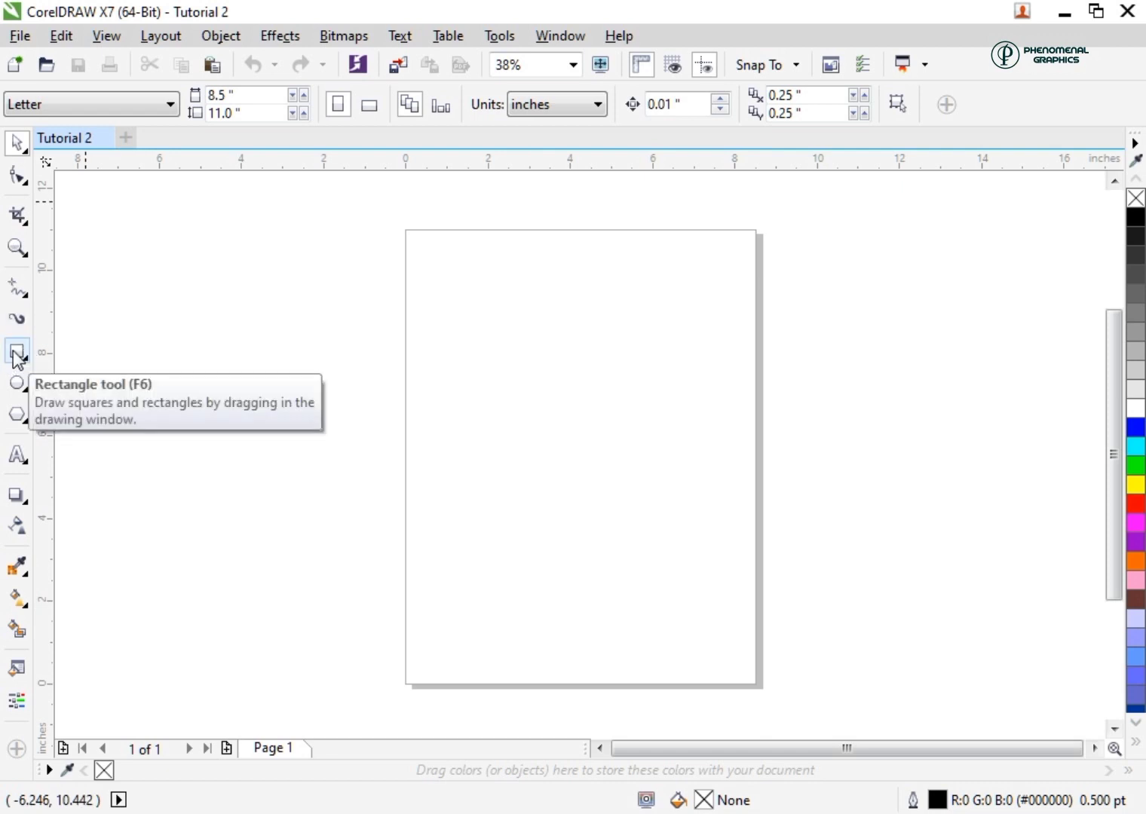
# Draw a rectangle about 6.75 by 2.67 inches in the page's upper half, with blue fill and blue outline
pyautogui.click(16, 353)
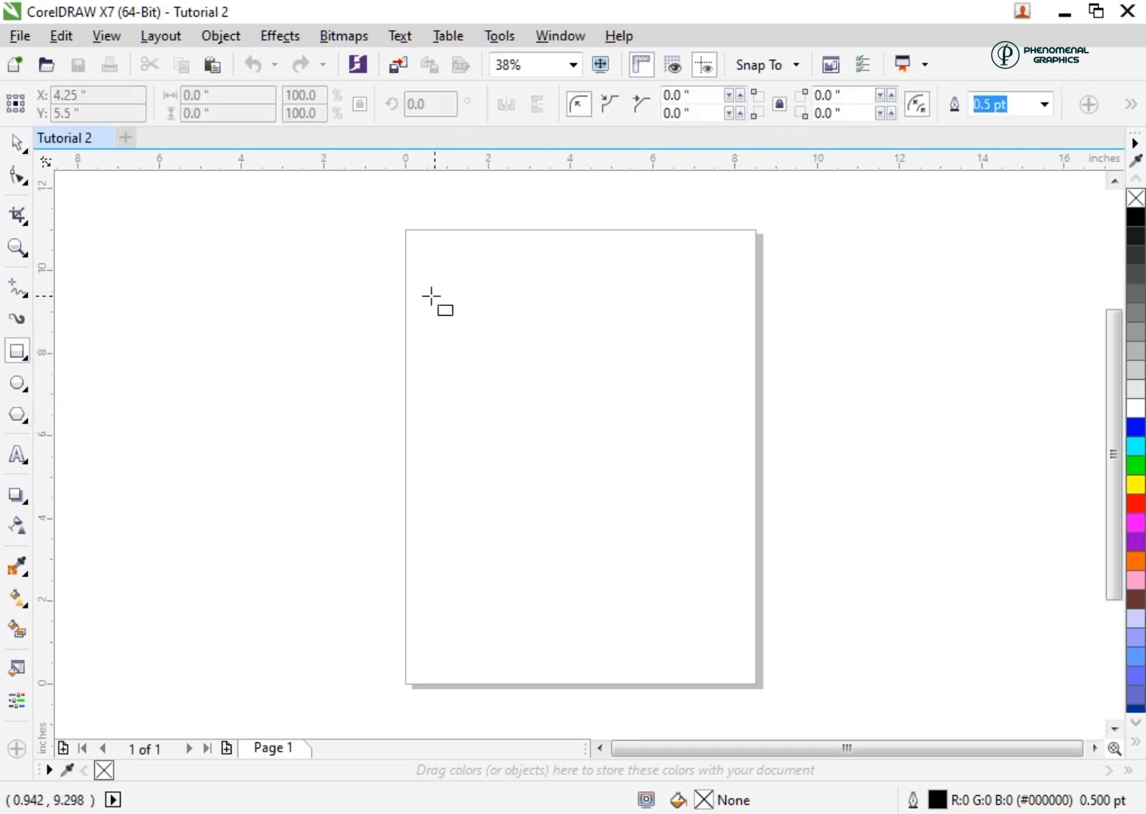
pyautogui.moveTo(432, 297)
pyautogui.mouseDown()
pyautogui.moveTo(522, 361)
pyautogui.moveTo(709, 408)
pyautogui.mouseUp()
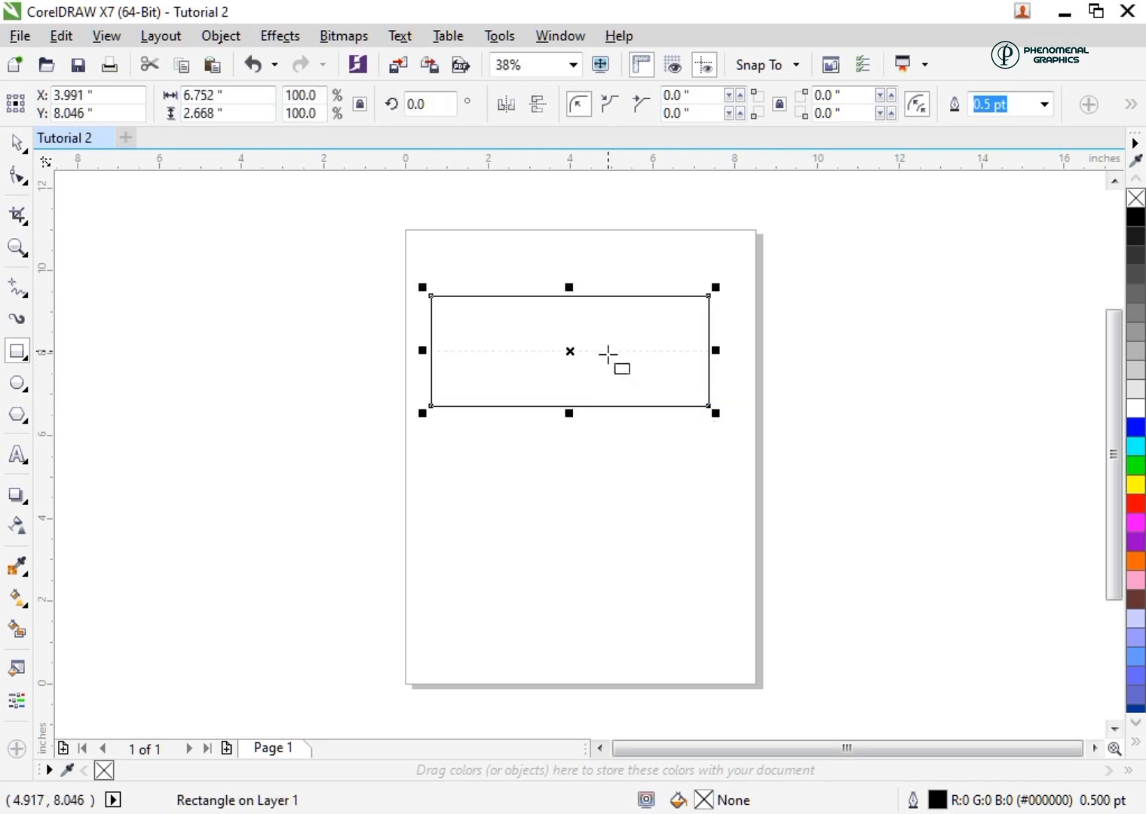
pyautogui.click(1136, 428)
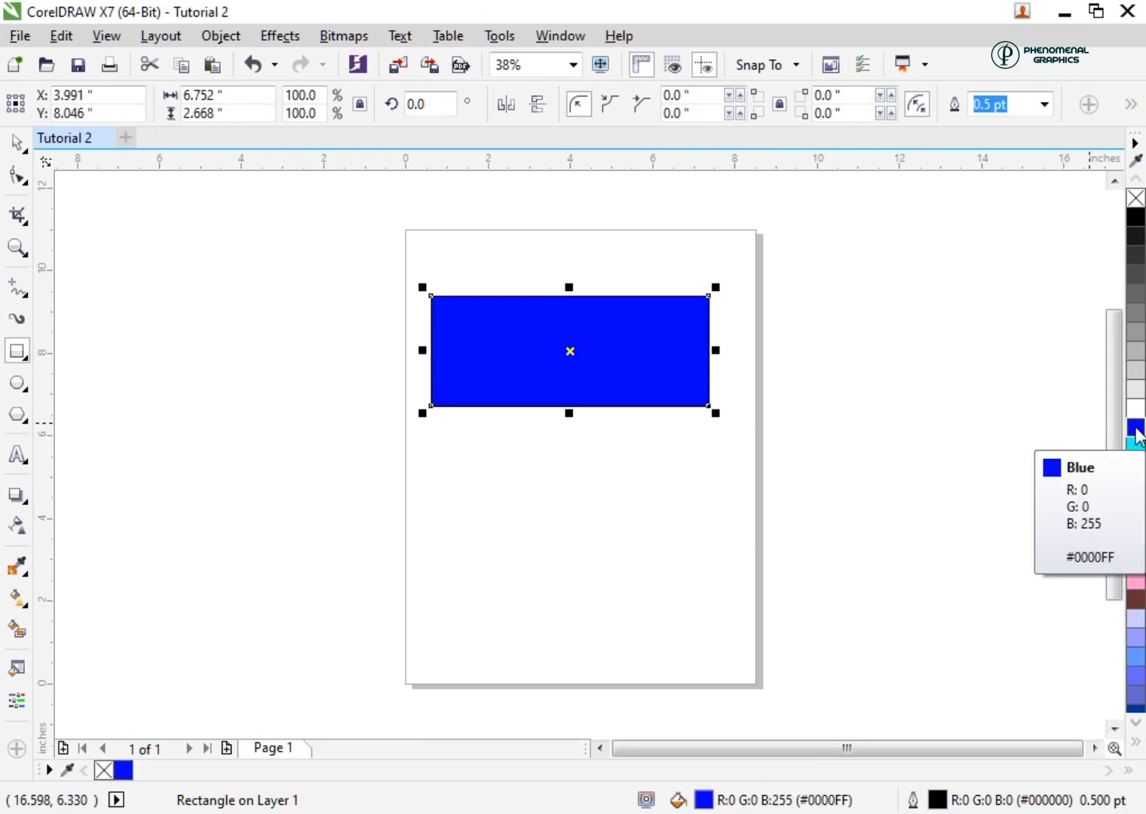
pyautogui.rightClick(1136, 428)
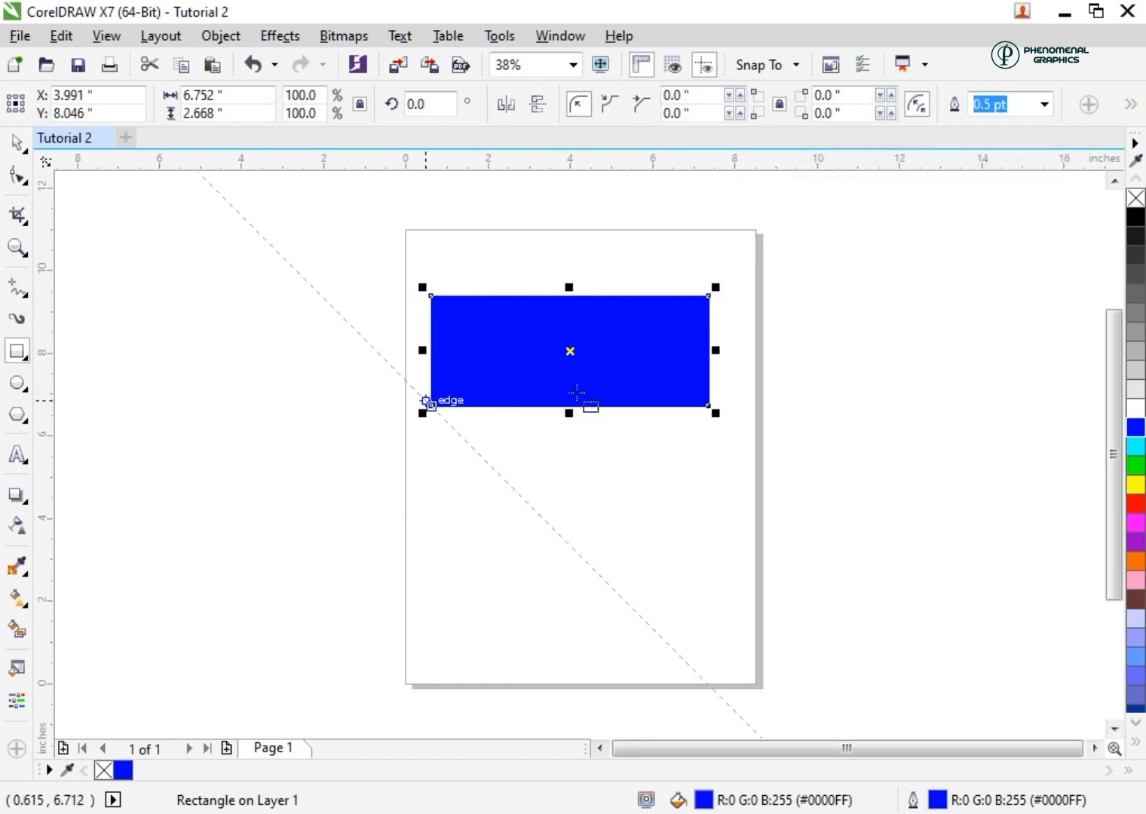
# Round all four corners of the blue rectangle with a 0.2 inch radius
pyautogui.click(694, 96)
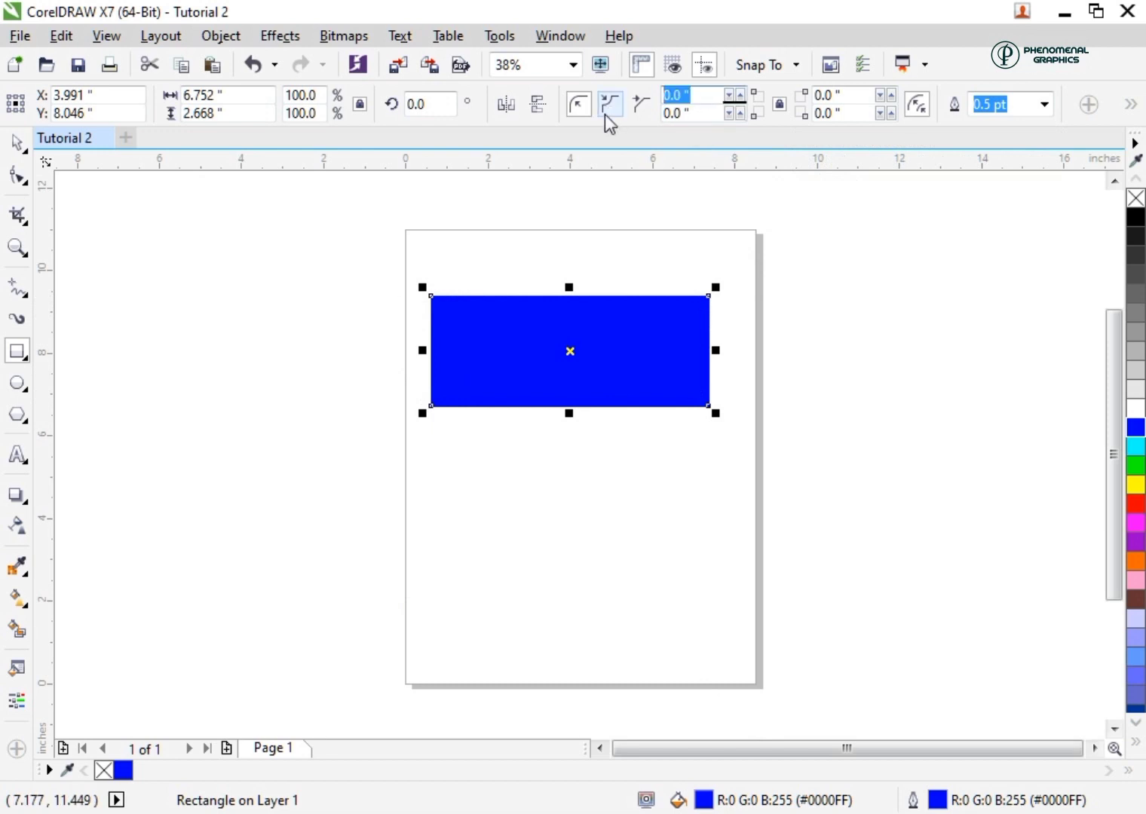
pyautogui.write('0.2')
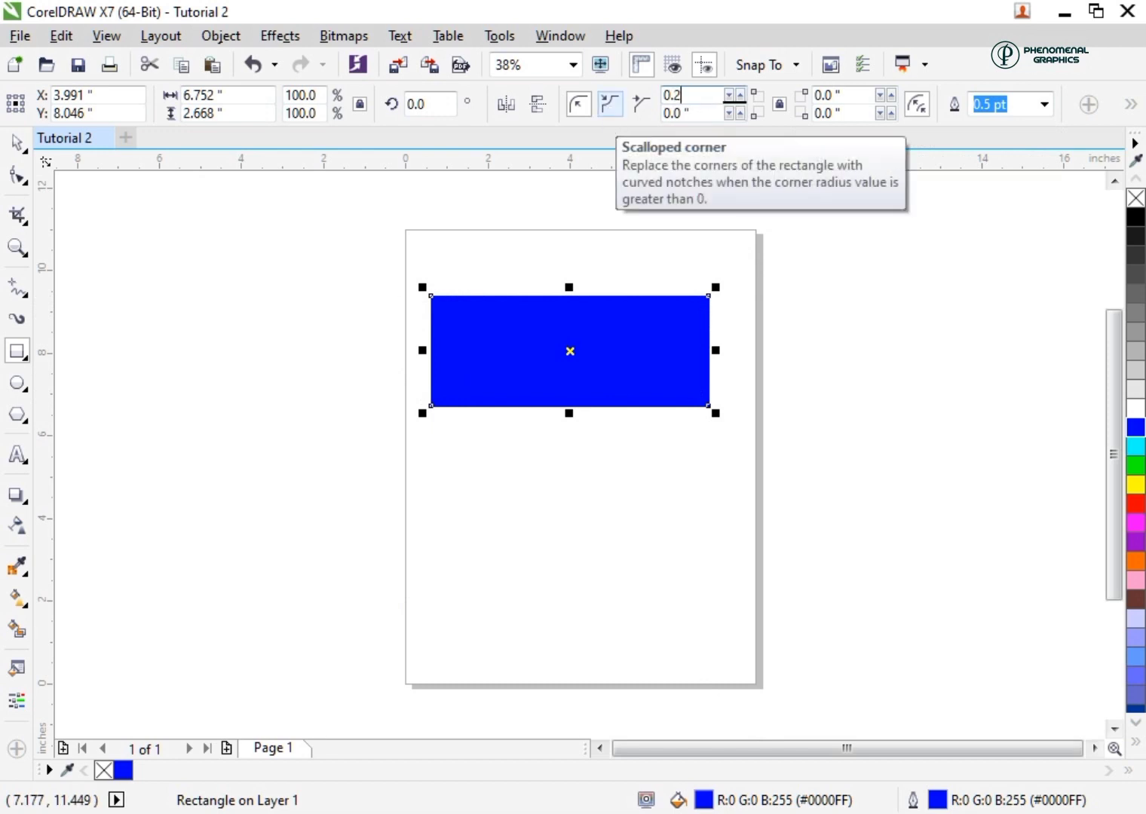
pyautogui.press('Return')
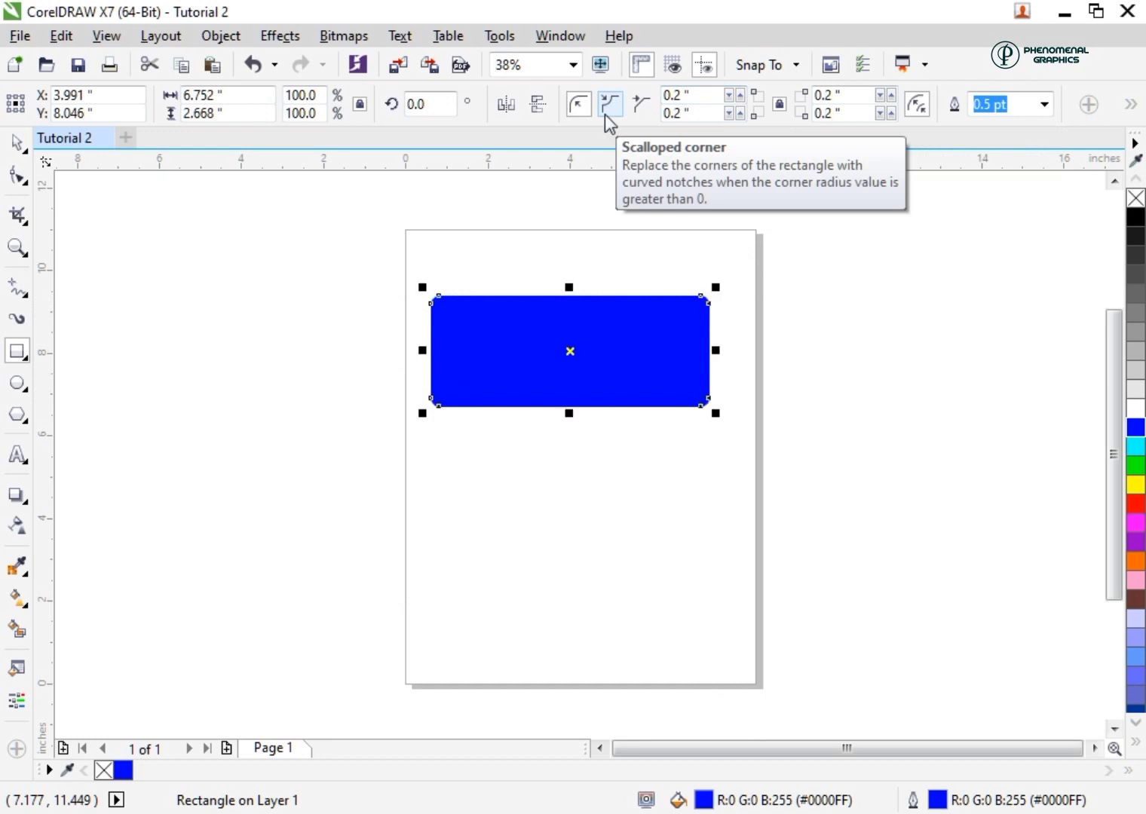
pyautogui.scroll(2, 435, 303)
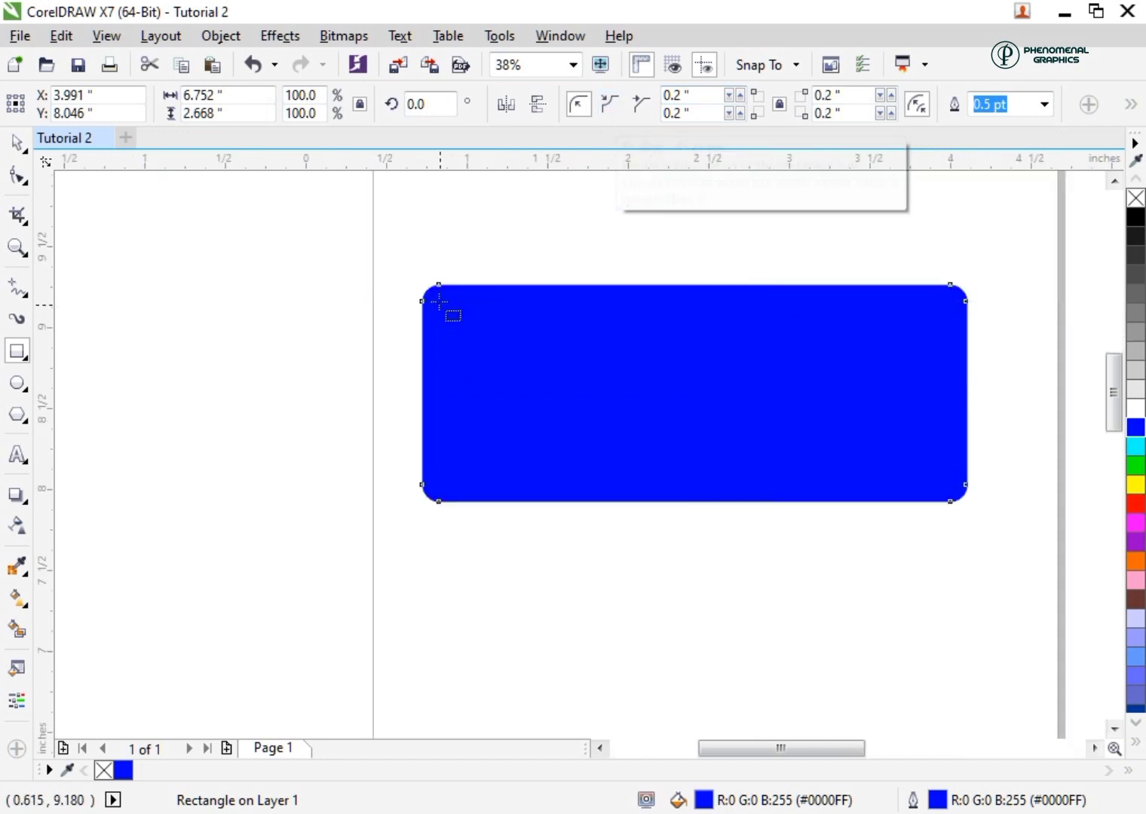
pyautogui.scroll(3, 439, 303)
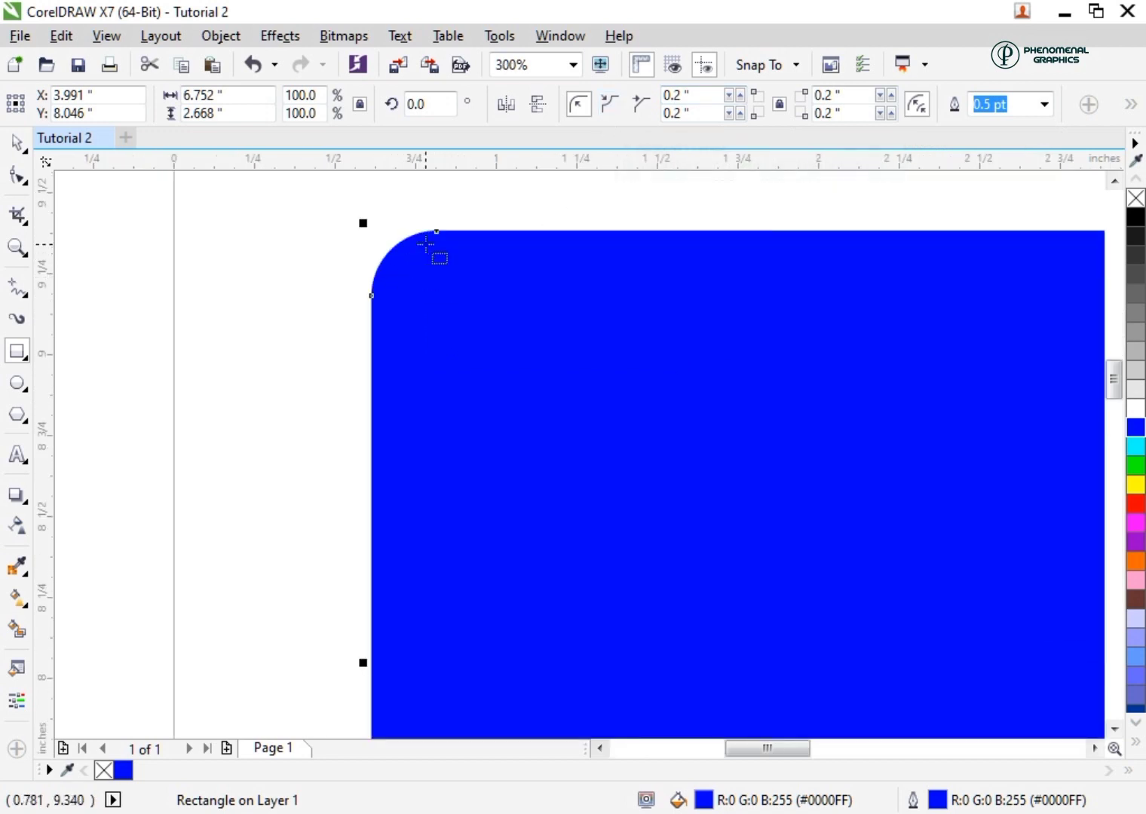
pyautogui.scroll(-3, 427, 243)
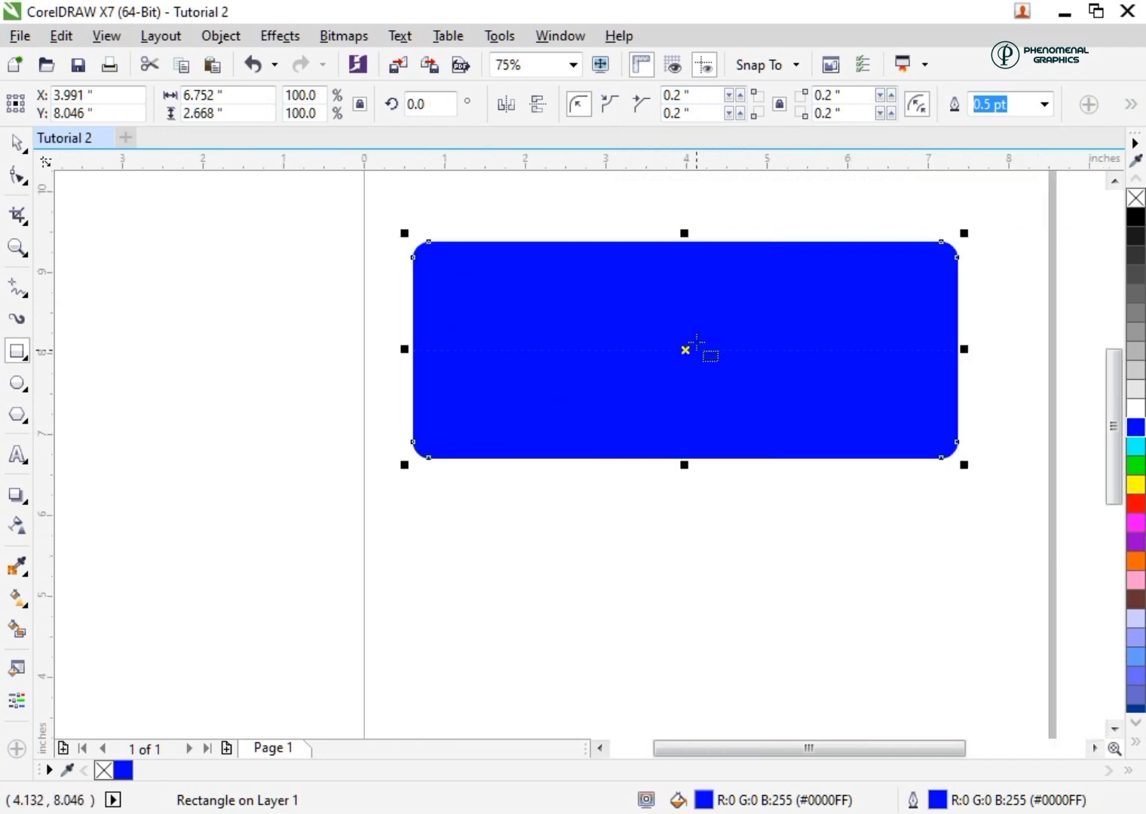
pyautogui.scroll(-1, 697, 343)
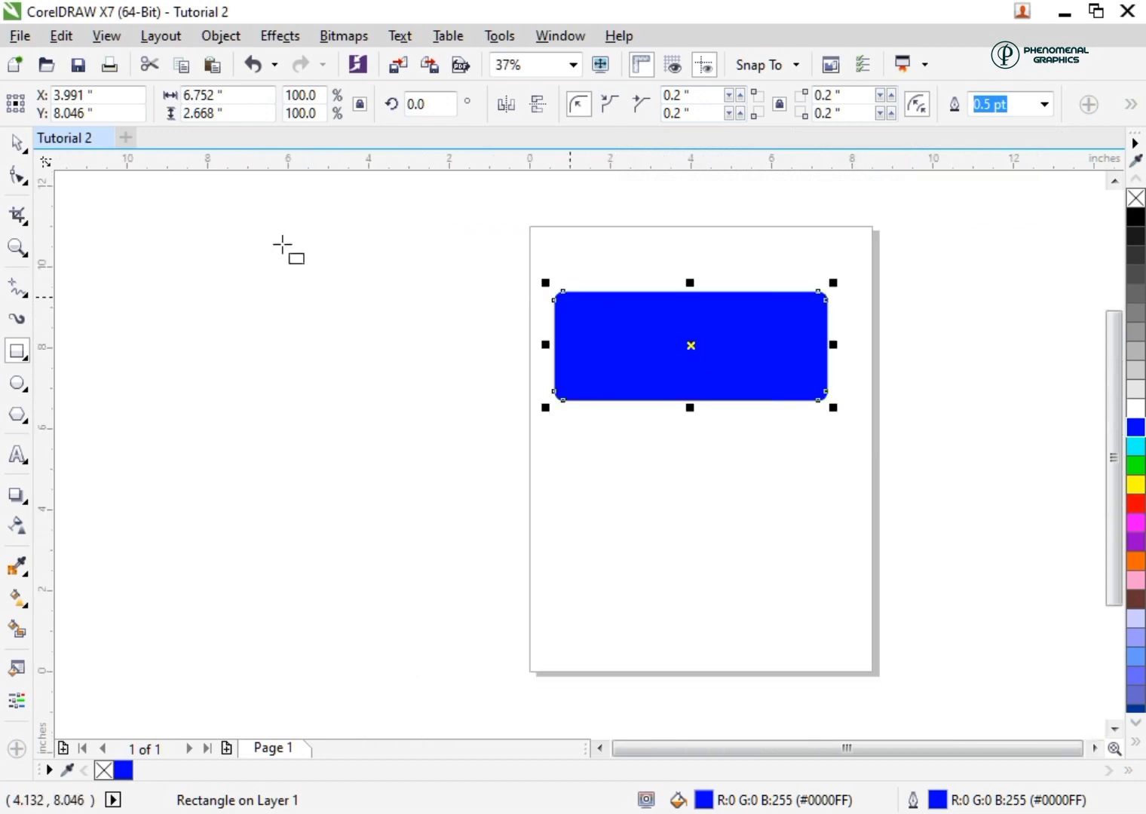
# Draw a circle about 2.38 inches in diameter over the blue rectangle with the Ellipse tool
pyautogui.click(21, 385)
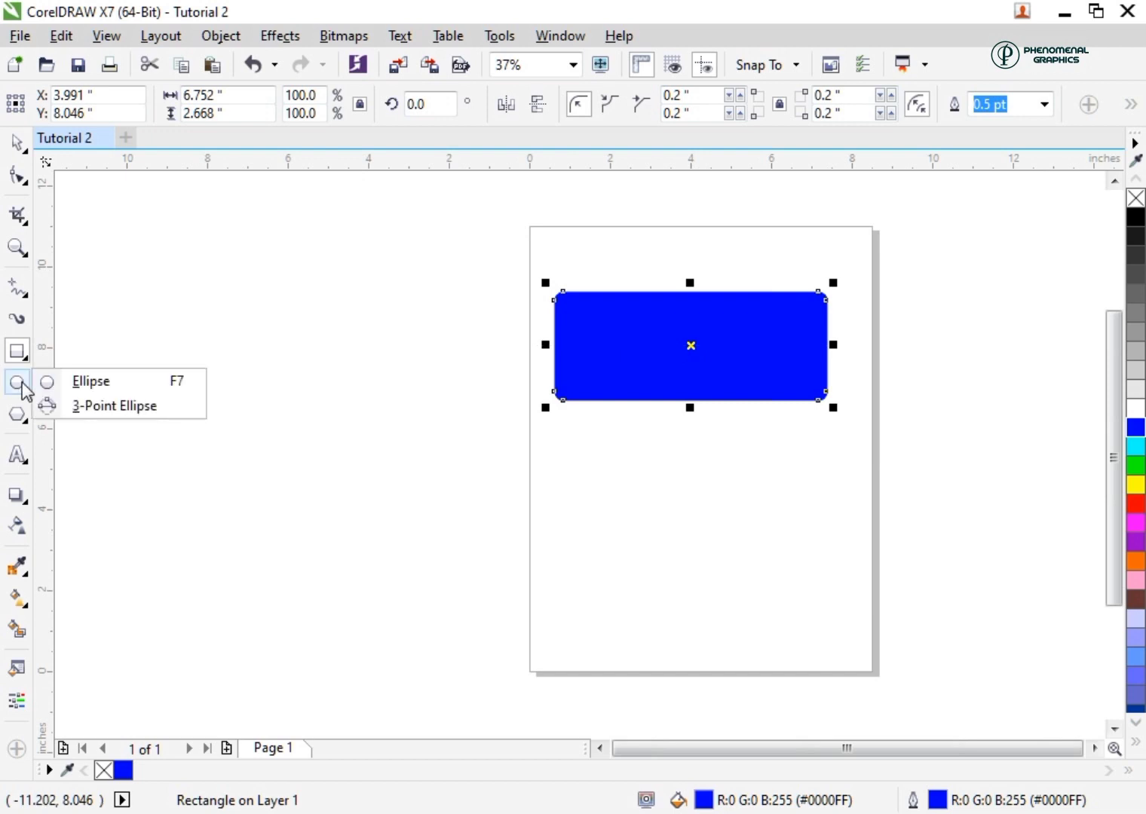
pyautogui.click(16, 385)
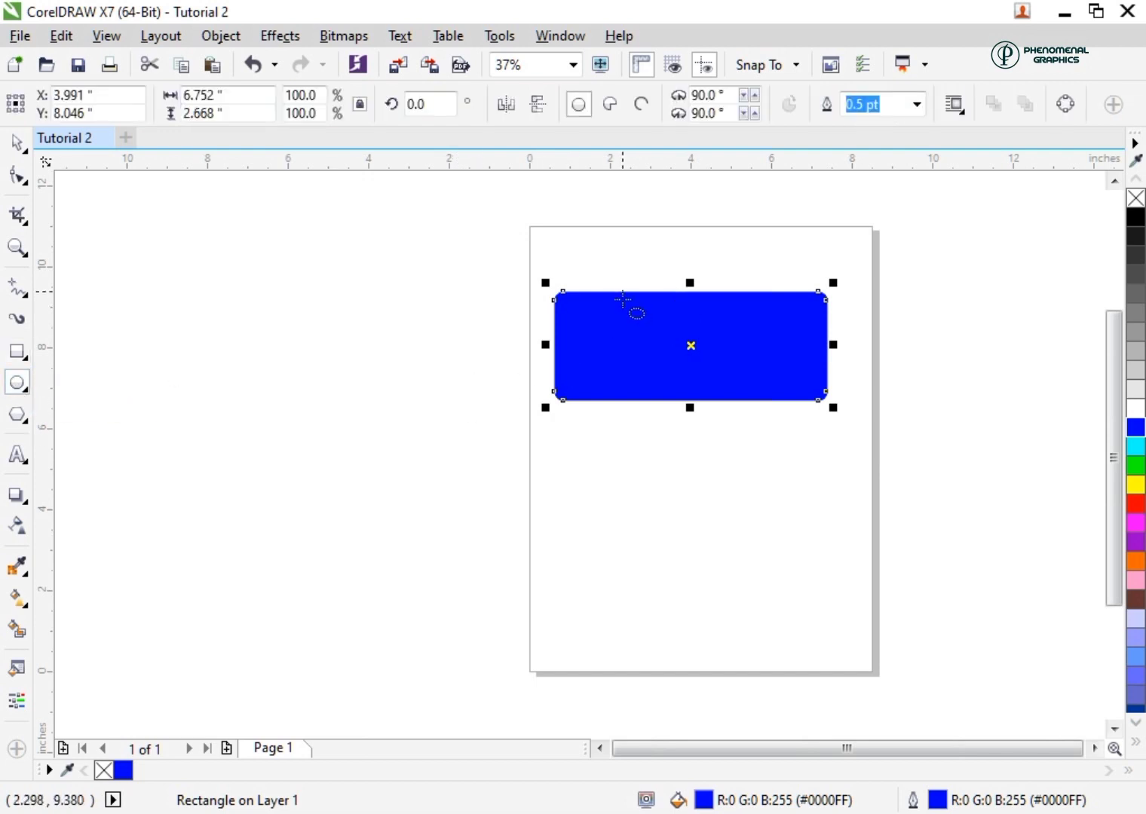
pyautogui.moveTo(620, 301); pyautogui.dragTo(703, 385)
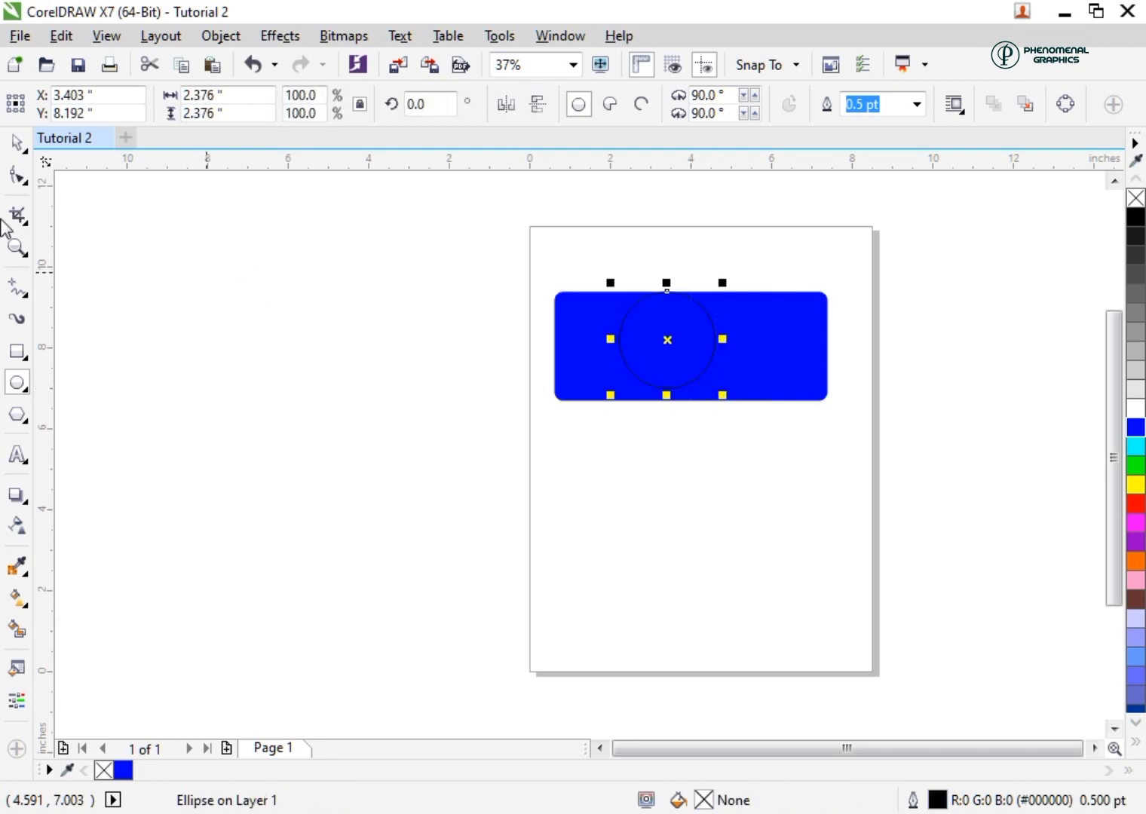
# Move the circle to the centre of the blue rectangle and make its fill and outline white
pyautogui.click(17, 145)
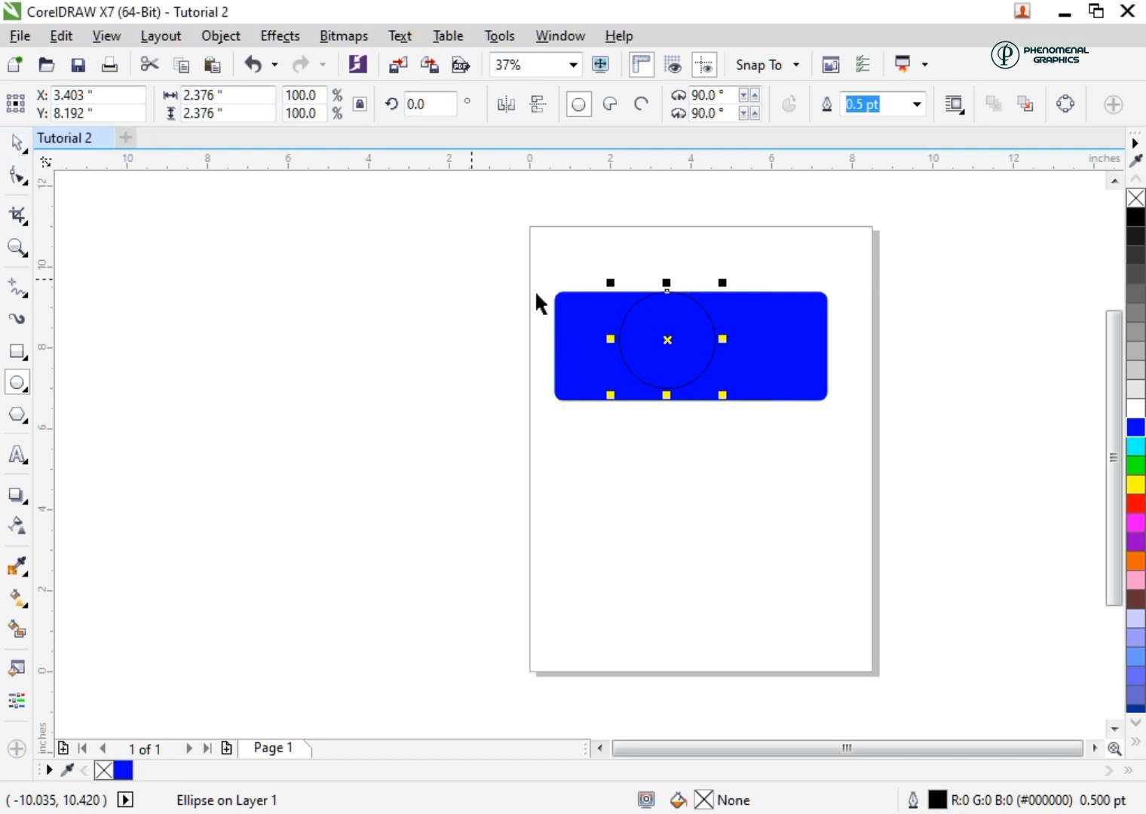
pyautogui.moveTo(667, 340); pyautogui.dragTo(690, 347)
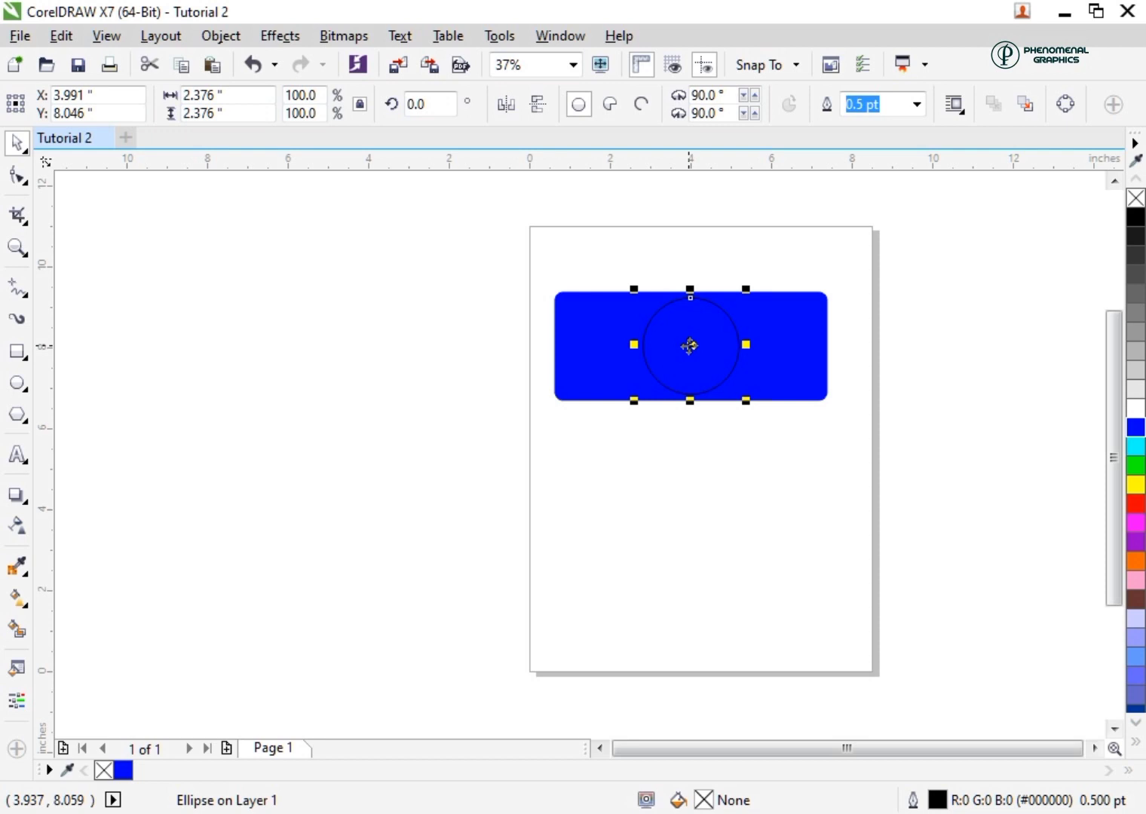
pyautogui.click(1136, 408)
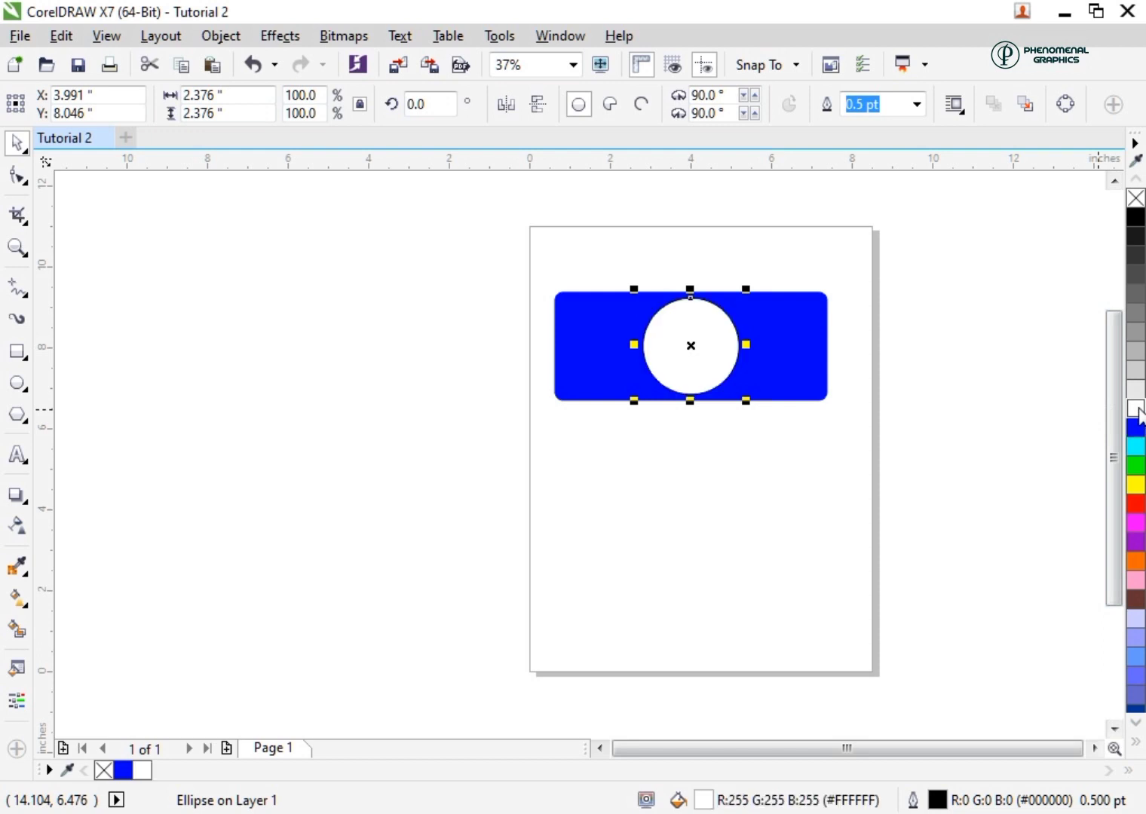
pyautogui.rightClick(1136, 408)
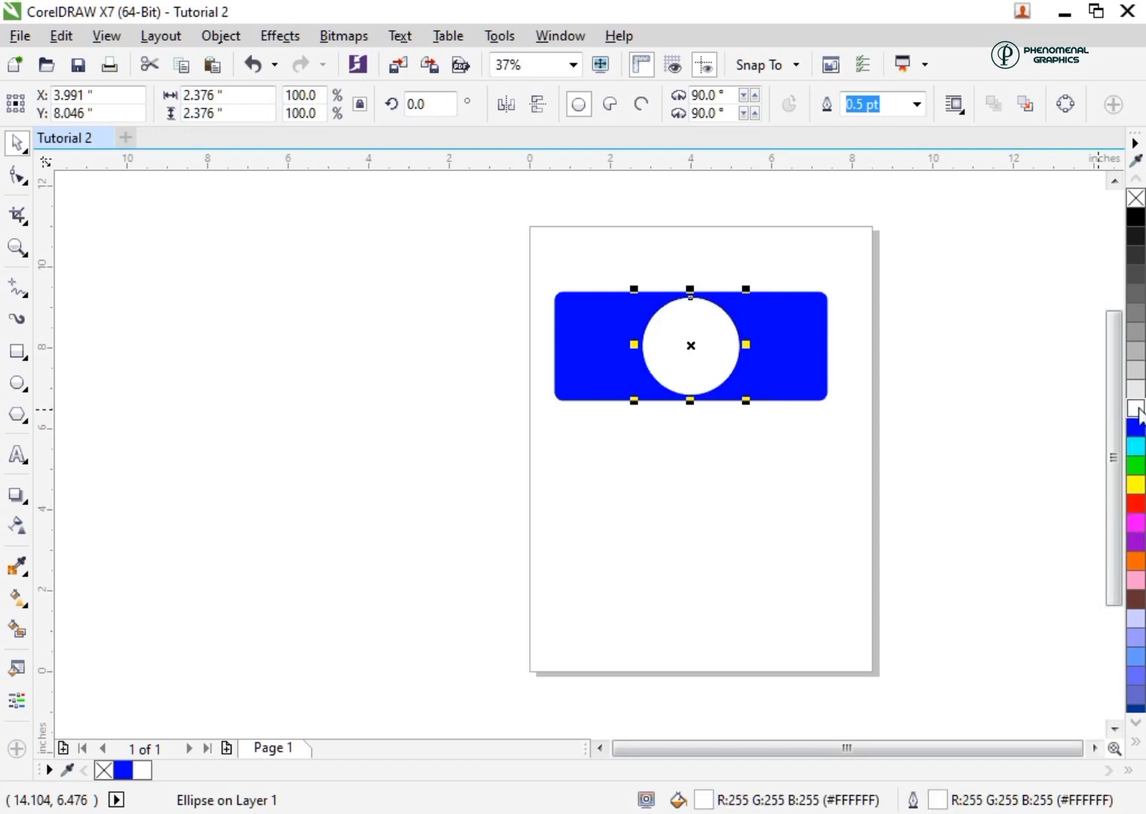
# Select the rectangle and the circle together and centre them on the page
pyautogui.moveTo(506, 230); pyautogui.dragTo(885, 456)
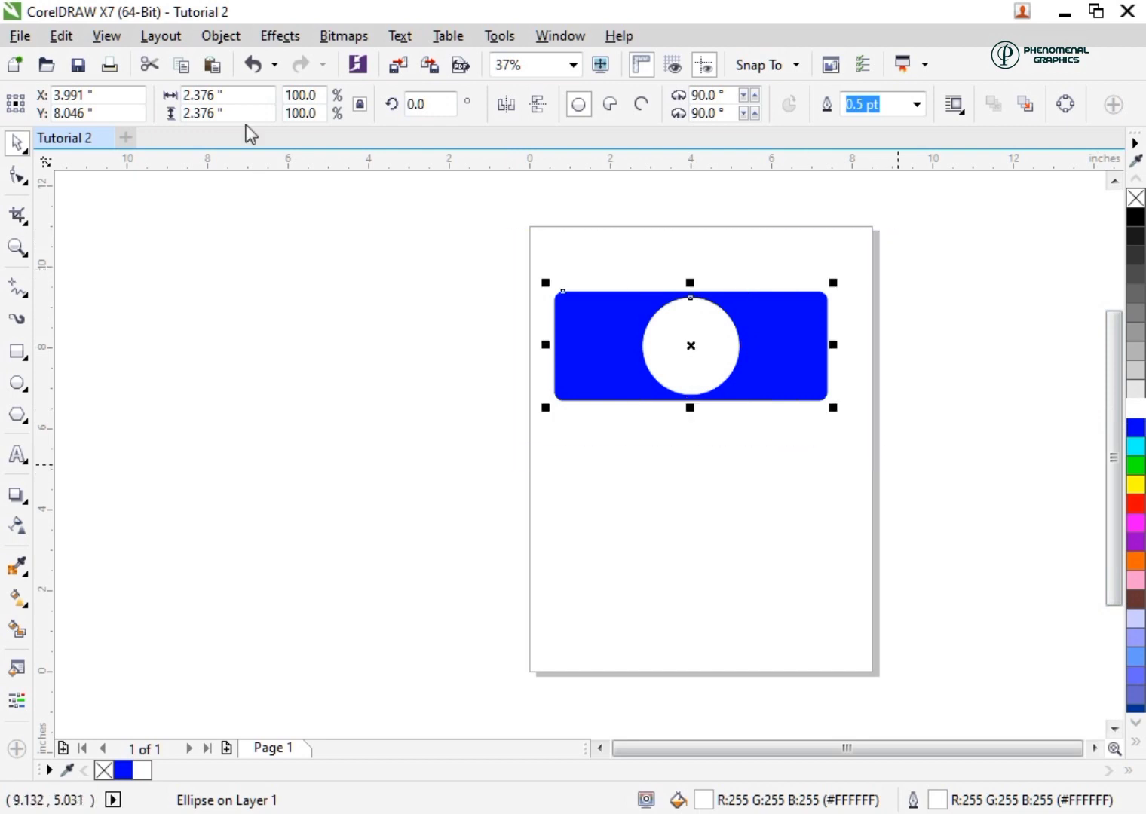
pyautogui.click(221, 37)
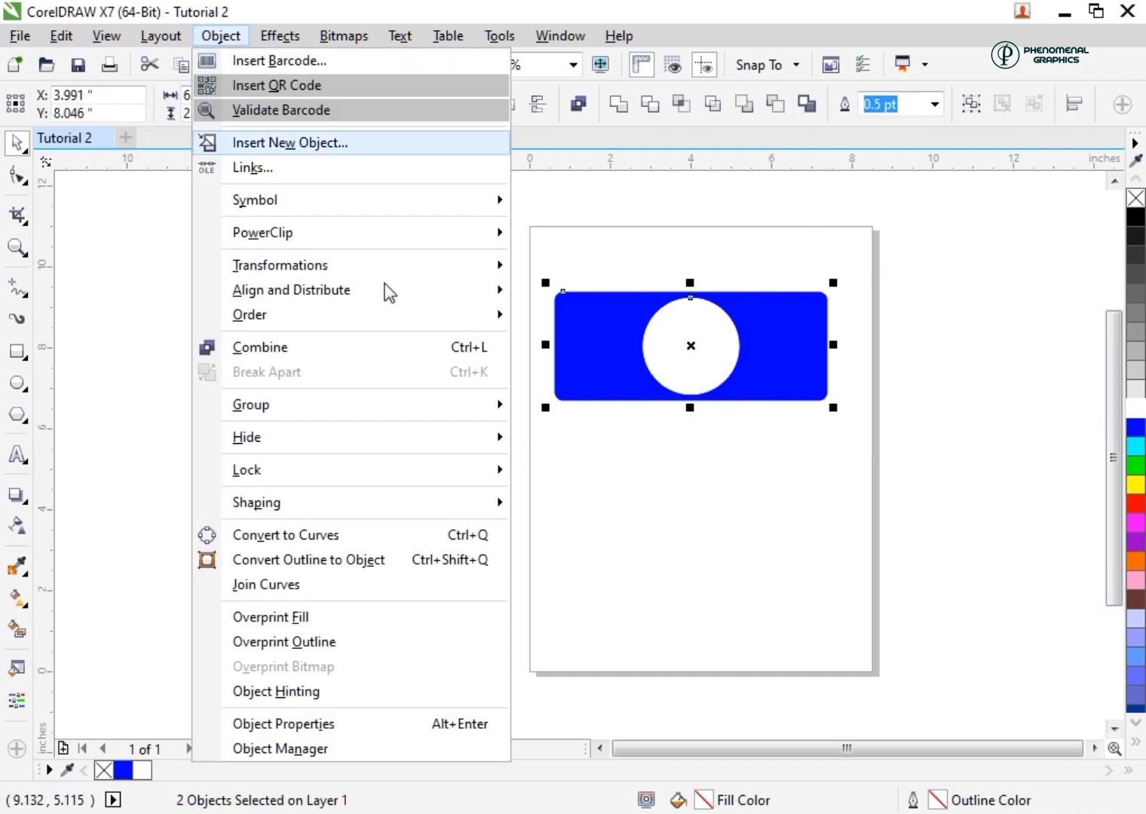
pyautogui.moveTo(462, 293)
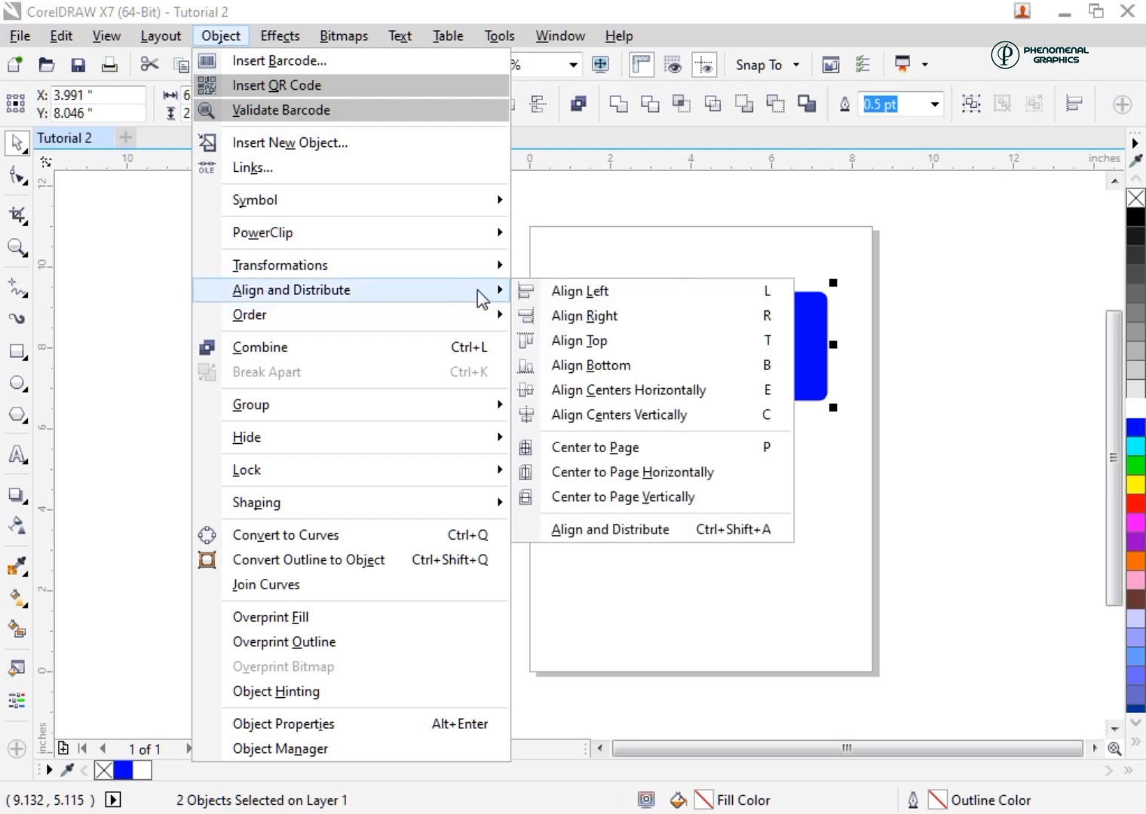
pyautogui.click(613, 449)
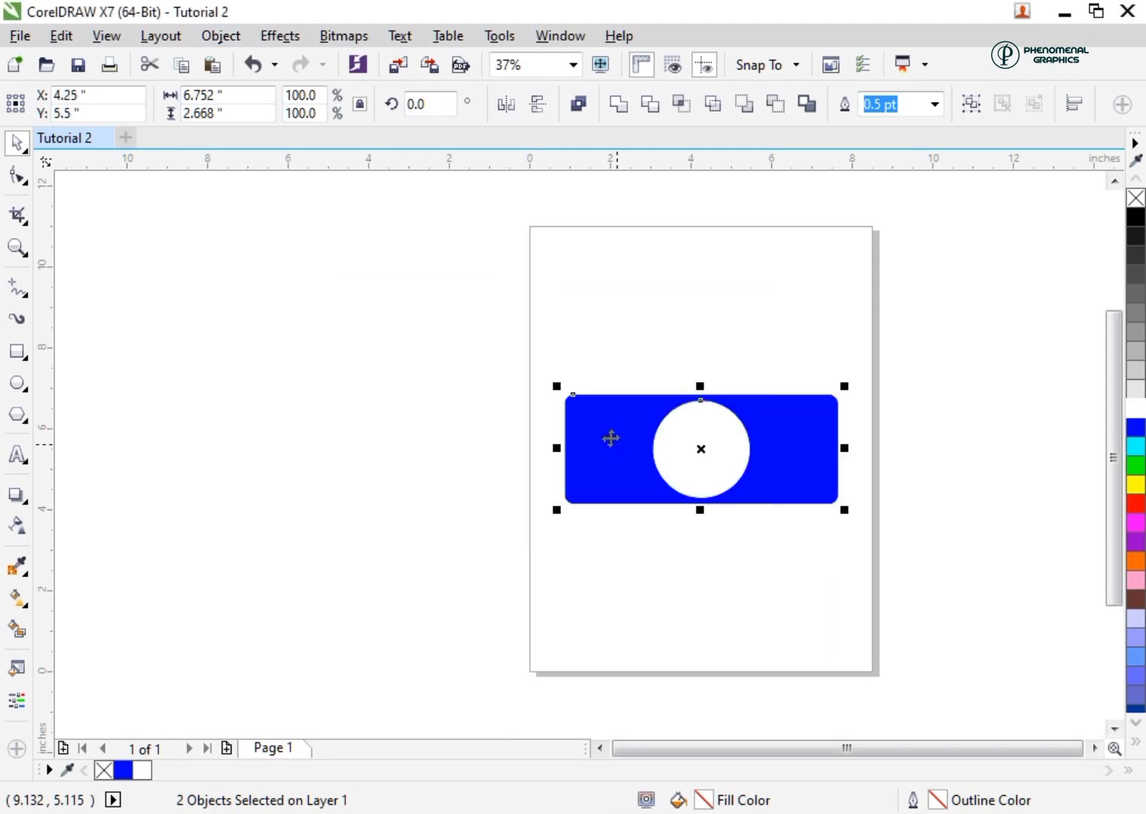
# Add the artistic text "hp" in the empty area beside the page
pyautogui.click(15, 456)
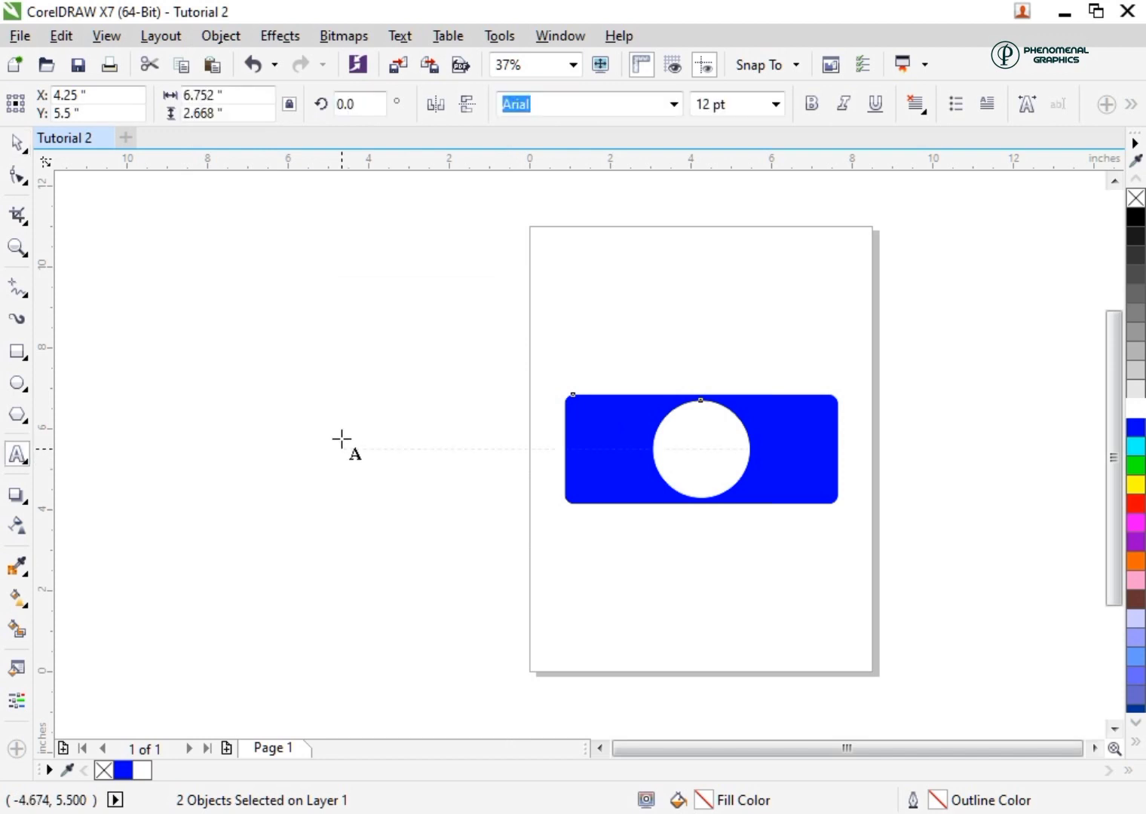
pyautogui.click(342, 439)
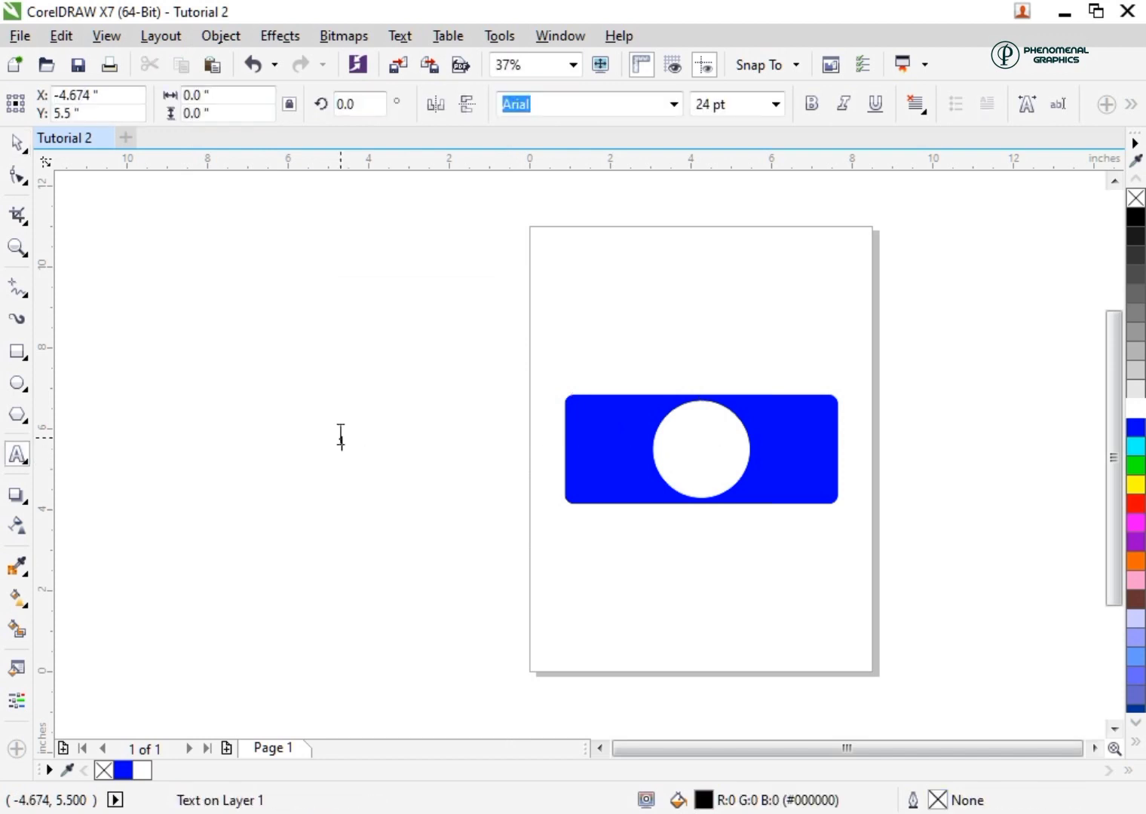
pyautogui.write('hp')
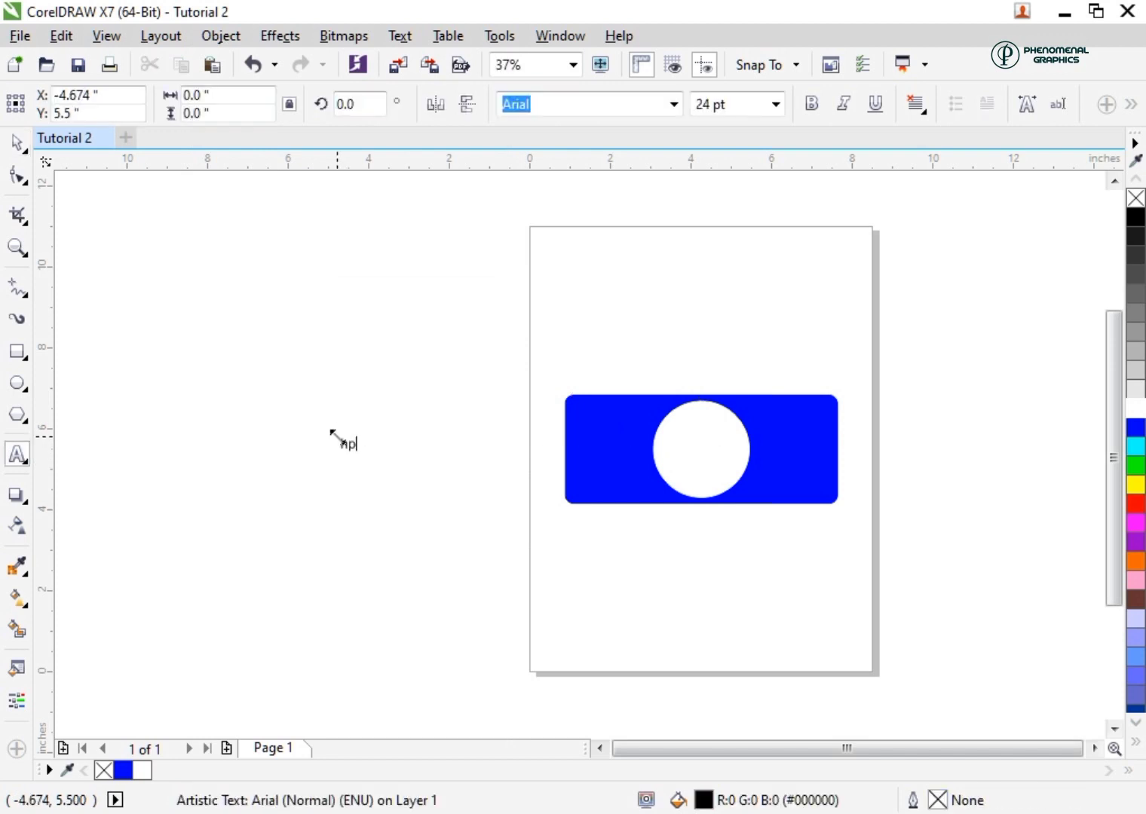
pyautogui.click(337, 437)
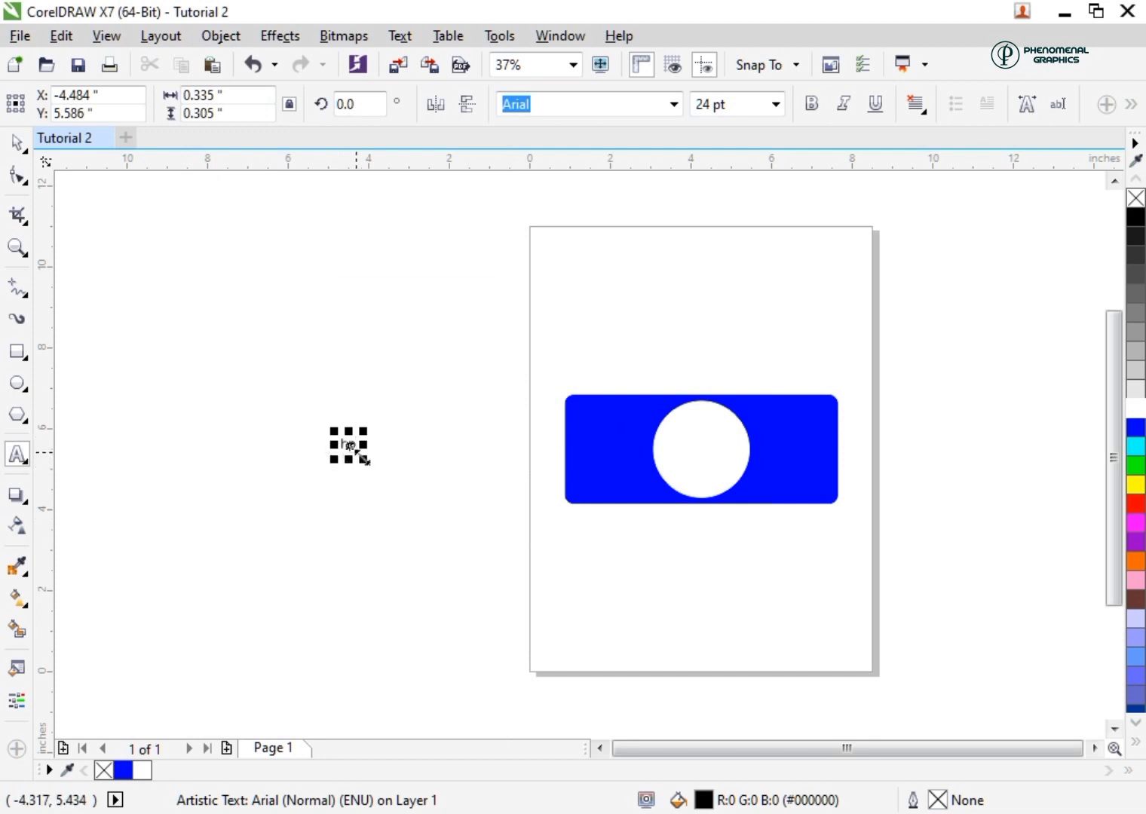
# Set the font of the "hp" text to Impact
pyautogui.click(15, 146)
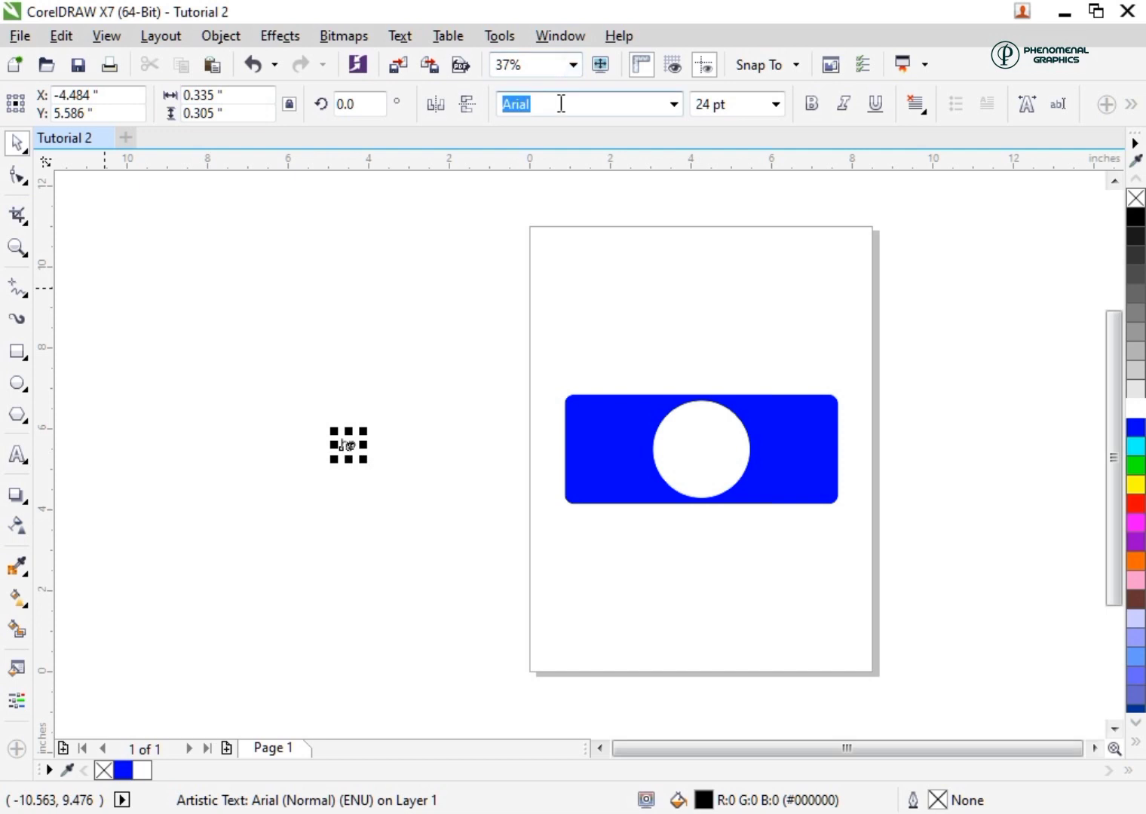
pyautogui.write('i')
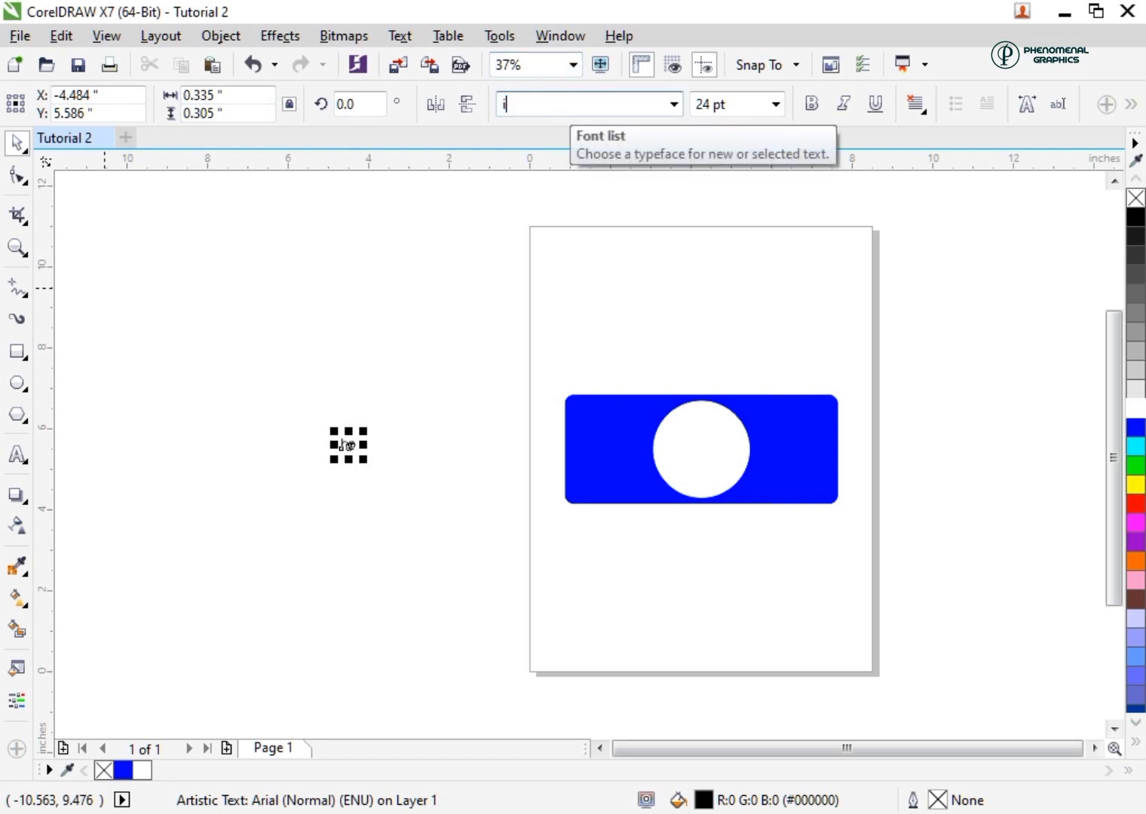
pyautogui.write('mpact')
pyautogui.press('Return')
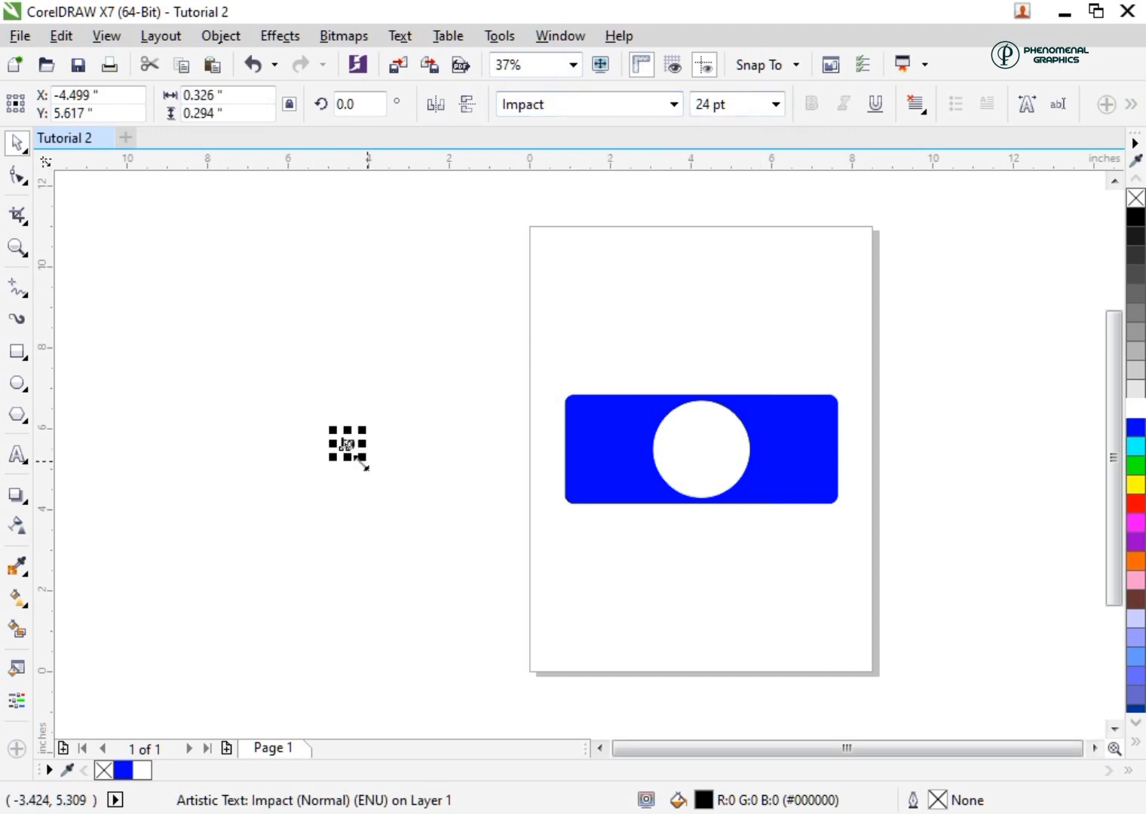
# Move the "hp" text onto the white circle and resize it proportionally to about 1.68 inches wide to fit inside
pyautogui.moveTo(361, 456); pyautogui.dragTo(695, 454)
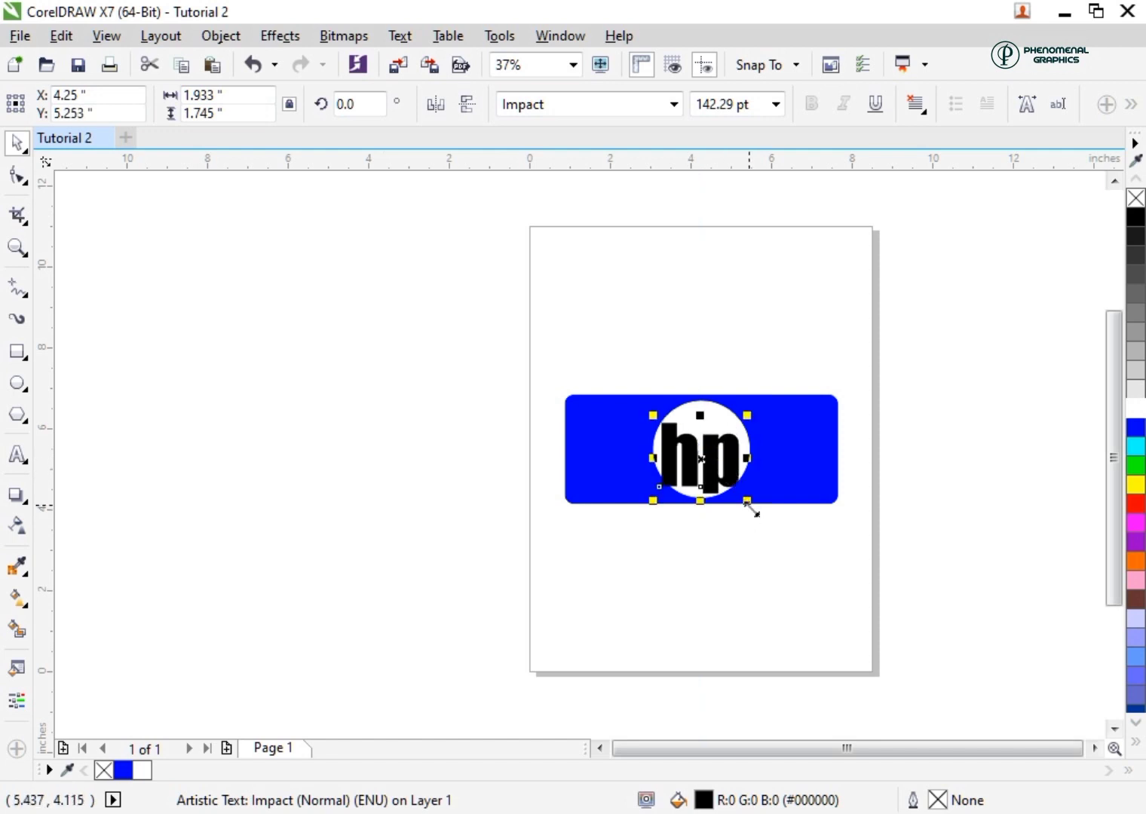
pyautogui.press('Tab')
pyautogui.press('Tab')
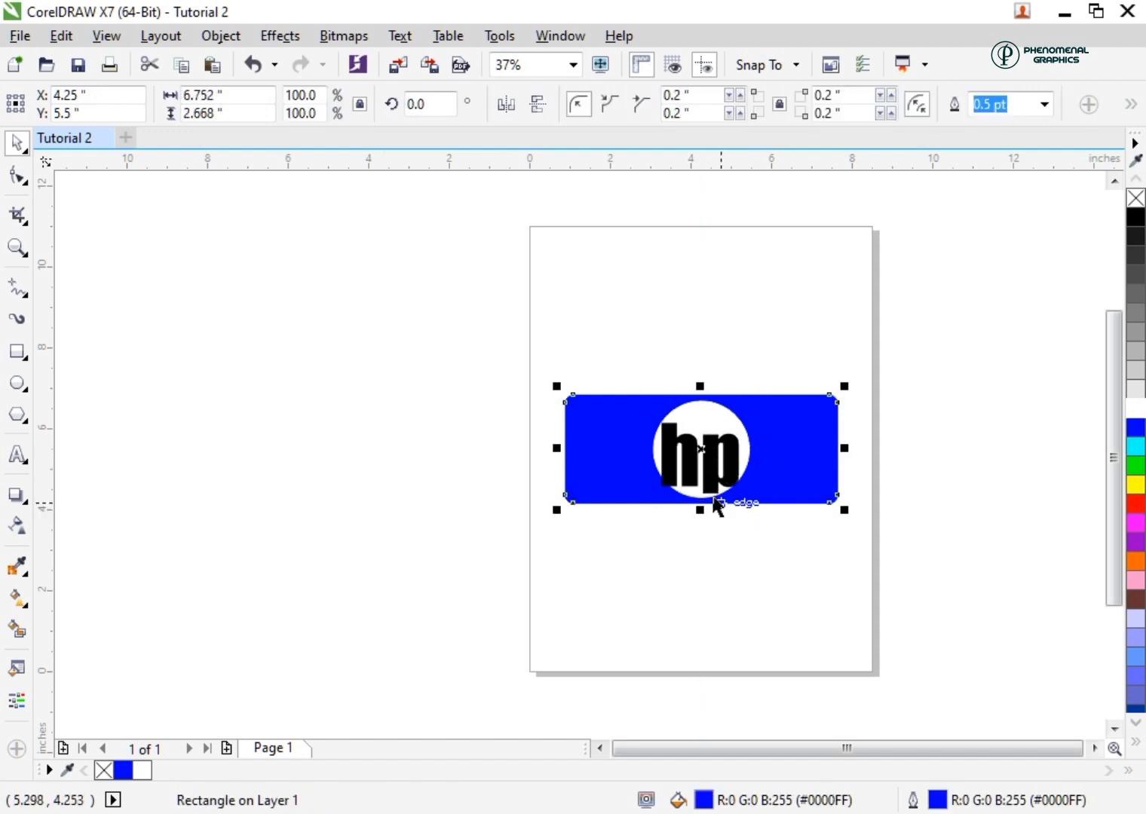
pyautogui.click(713, 494)
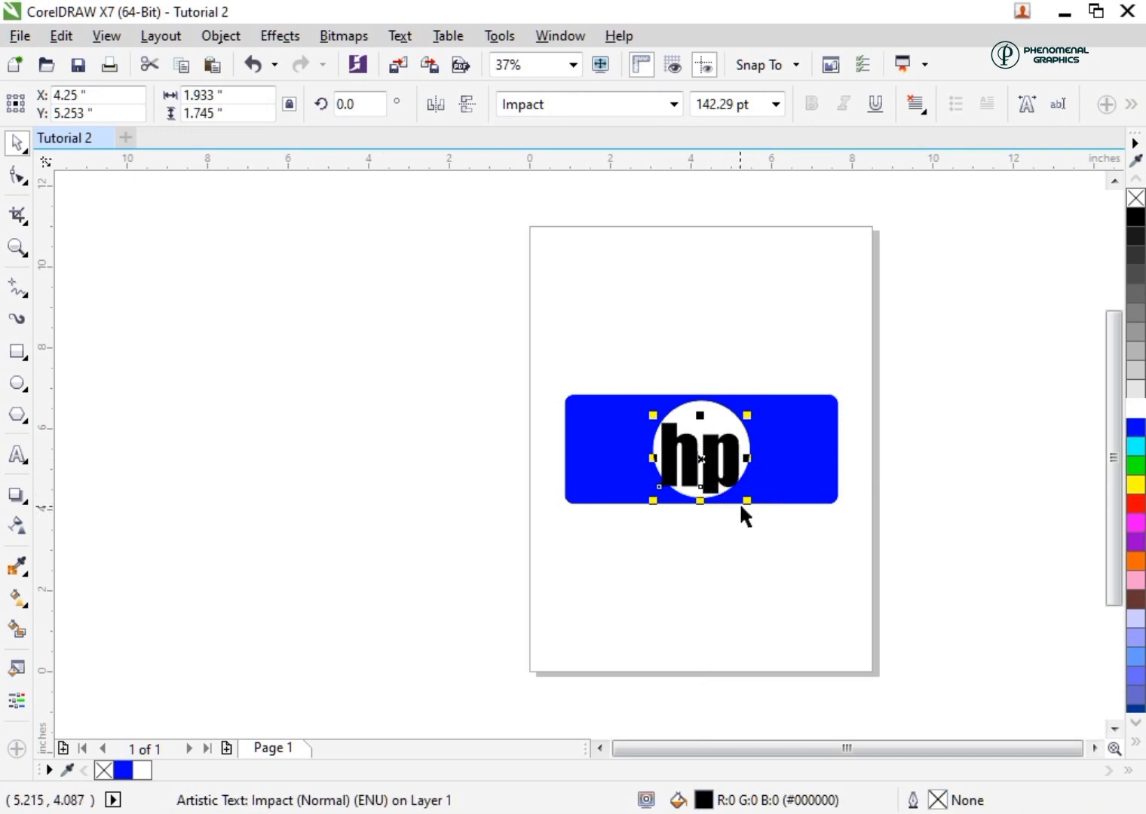
pyautogui.moveTo(746, 504); pyautogui.dragTo(728, 491)
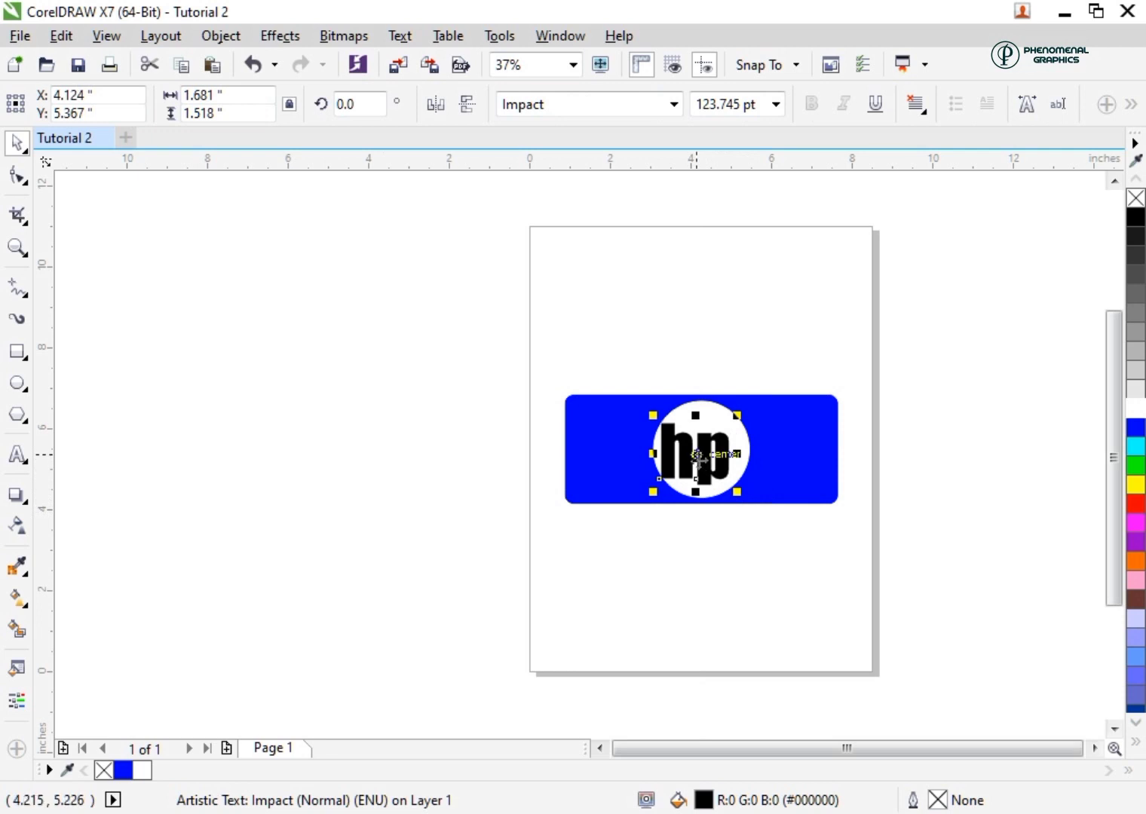
# Select the rectangle, circle and "hp" text together and centre them on the page
pyautogui.click(230, 39)
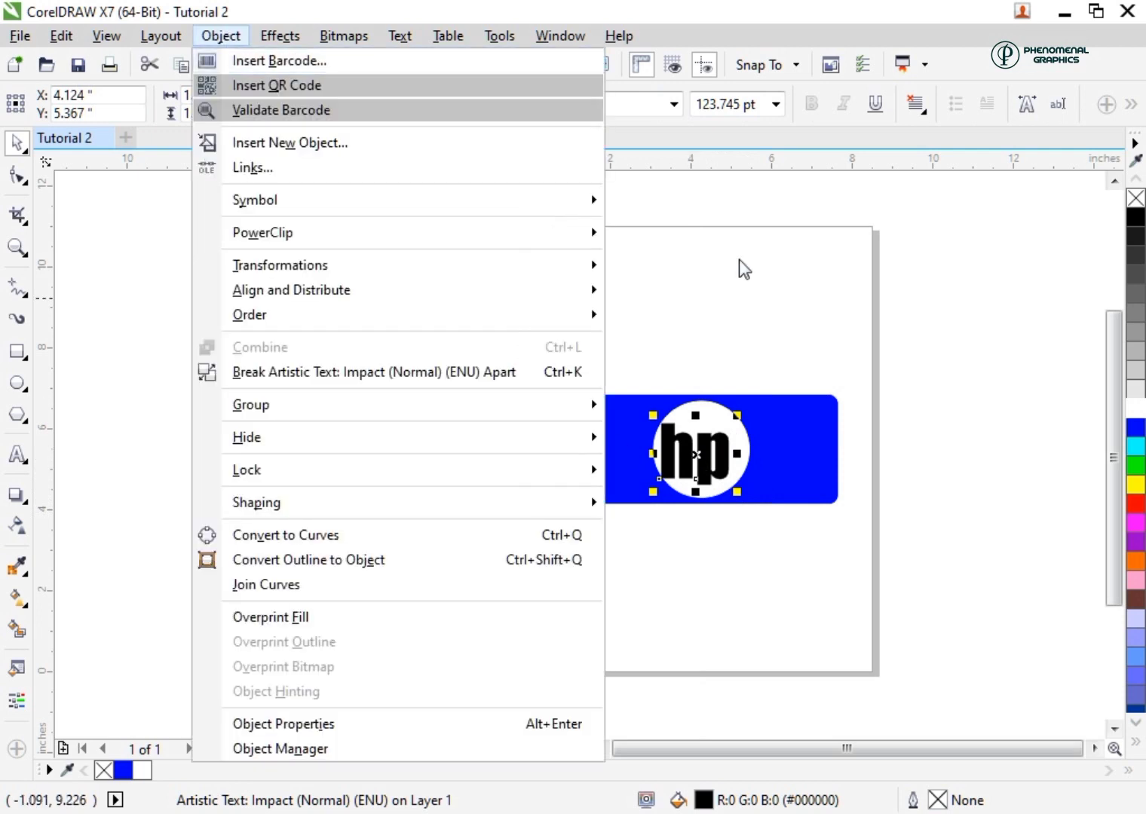
pyautogui.press('Escape')
pyautogui.click(892, 524)
pyautogui.moveTo(858, 550); pyautogui.dragTo(407, 315)
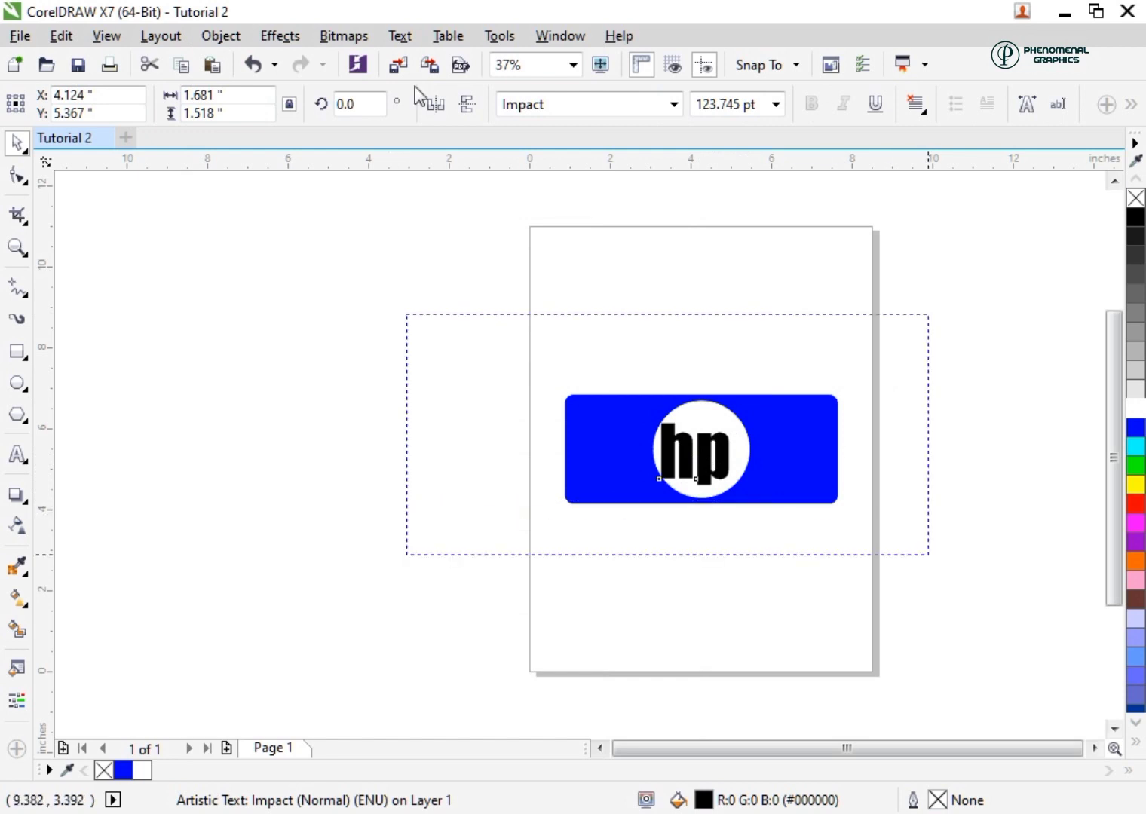
pyautogui.click(221, 36)
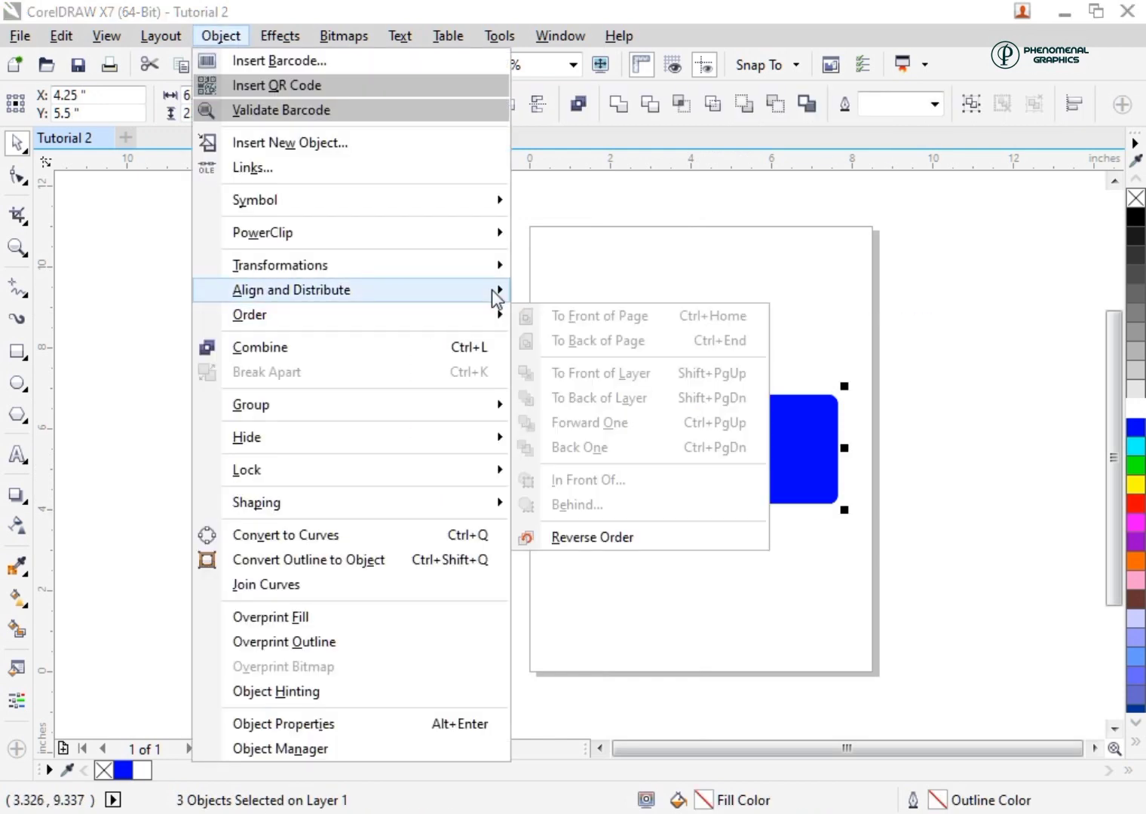
pyautogui.moveTo(497, 295)
pyautogui.click(635, 445)
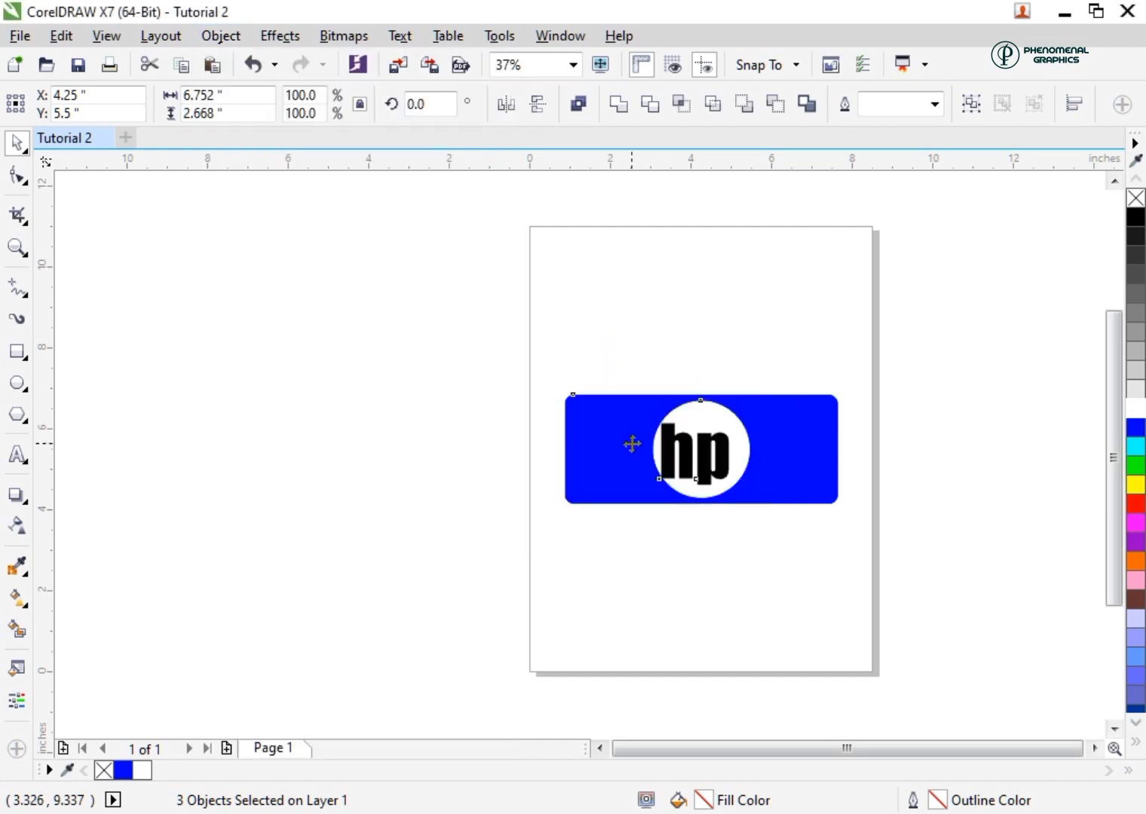
pyautogui.press('Escape')
# Fill the "hp" text with the rectangle's blue and convert it to curves
pyautogui.click(700, 453)
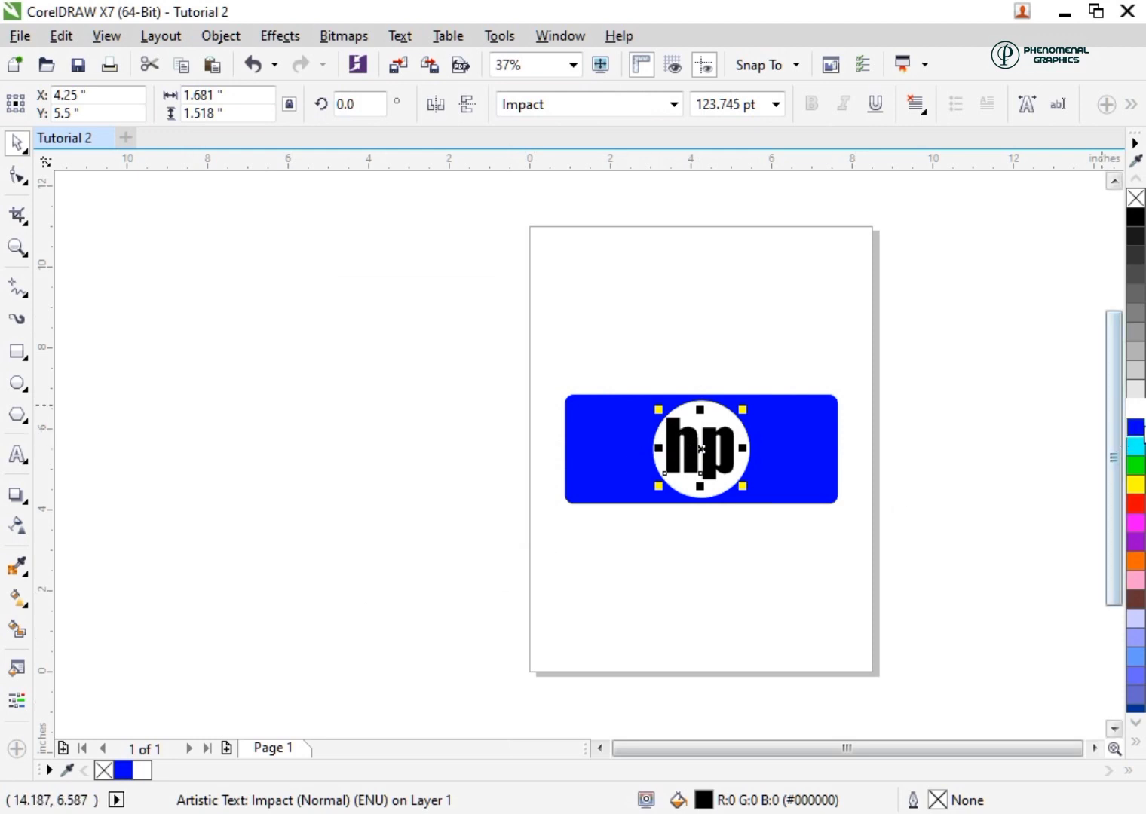
pyautogui.click(1139, 428)
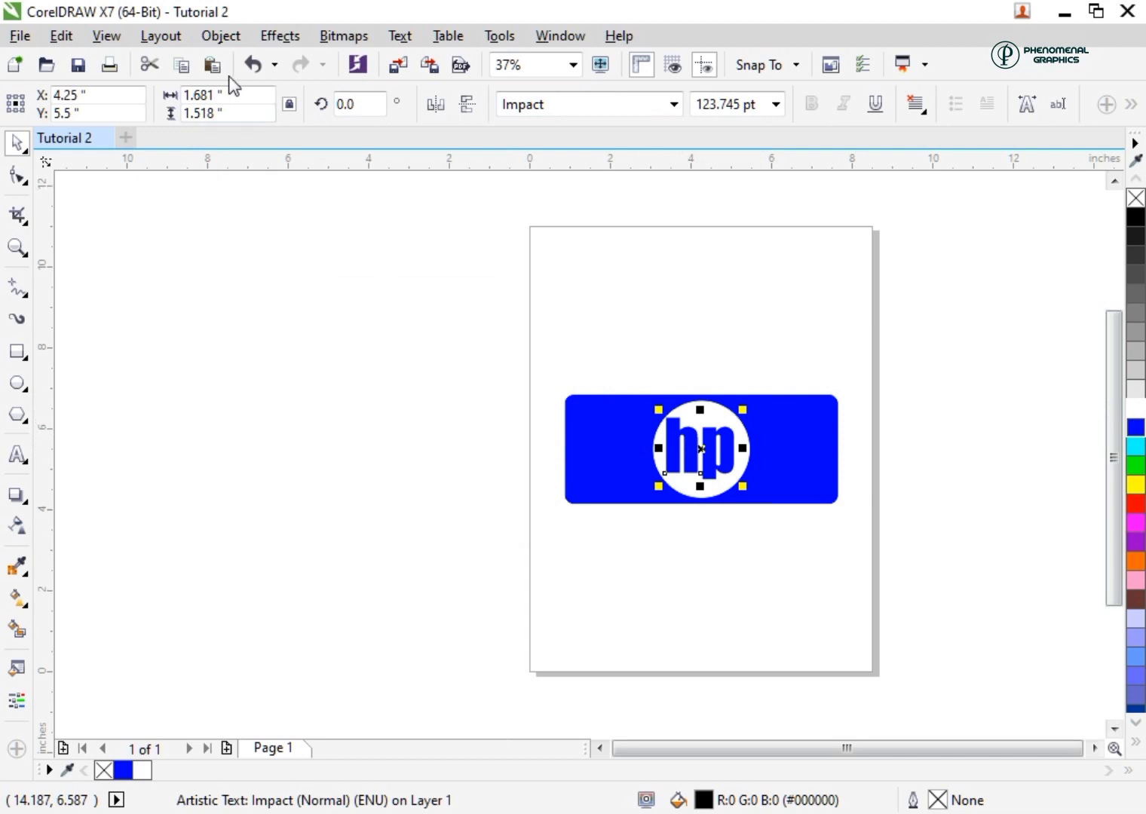
pyautogui.click(221, 36)
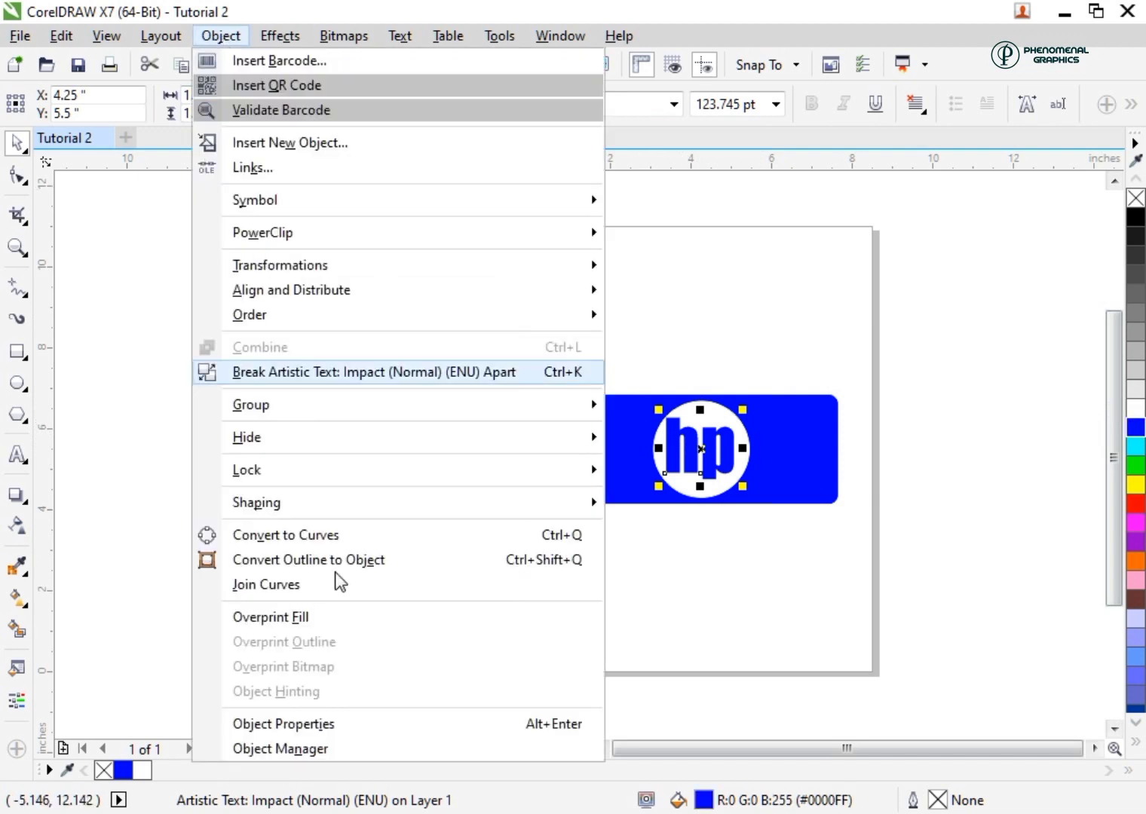
pyautogui.click(281, 537)
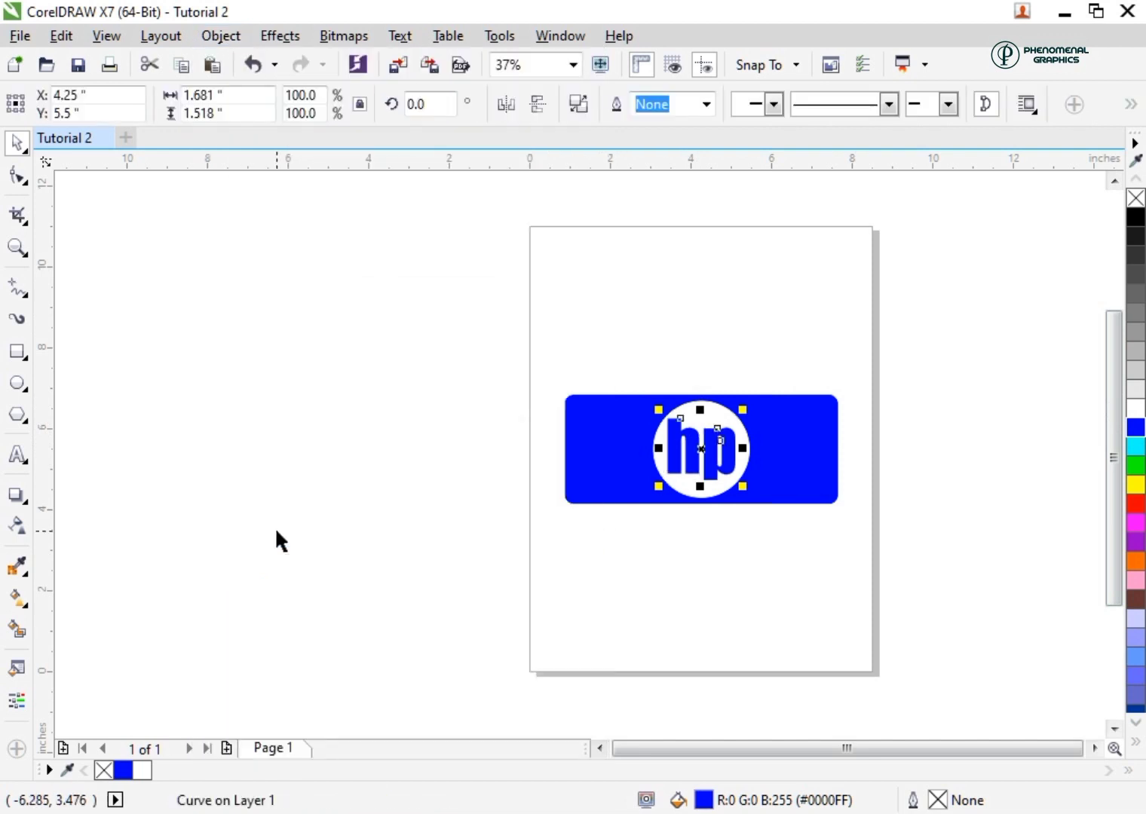
# Stretch the h stem upward and the p stem downward with the Shape tool, making the lettering about 2.37 inches tall
pyautogui.click(15, 175)
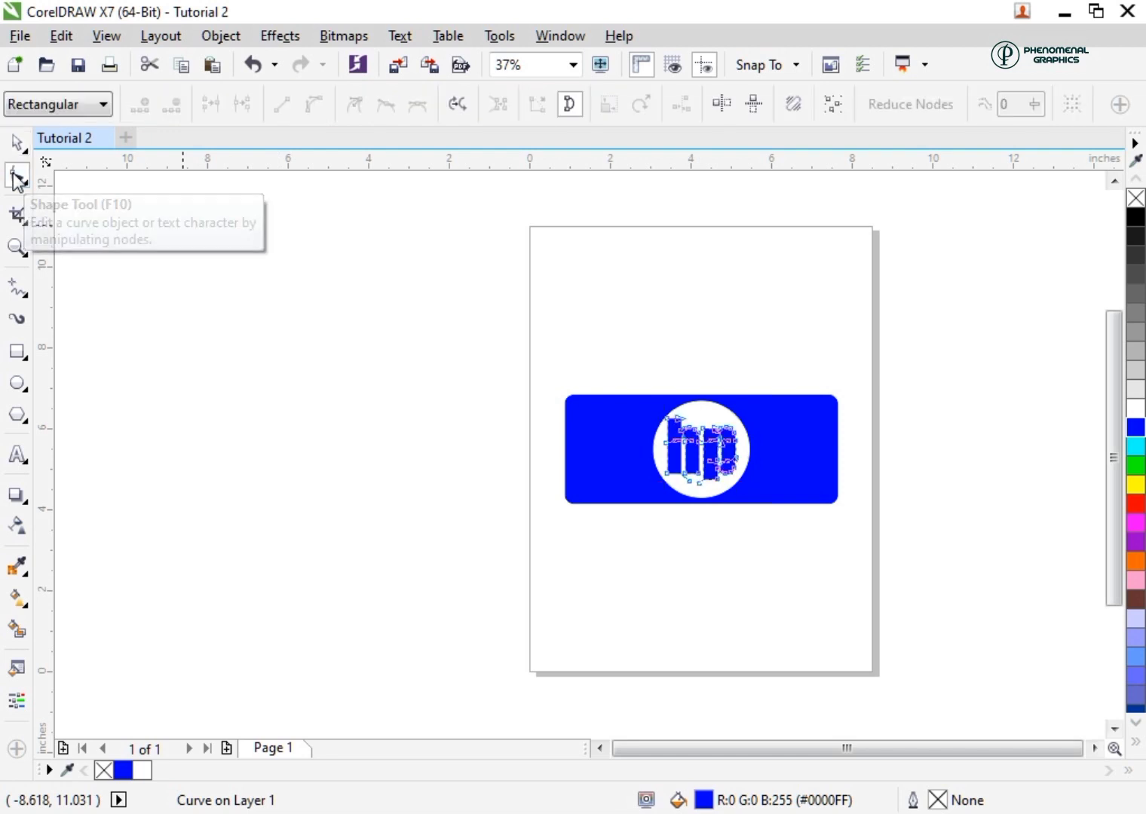
pyautogui.scroll(2, 672, 414)
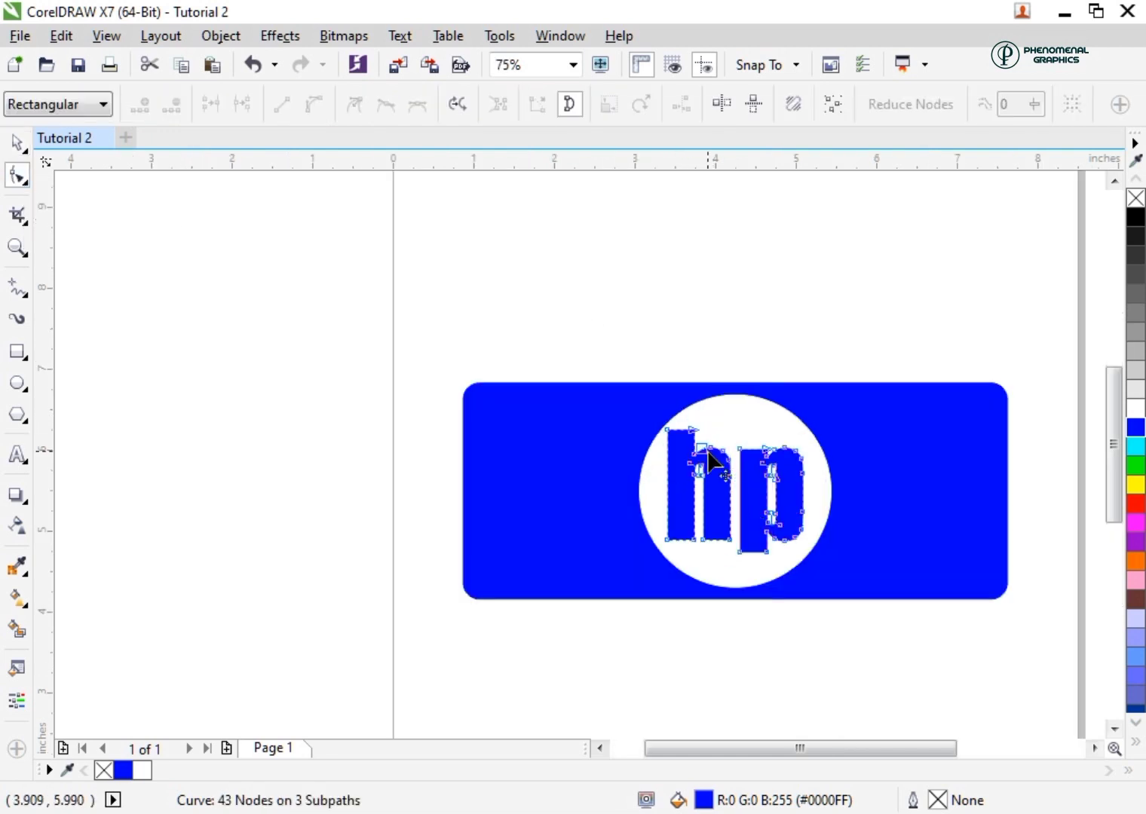
pyautogui.scroll(2, 700, 460)
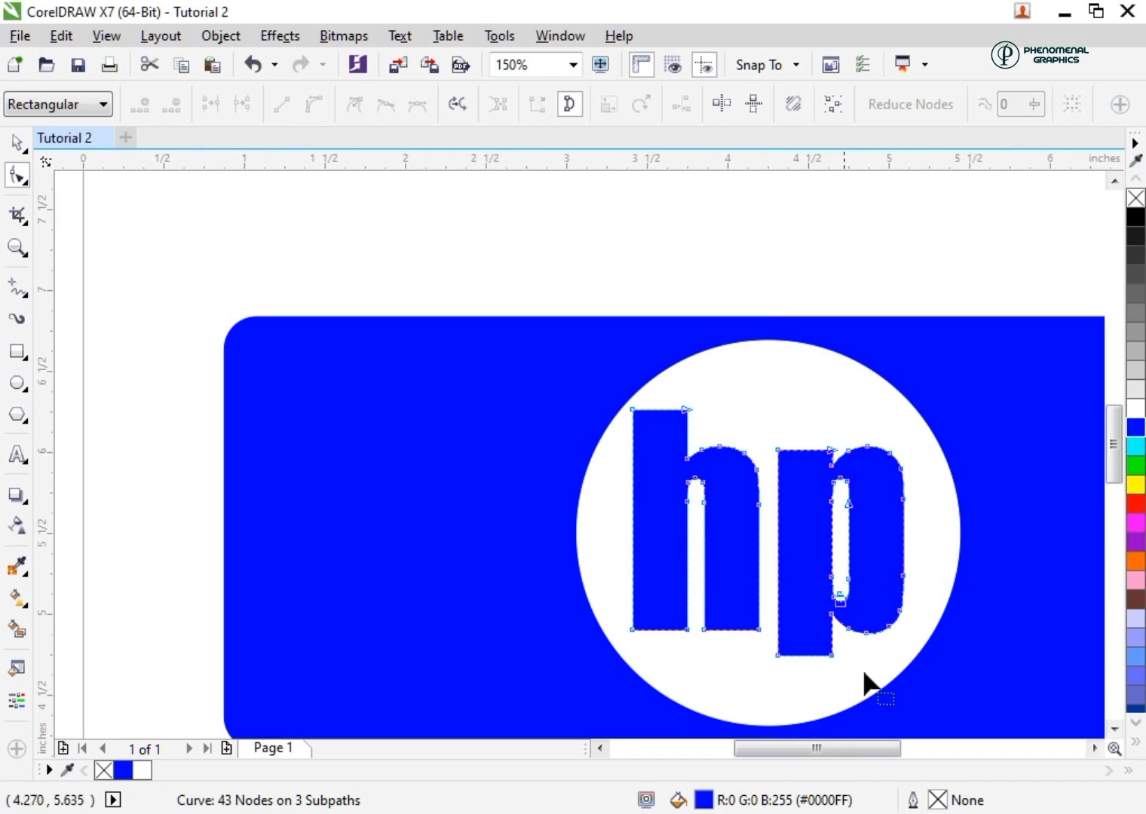
pyautogui.moveTo(875, 748); pyautogui.dragTo(893, 749)
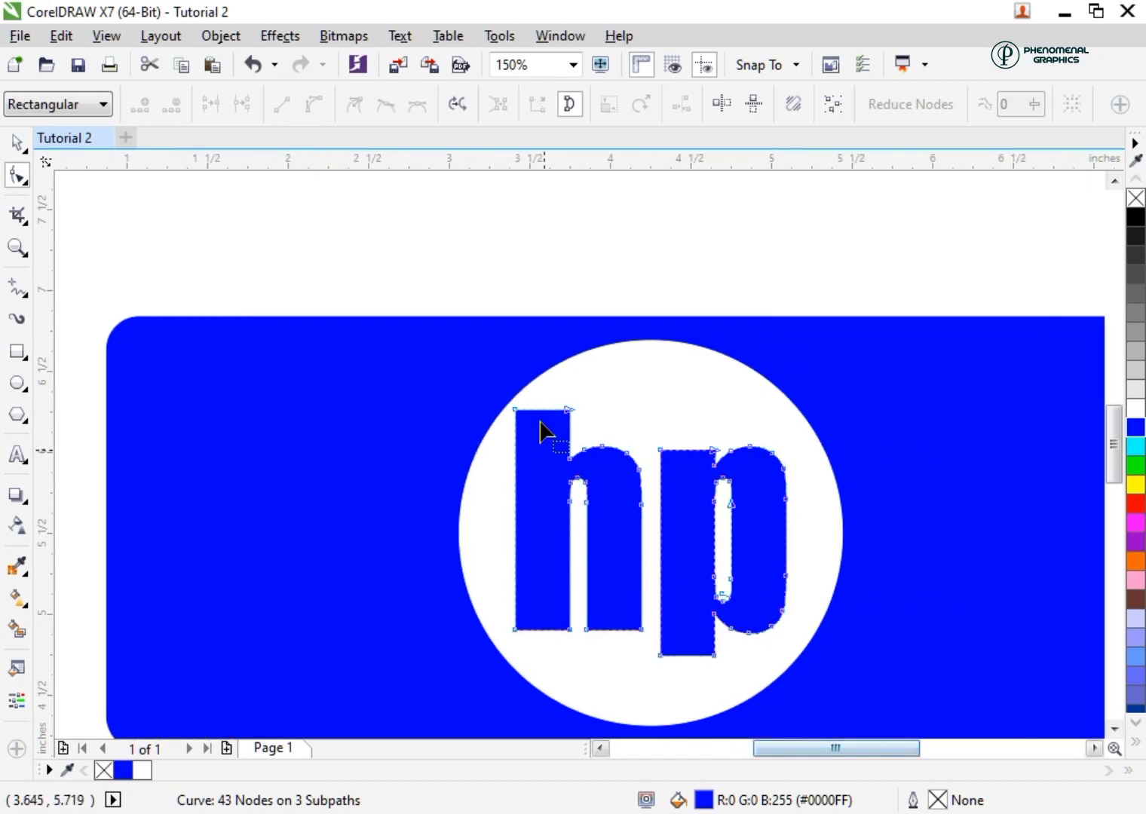
pyautogui.moveTo(541, 412); pyautogui.dragTo(545, 365)
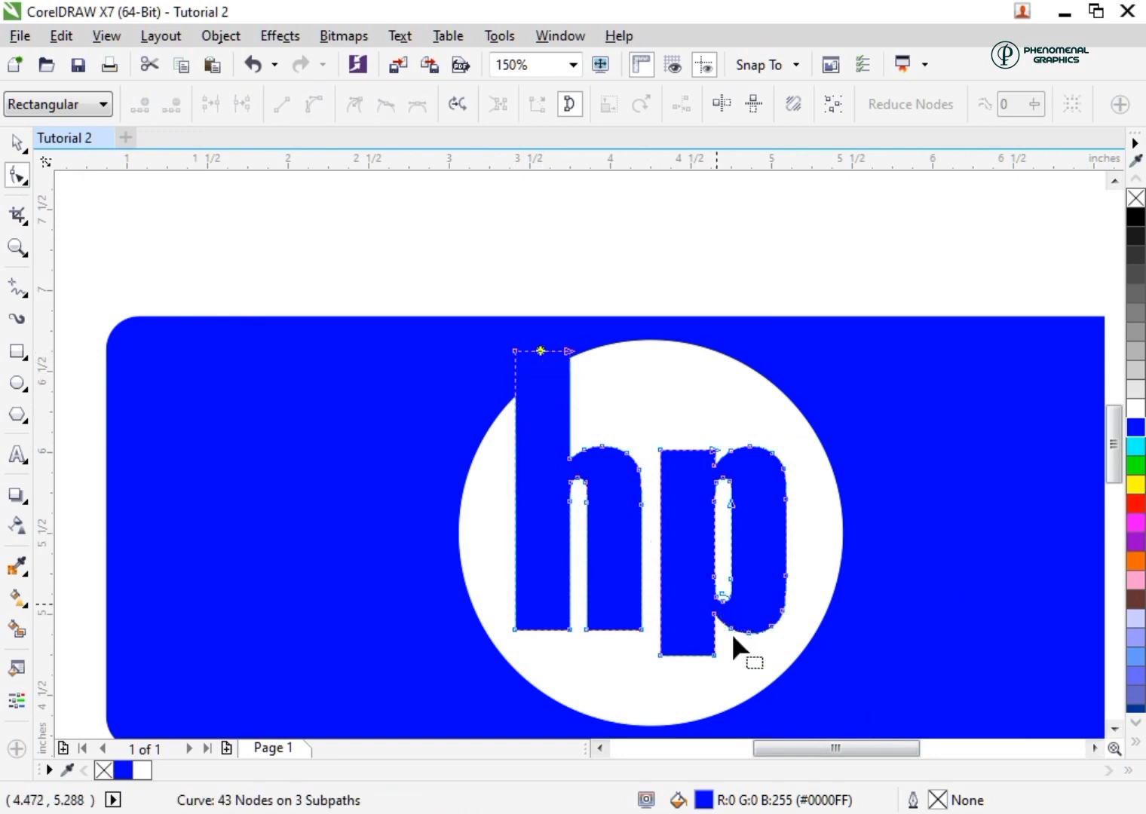
pyautogui.moveTo(688, 657); pyautogui.dragTo(687, 716)
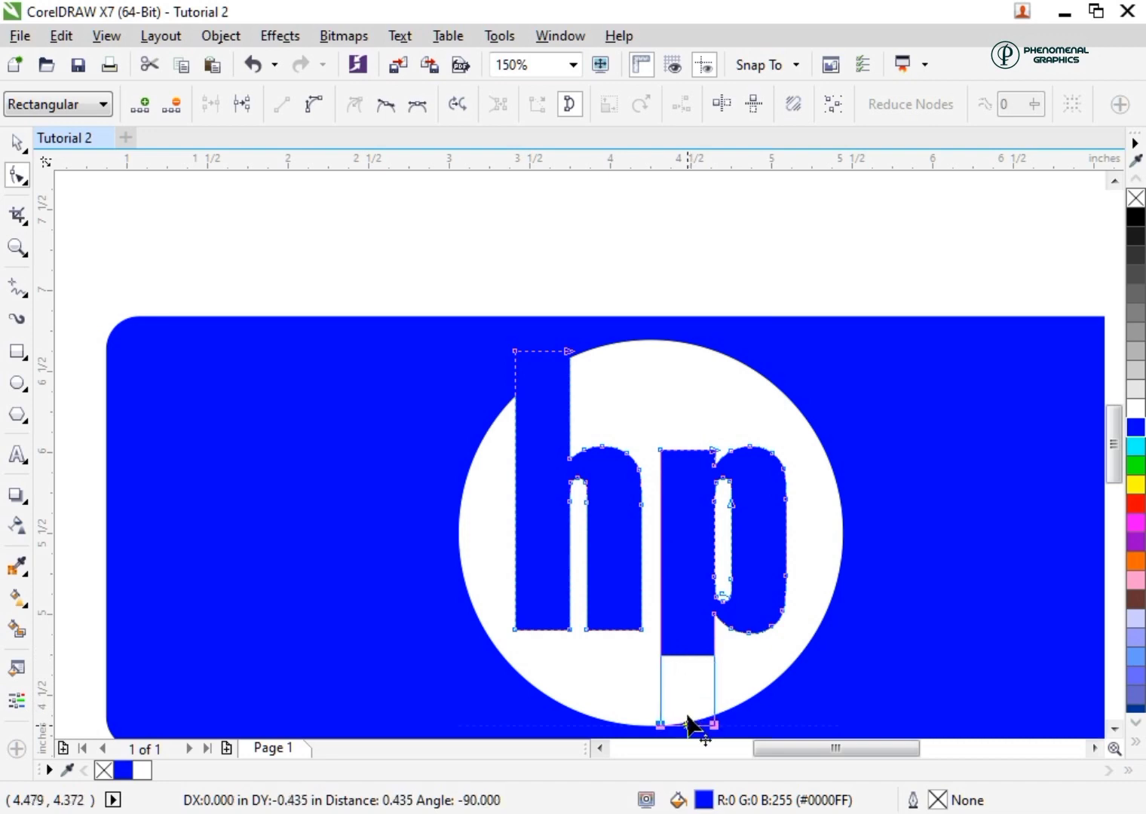
pyautogui.moveTo(687, 718); pyautogui.dragTo(687, 647)
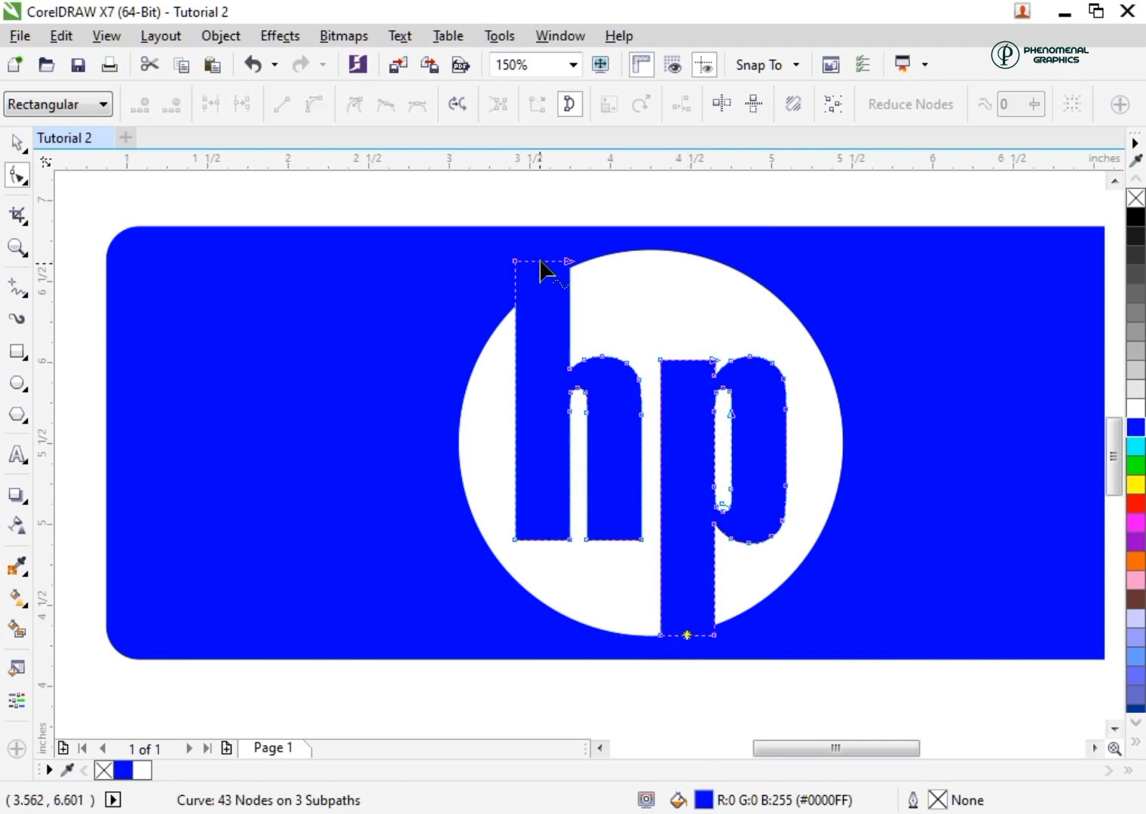
pyautogui.moveTo(540, 262)
pyautogui.mouseDown()
pyautogui.moveTo(539, 240)
pyautogui.moveTo(540, 251)
pyautogui.mouseUp()
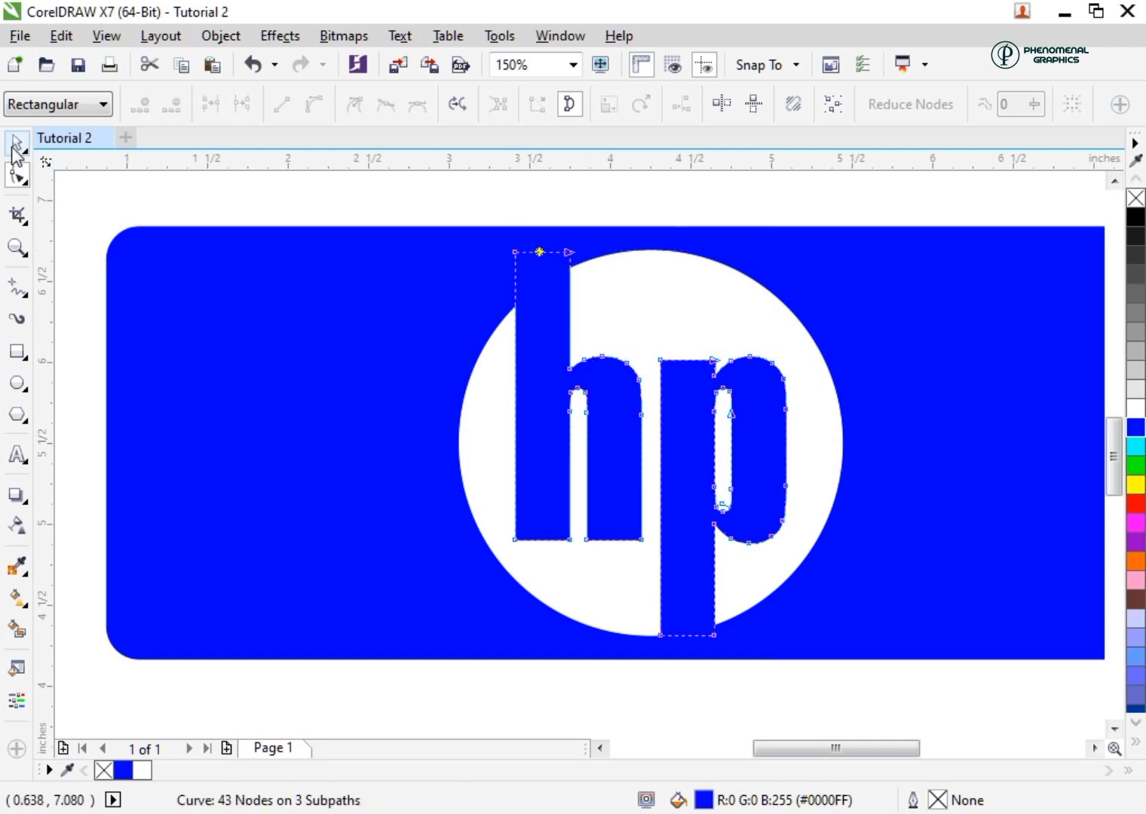
# Give the "hp" curve a white outline with a width of 2 pt
pyautogui.click(13, 149)
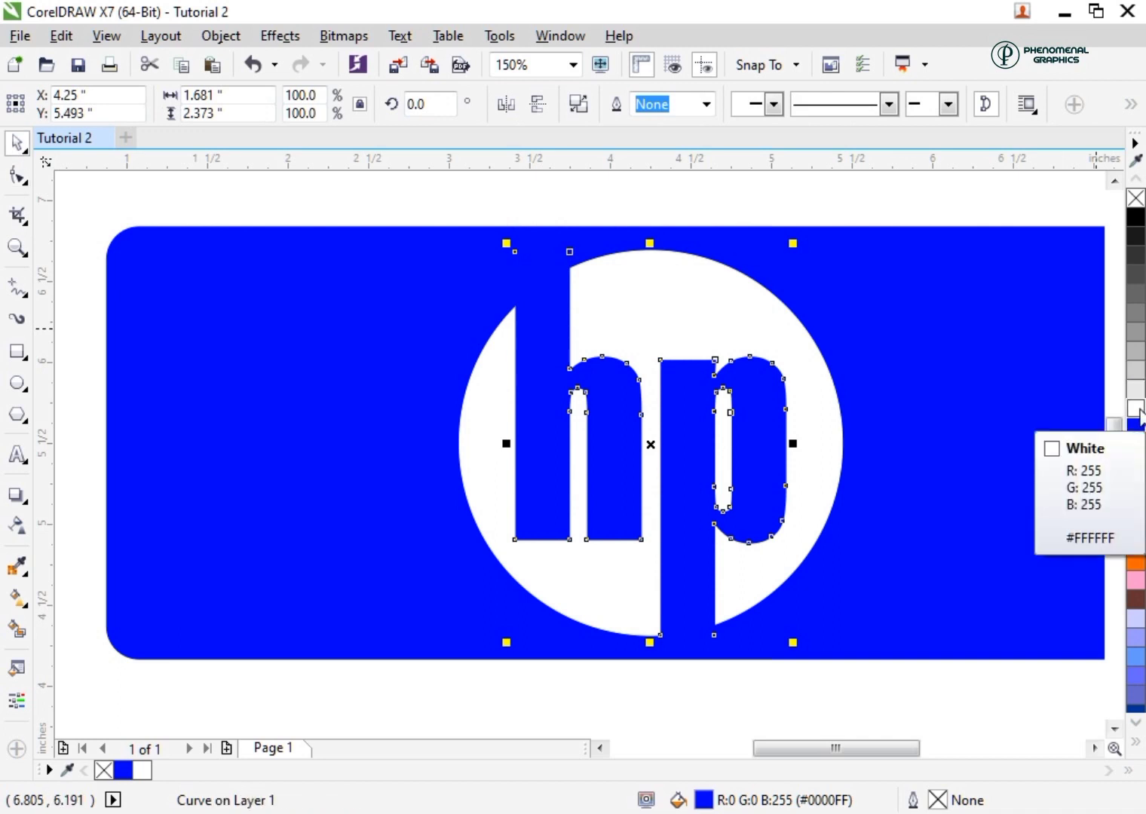
pyautogui.rightClick(1136, 408)
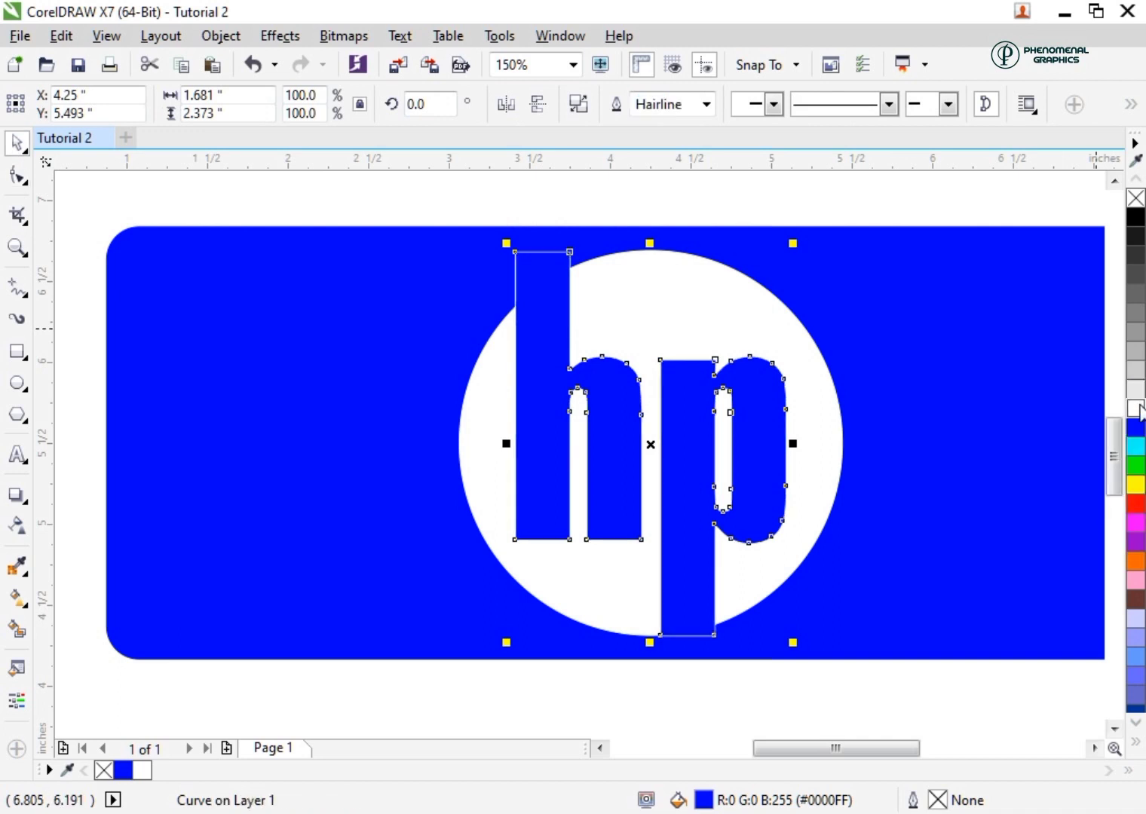
pyautogui.click(709, 105)
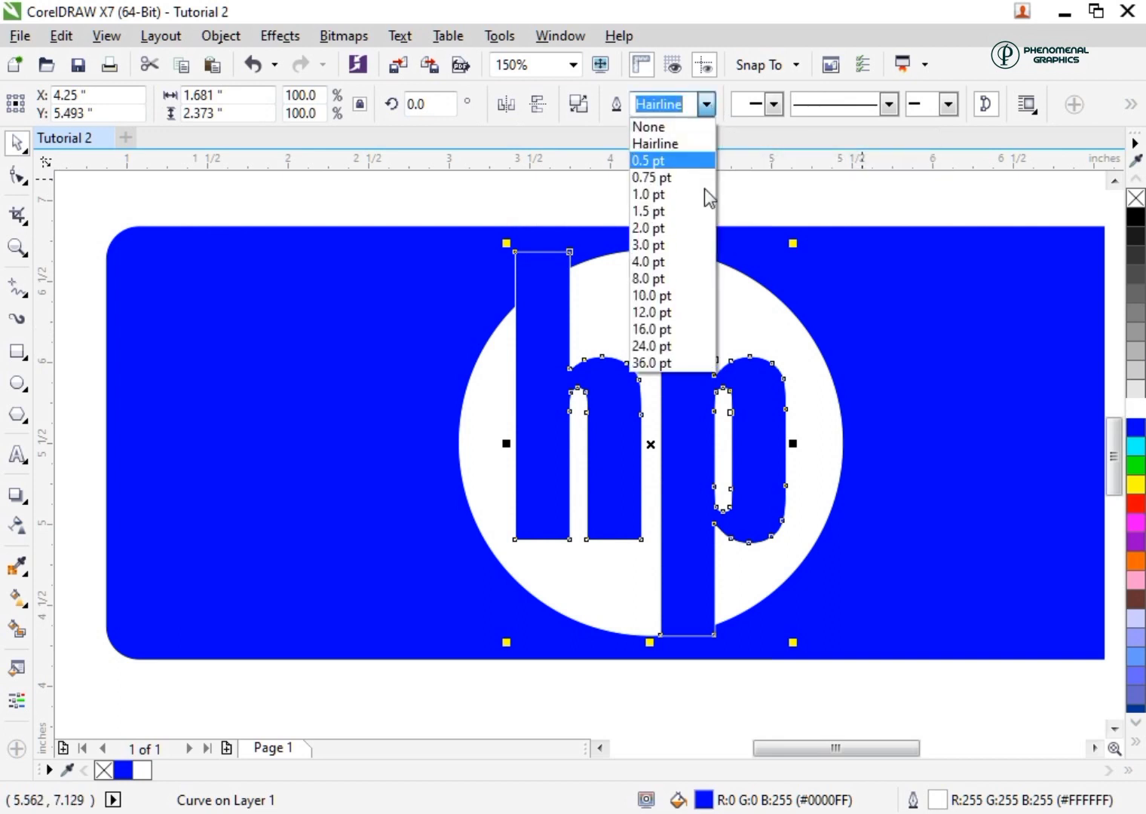
pyautogui.click(647, 211)
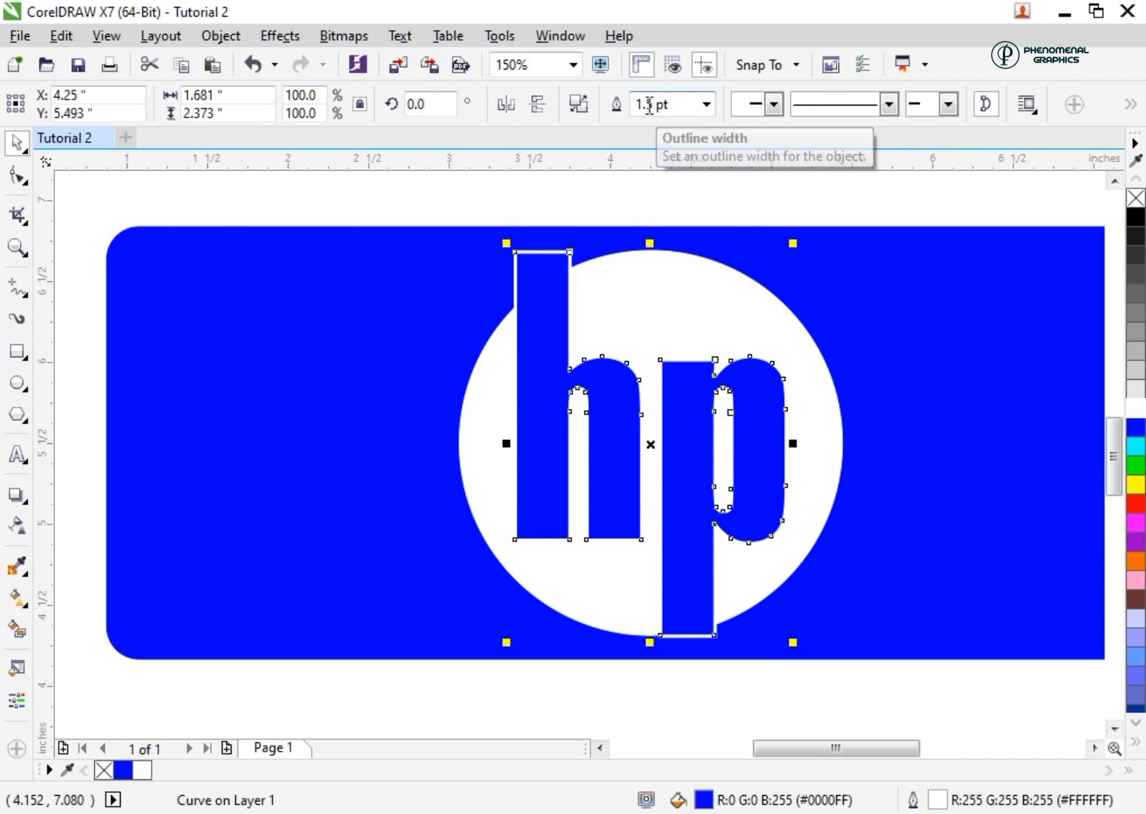
pyautogui.doubleClick(624, 105)
pyautogui.write('2')
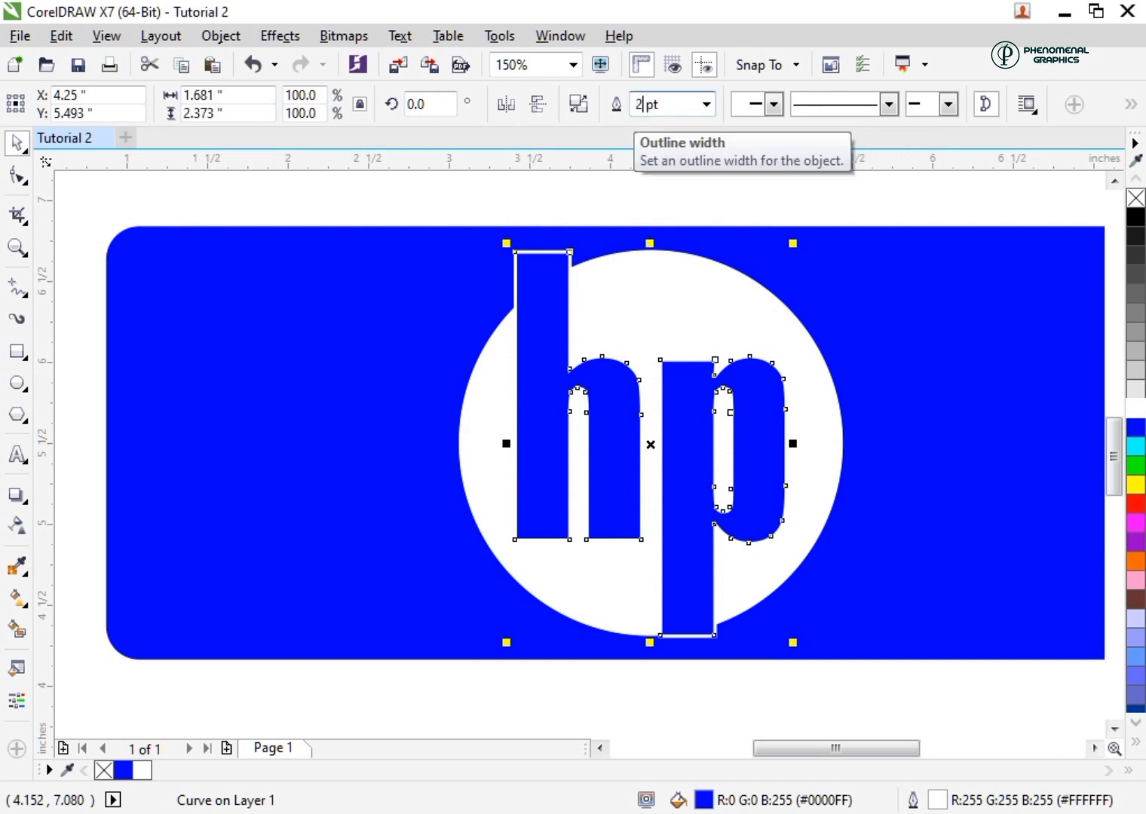
pyautogui.press('Return')
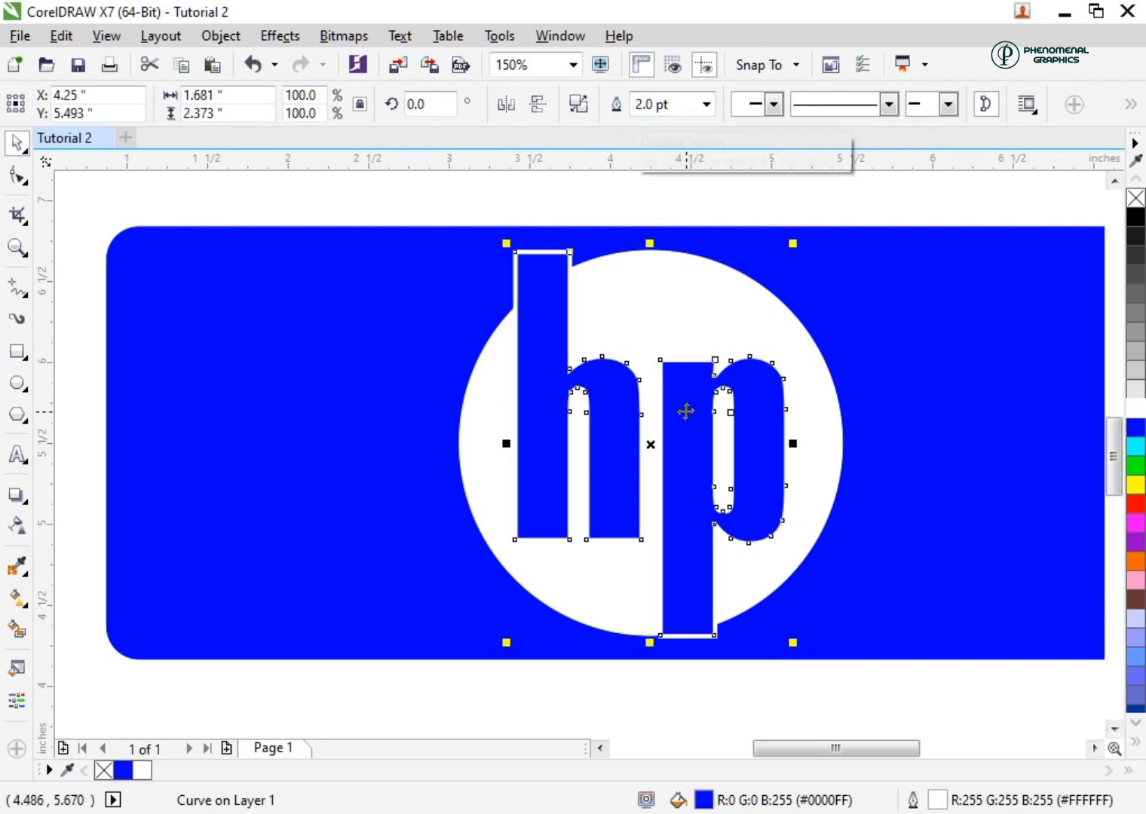
pyautogui.scroll(-2, 682, 415)
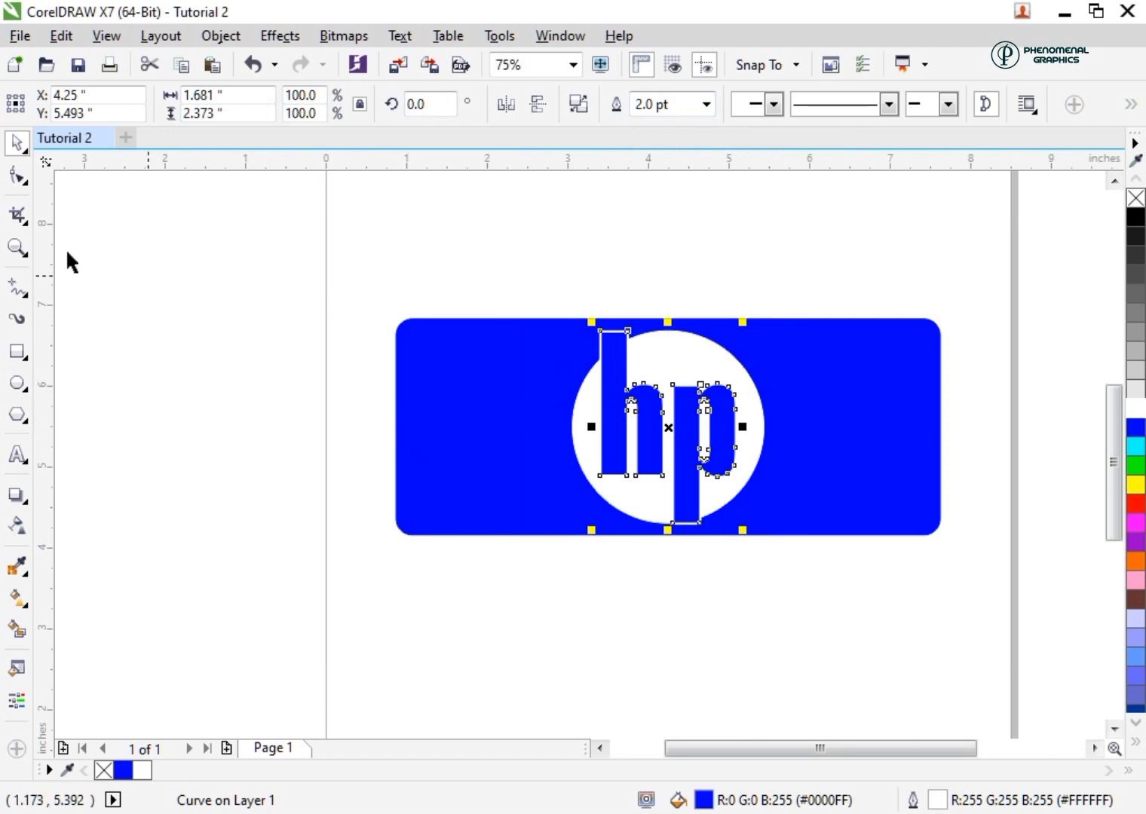
pyautogui.click(15, 248)
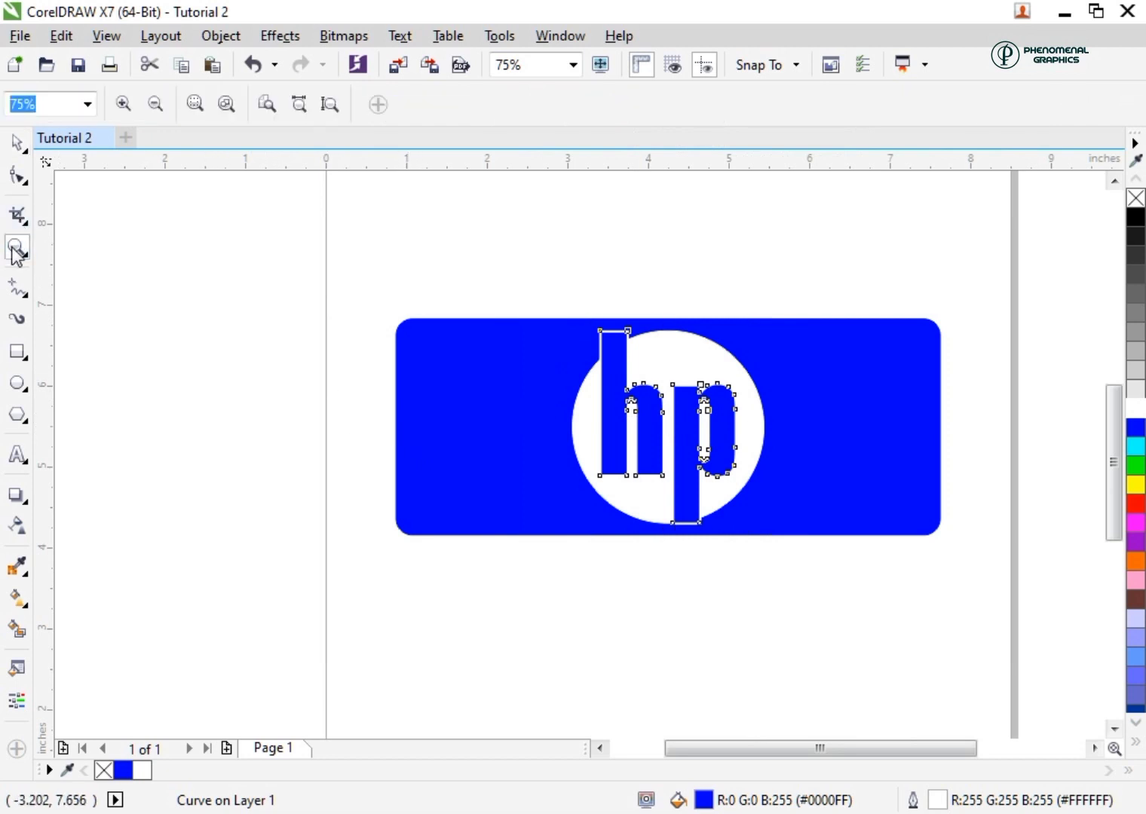
pyautogui.click(94, 107)
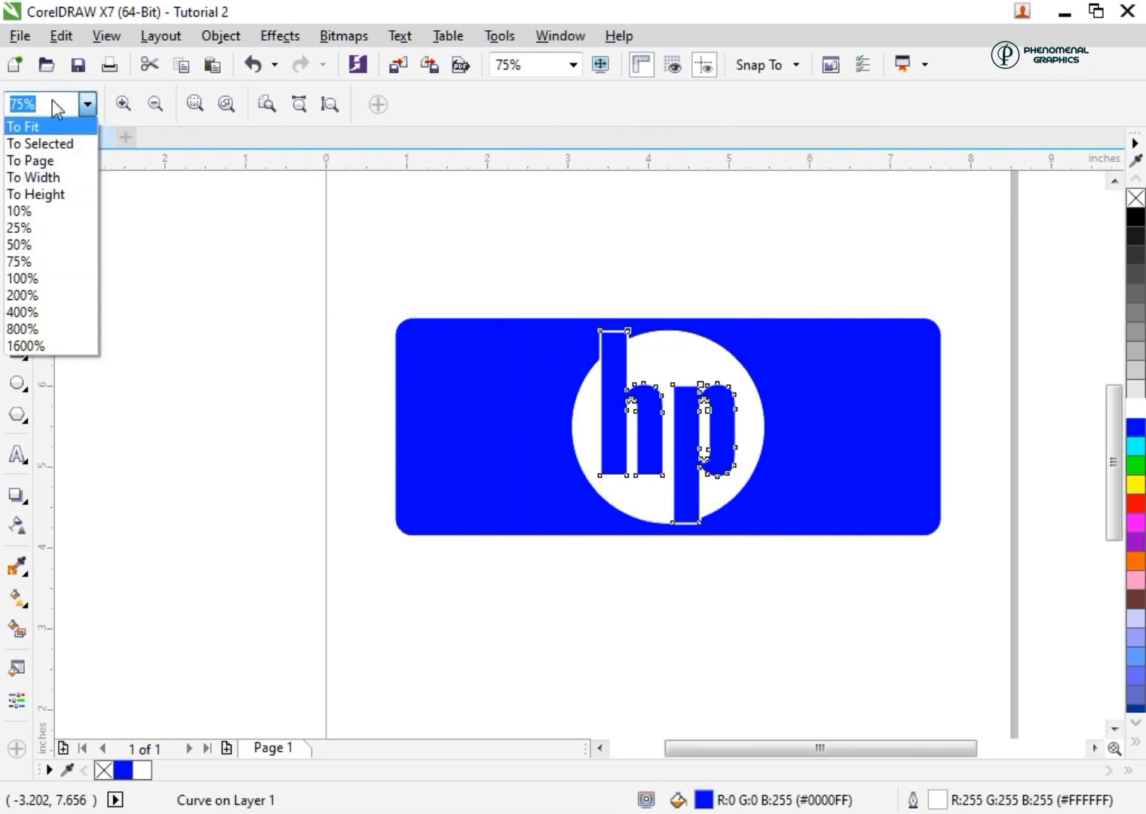
pyautogui.click(19, 261)
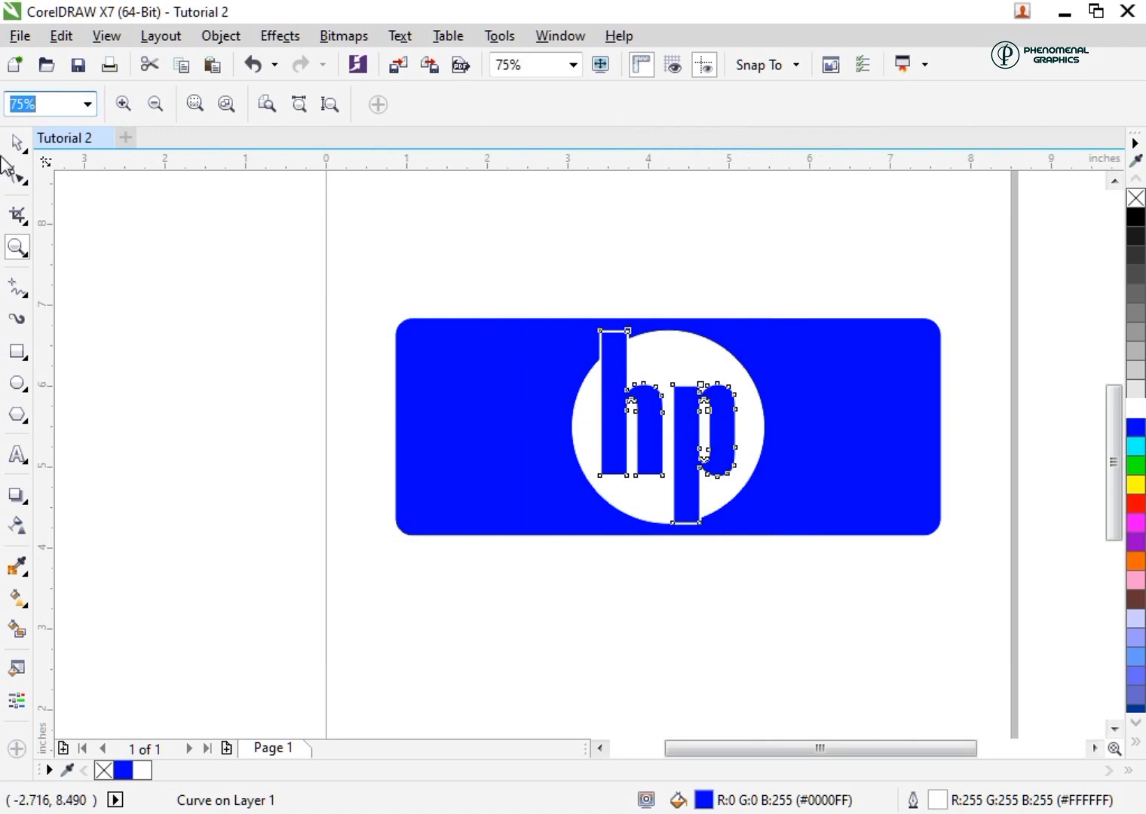
# Rotate the "hp" curve to an angle of 353 degrees so the lettering slants to the right
pyautogui.press('space')
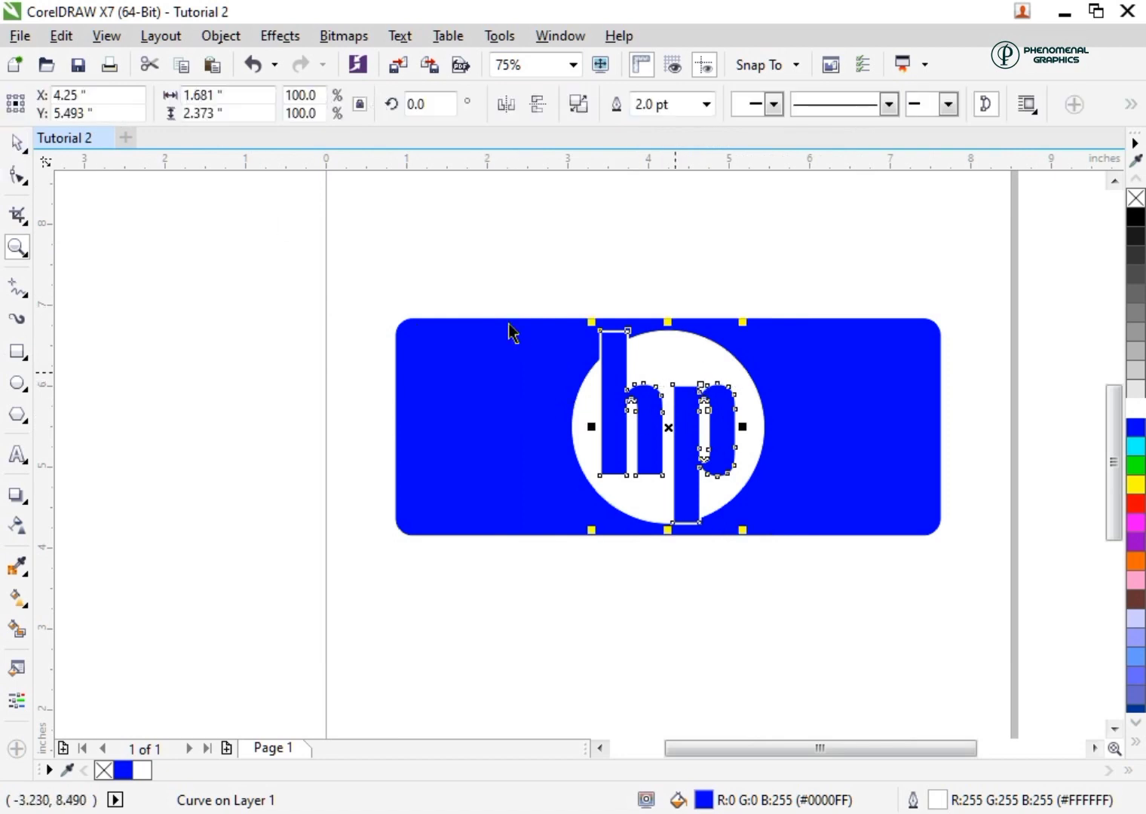
pyautogui.click(435, 105)
pyautogui.write('353')
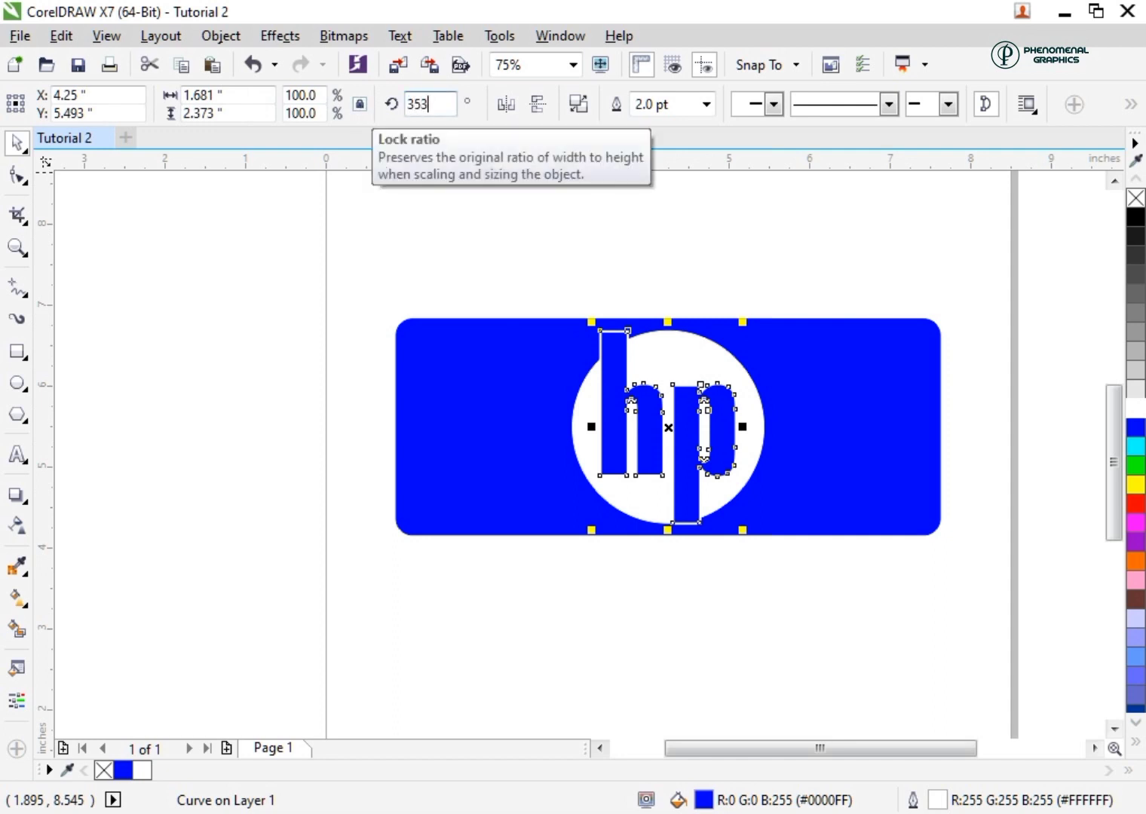
pyautogui.press('Return')
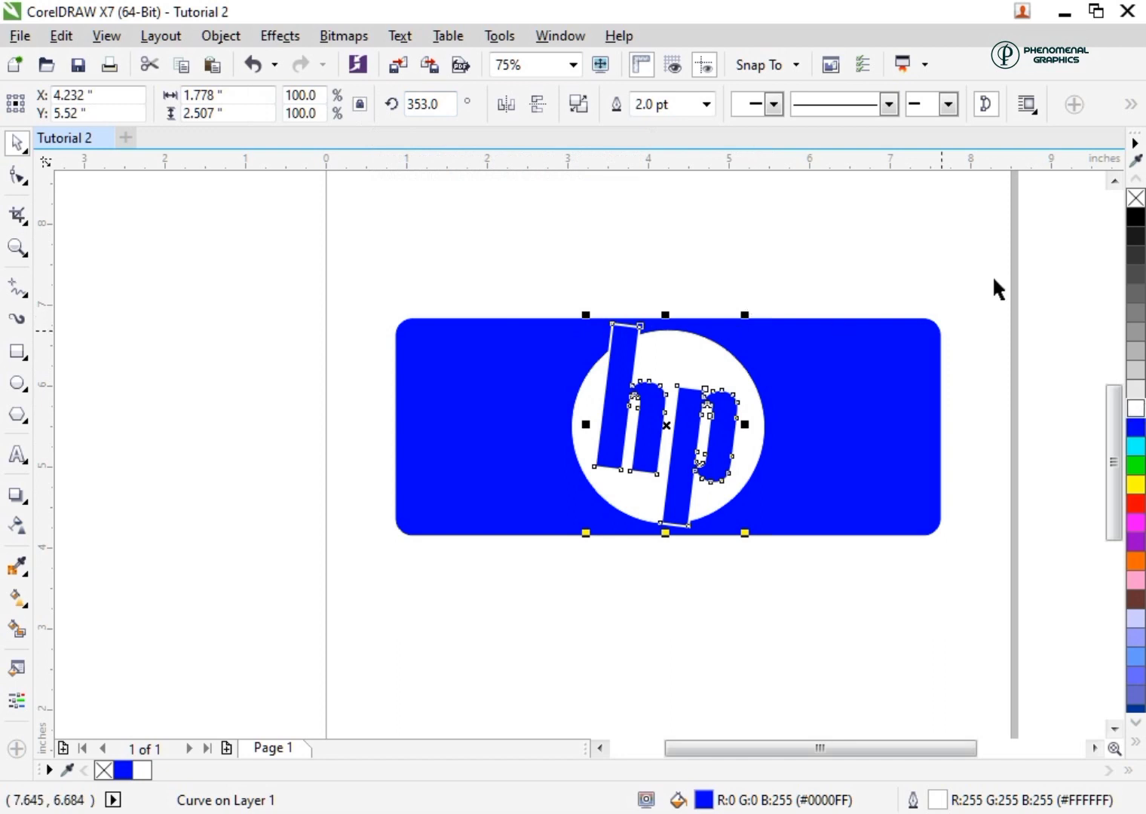
# Enlarge the "hp" curve to about 1.89 by 2.67 inches and thicken its white outline, first to 3 pt and finally to 4 pt
pyautogui.click(706, 104)
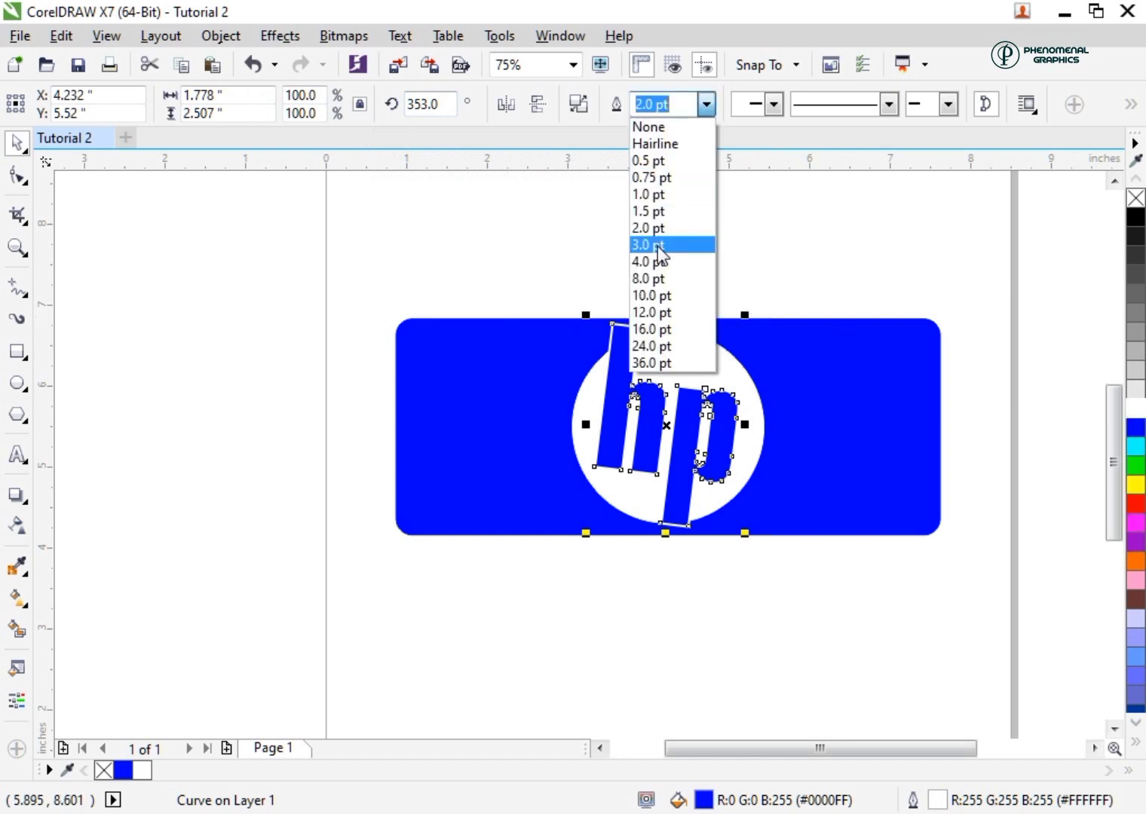
pyautogui.click(672, 245)
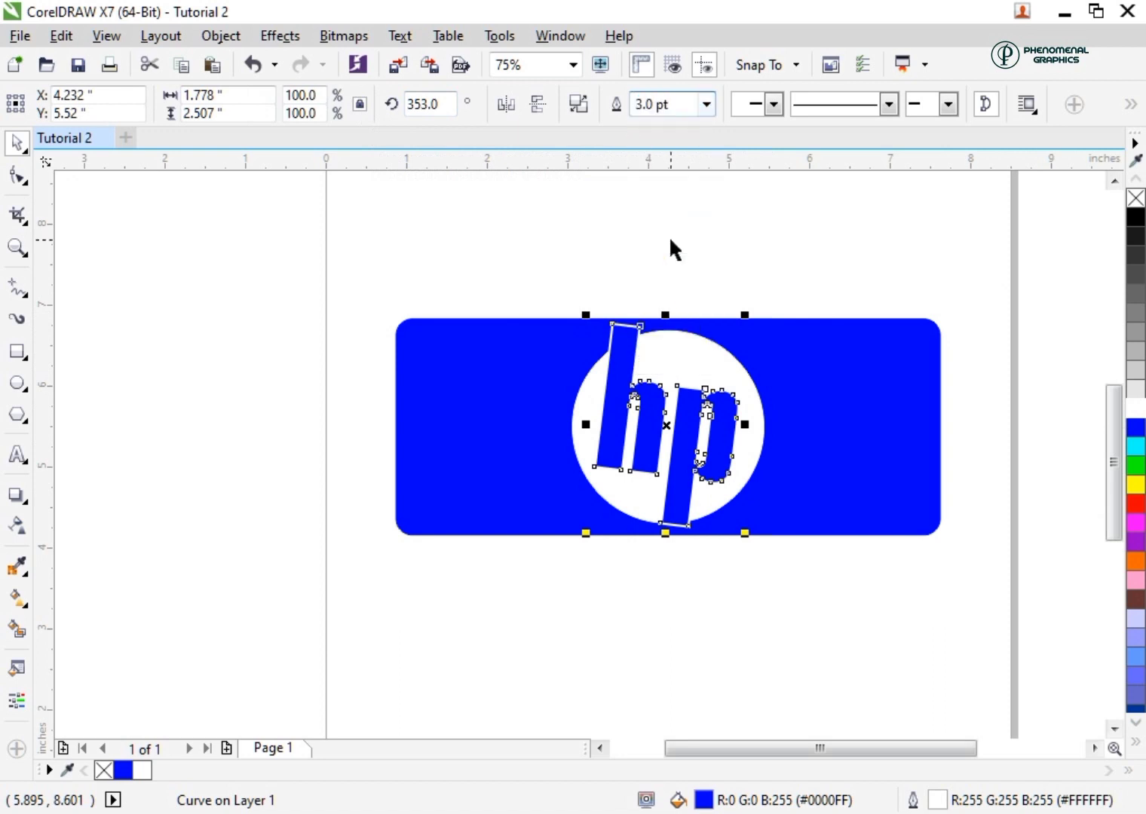
pyautogui.moveTo(743, 321); pyautogui.dragTo(755, 310)
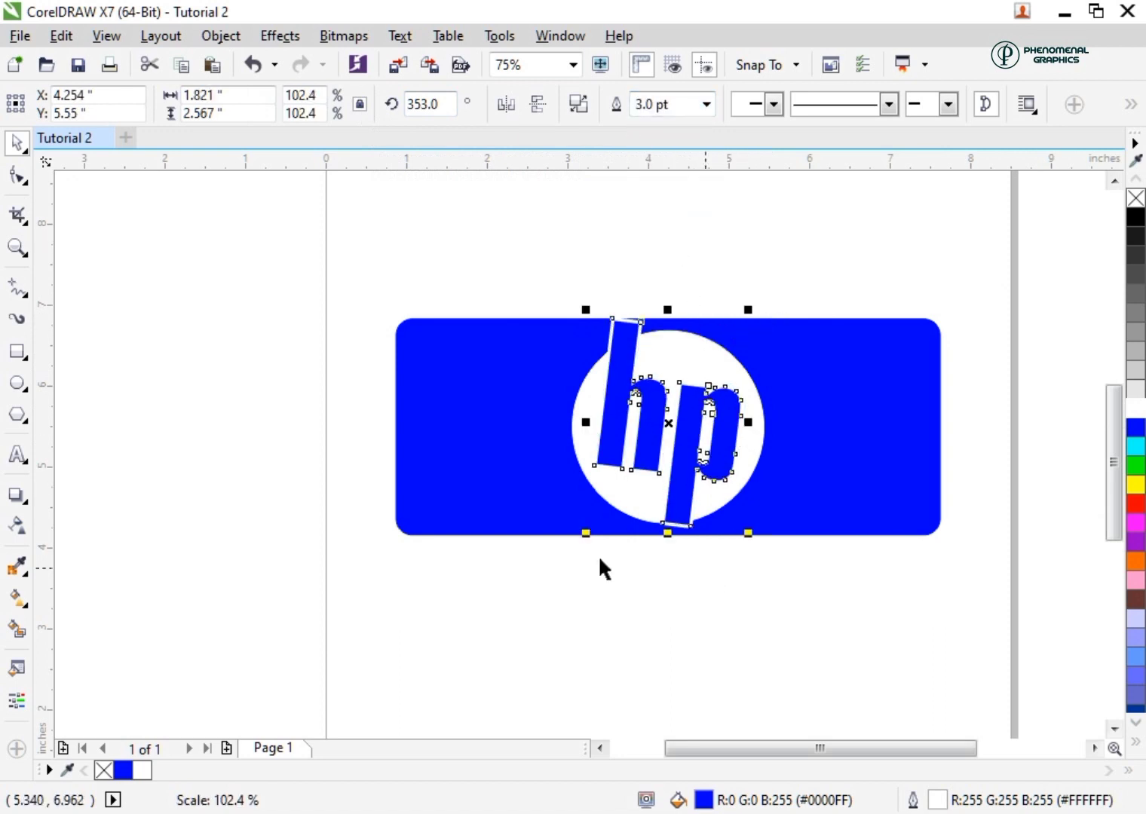
pyautogui.moveTo(586, 533); pyautogui.dragTo(570, 537)
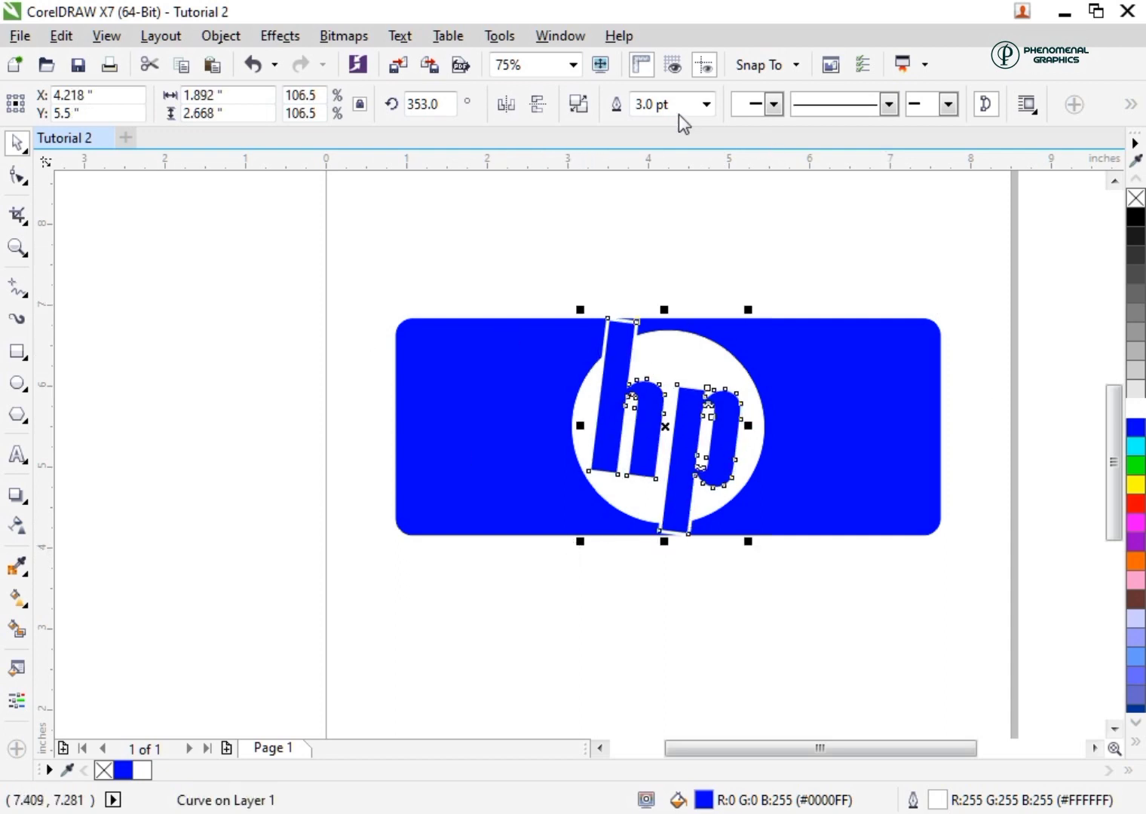
pyautogui.click(714, 106)
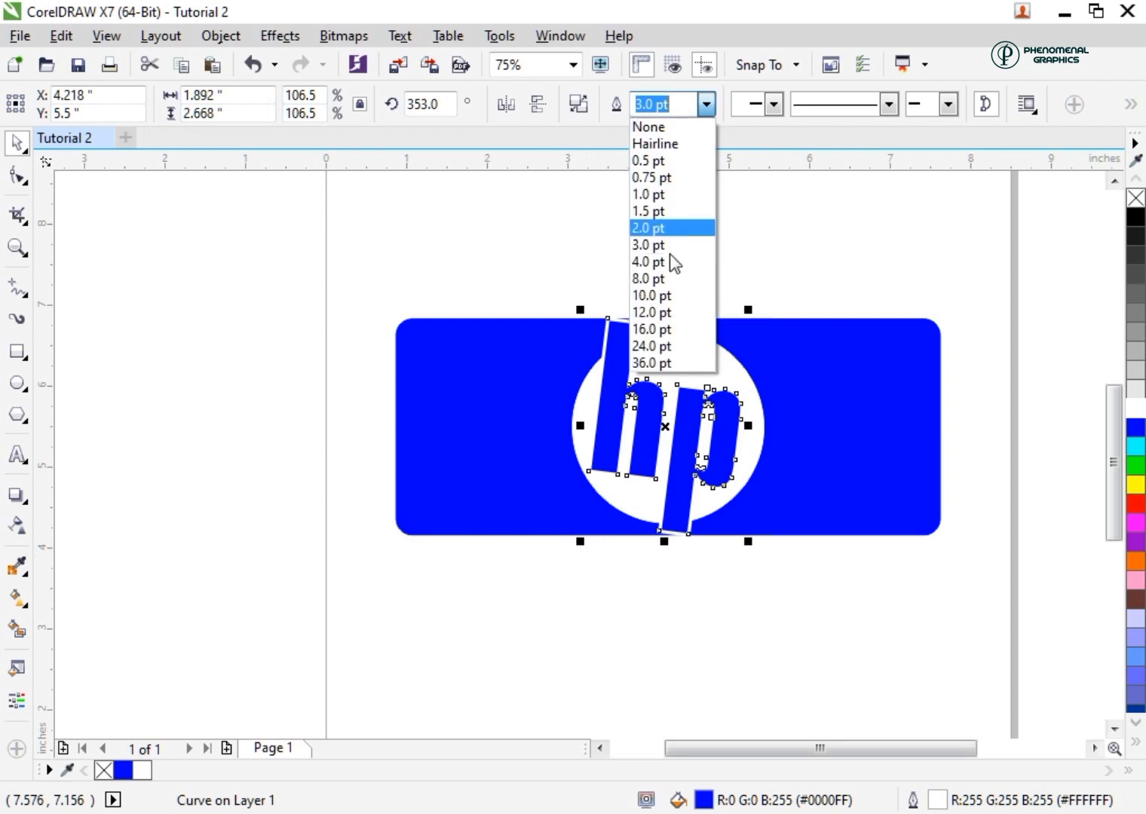
pyautogui.click(662, 262)
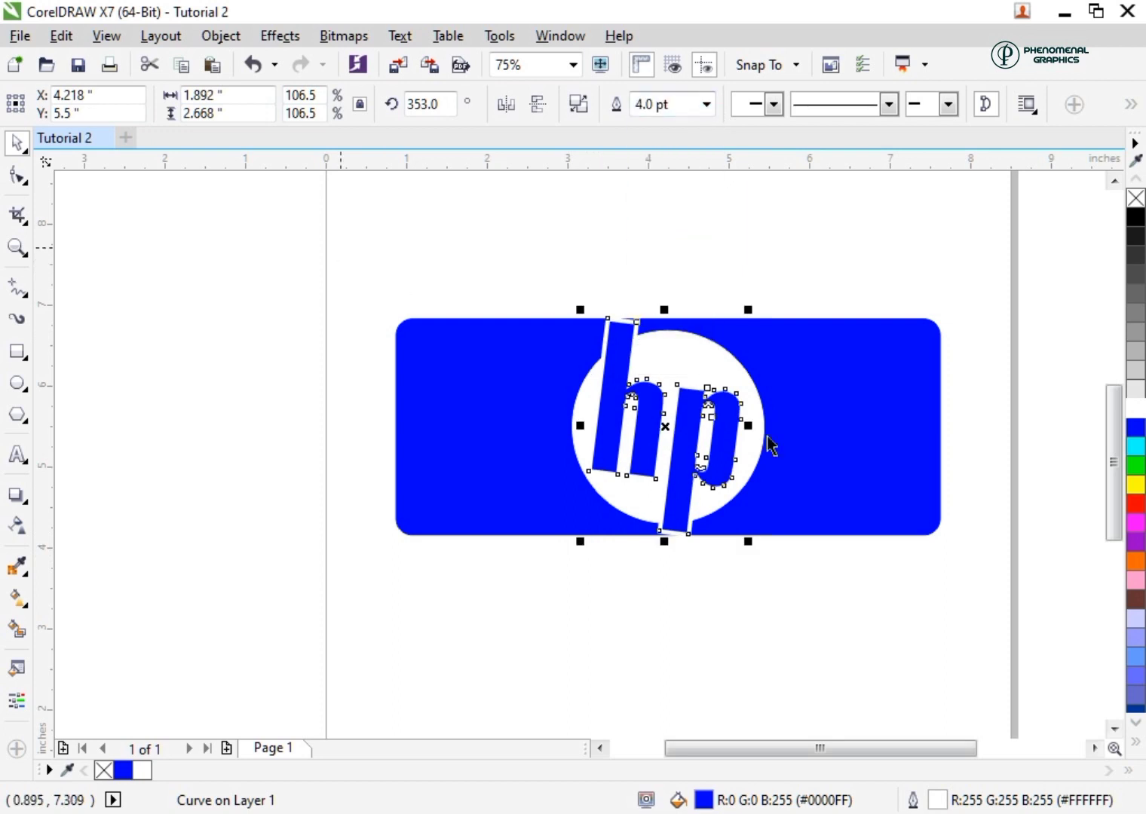
# Select the rectangle, circle and slanted "hp" curve together and centre them on the page
pyautogui.moveTo(340, 247); pyautogui.dragTo(953, 604)
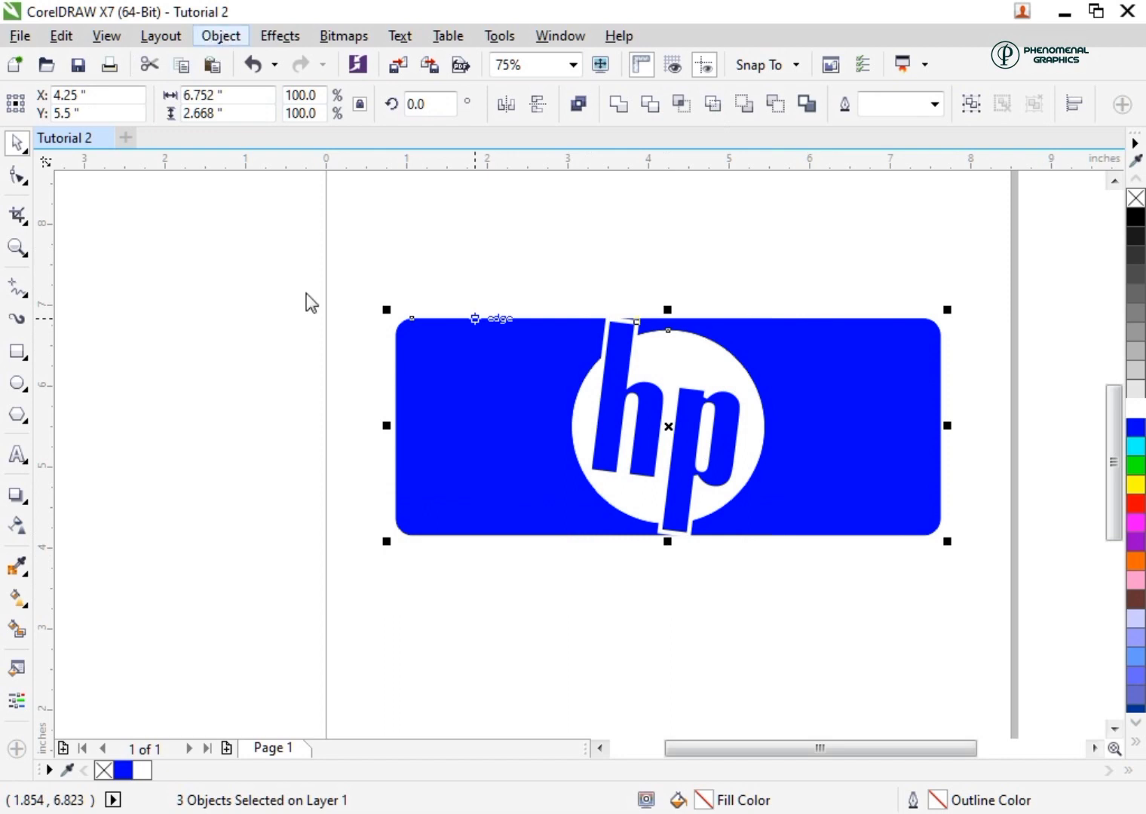
pyautogui.click(221, 37)
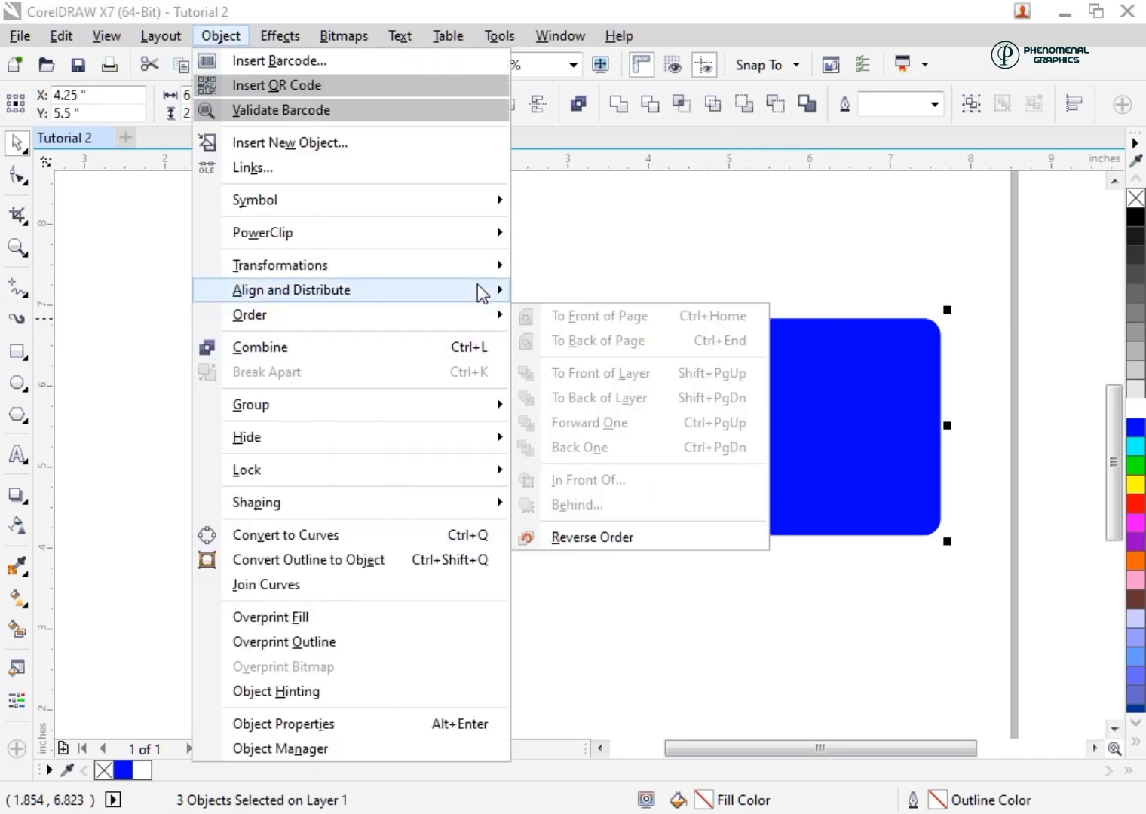
pyautogui.moveTo(482, 294)
pyautogui.click(578, 445)
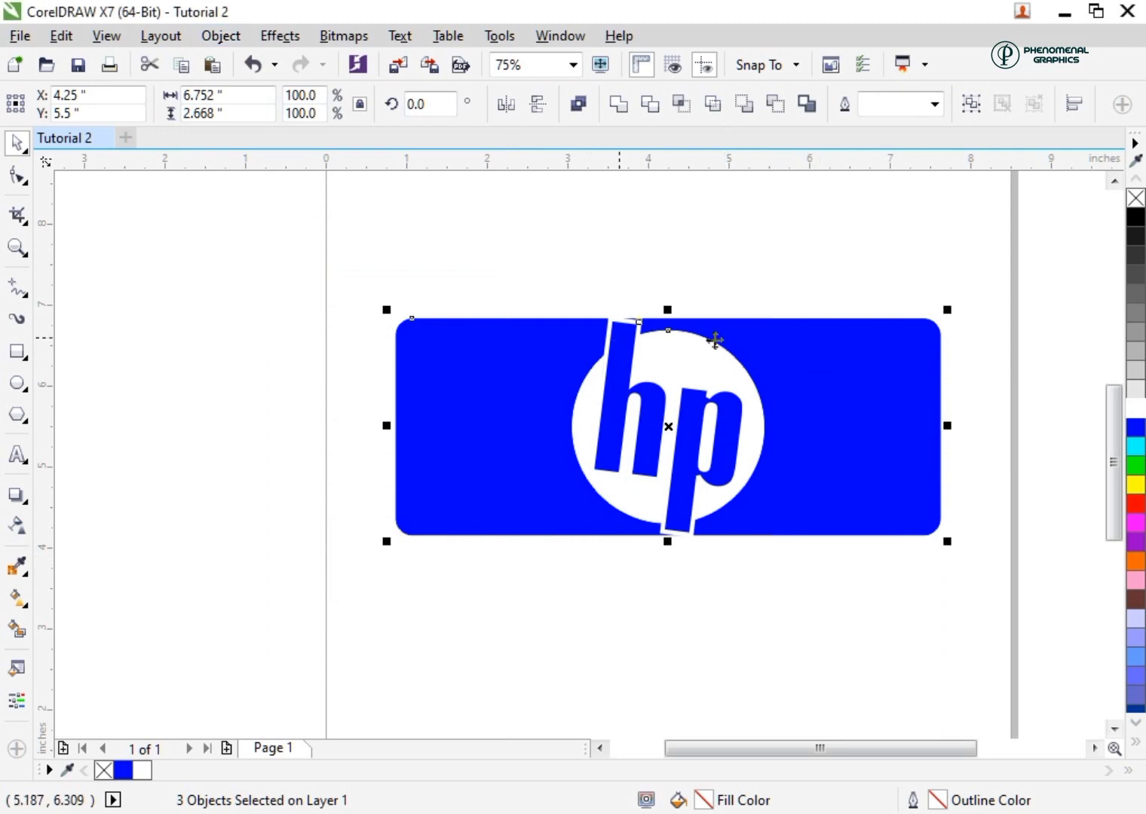
# Group the rectangle, circle and "hp" curve and place the grouped logo in the upper part of the page
pyautogui.click(220, 36)
pyautogui.moveTo(309, 401)
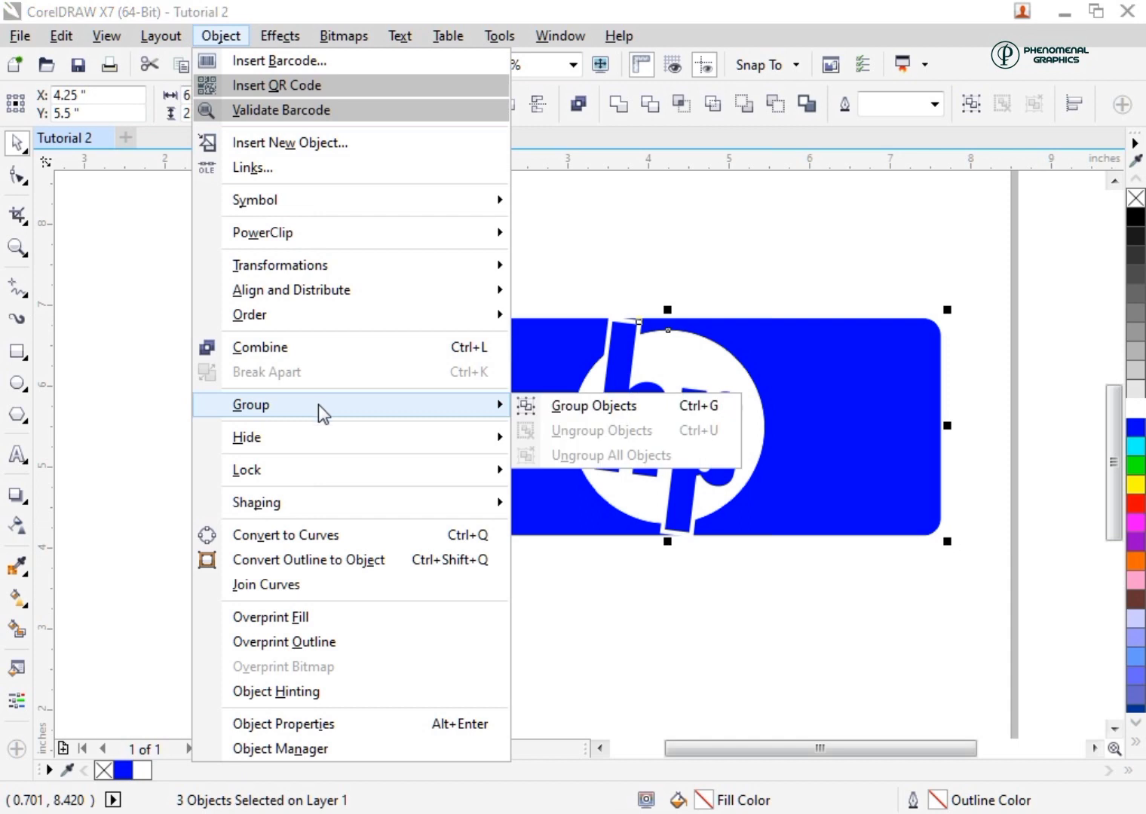
pyautogui.click(573, 407)
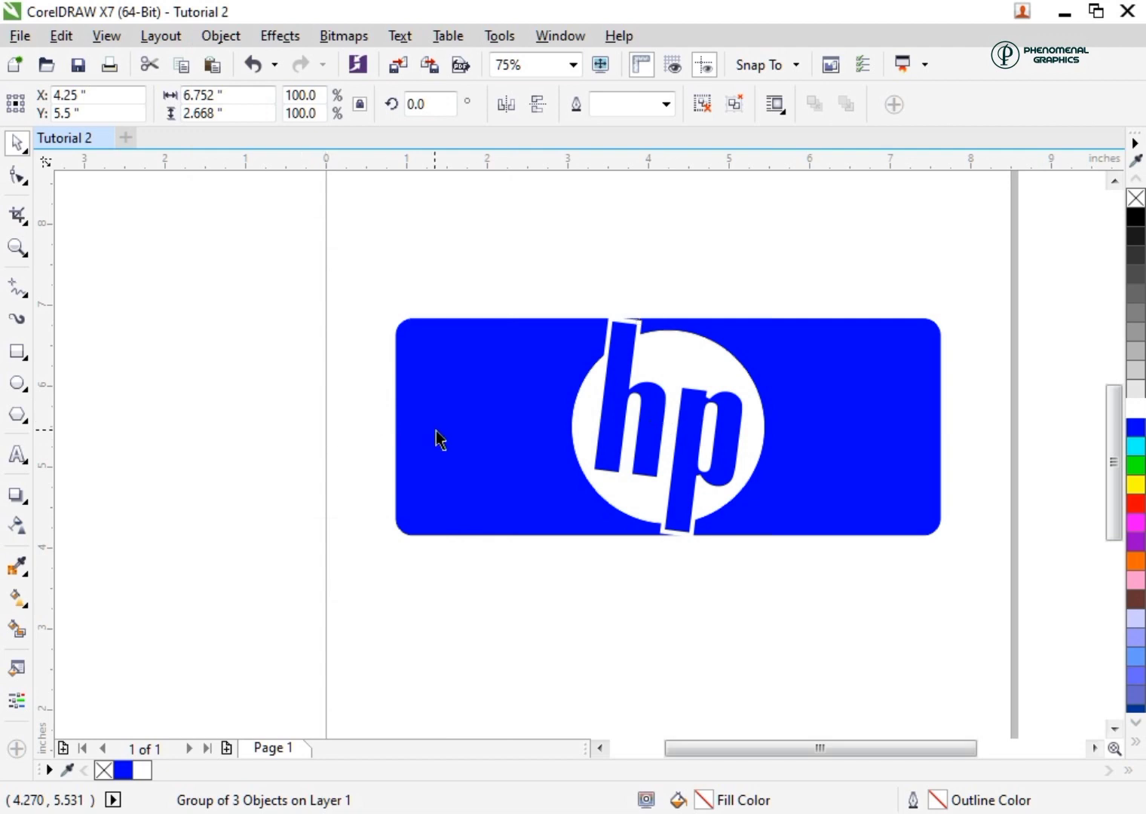
pyautogui.moveTo(435, 431); pyautogui.dragTo(478, 430)
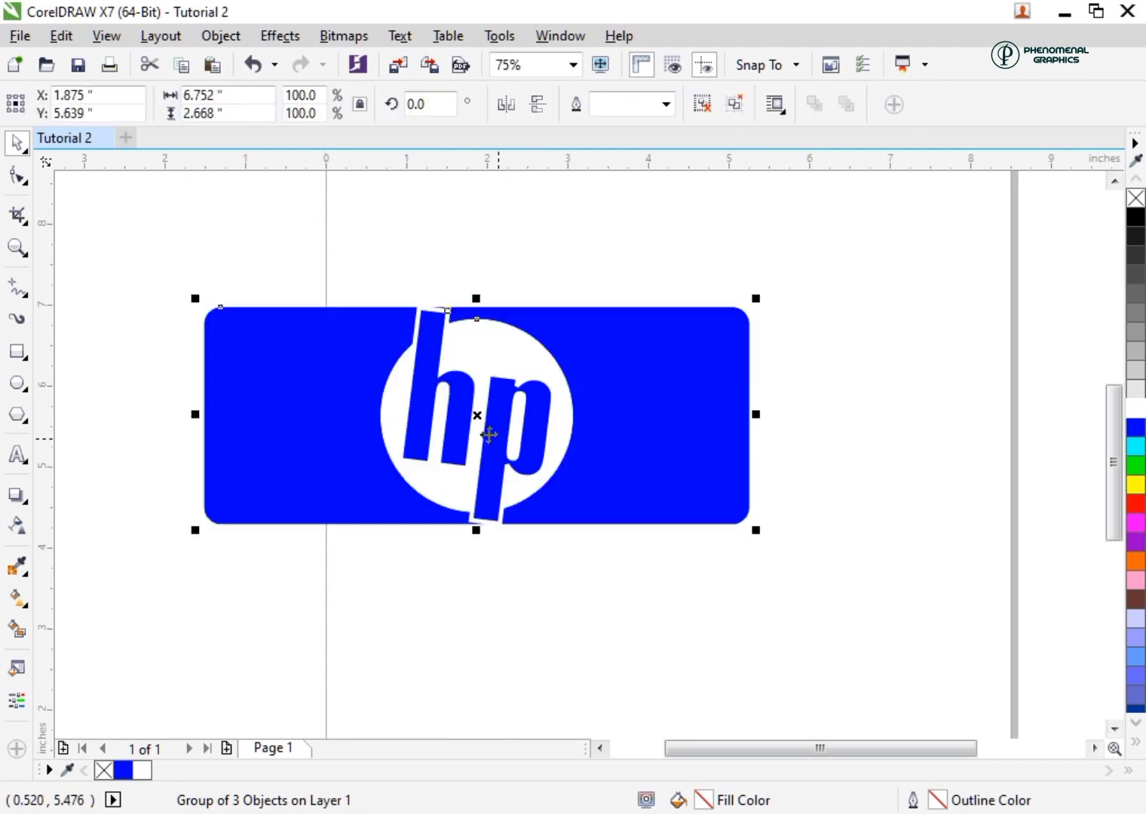
pyautogui.hotkey('ctrl', 'z')
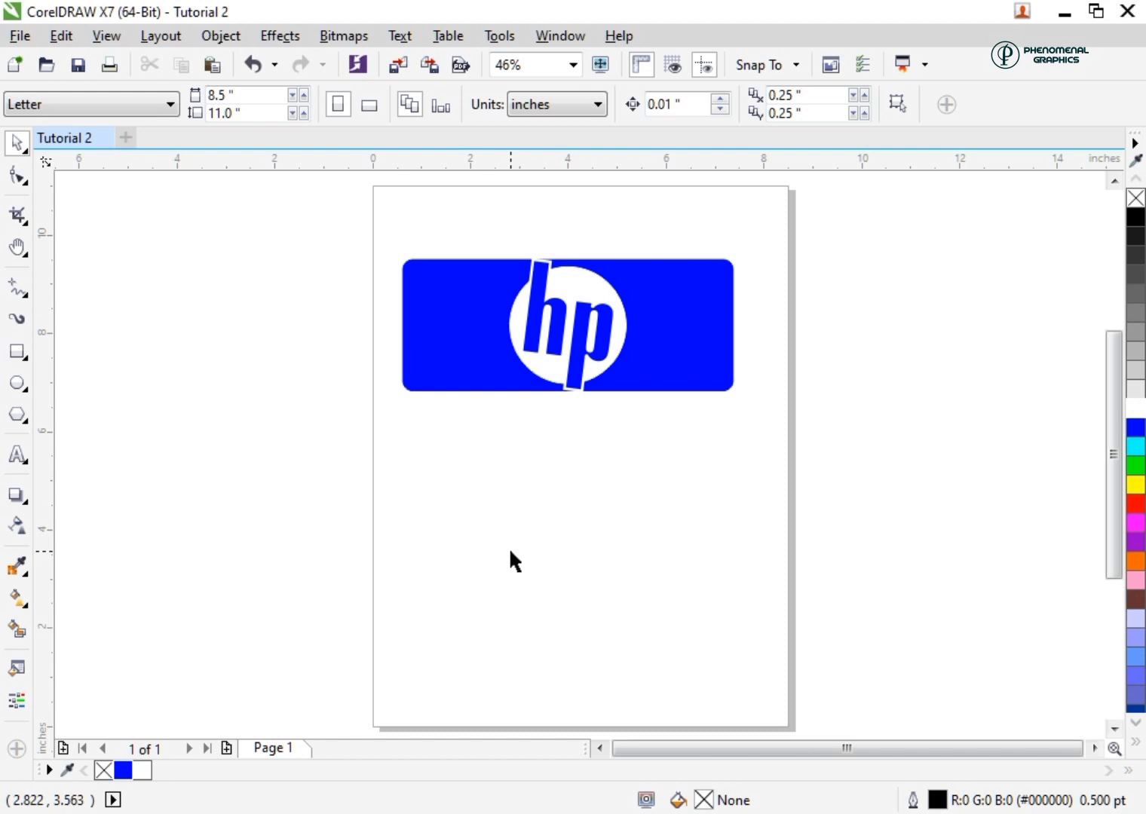
# Draw an ellipse about 7.3 by 2.38 inches in the lower part of the page and make its fill and outline blue
pyautogui.click(18, 385)
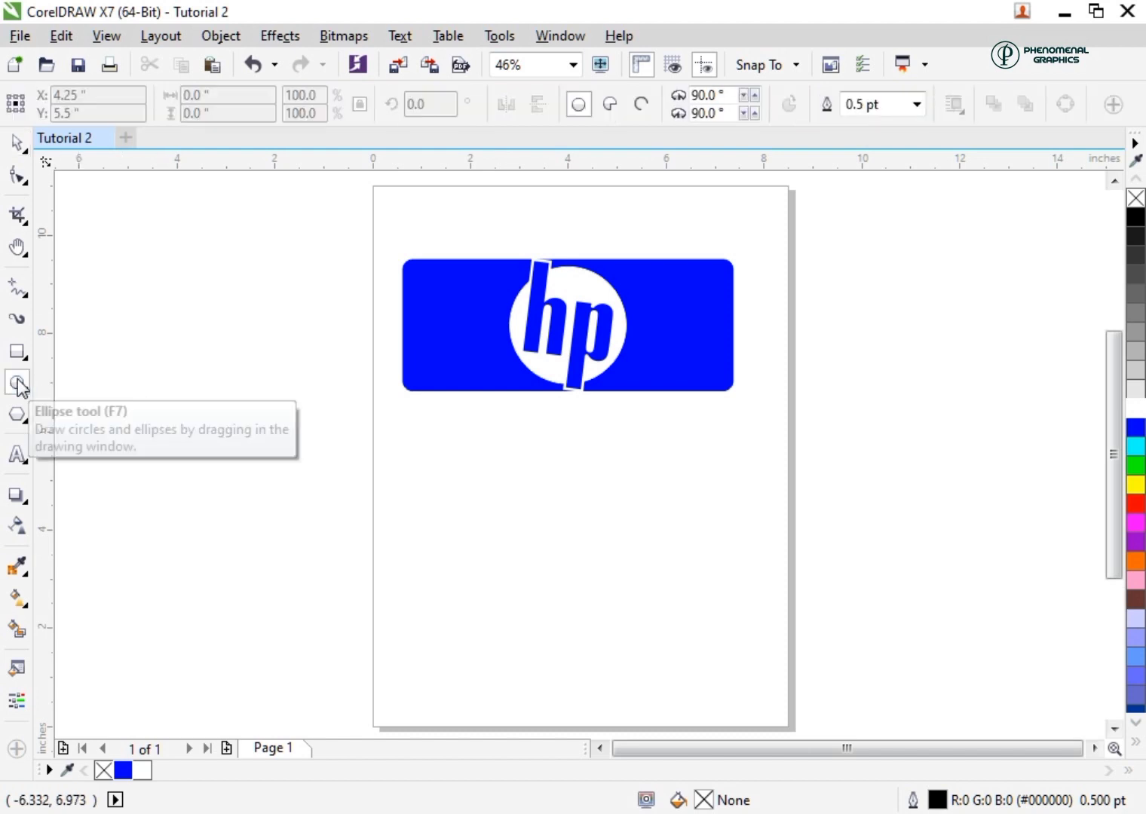
pyautogui.moveTo(432, 531); pyautogui.dragTo(787, 638)
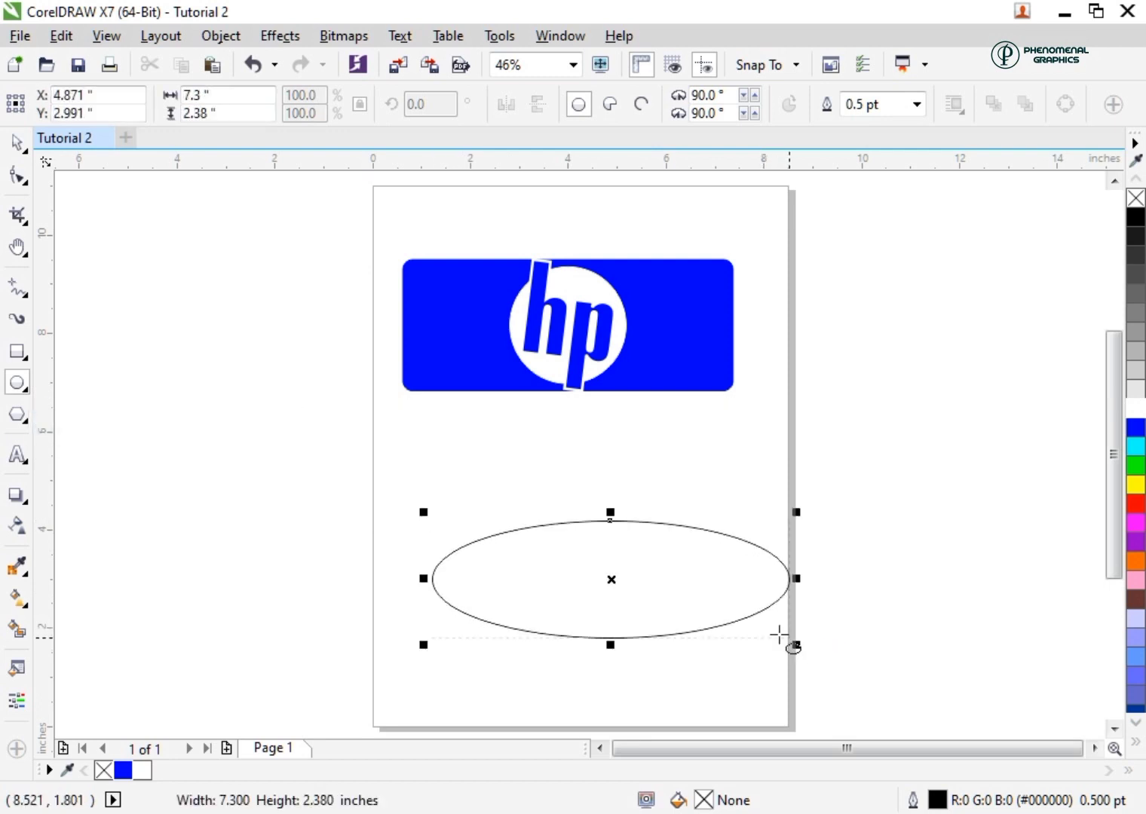
pyautogui.click(123, 773)
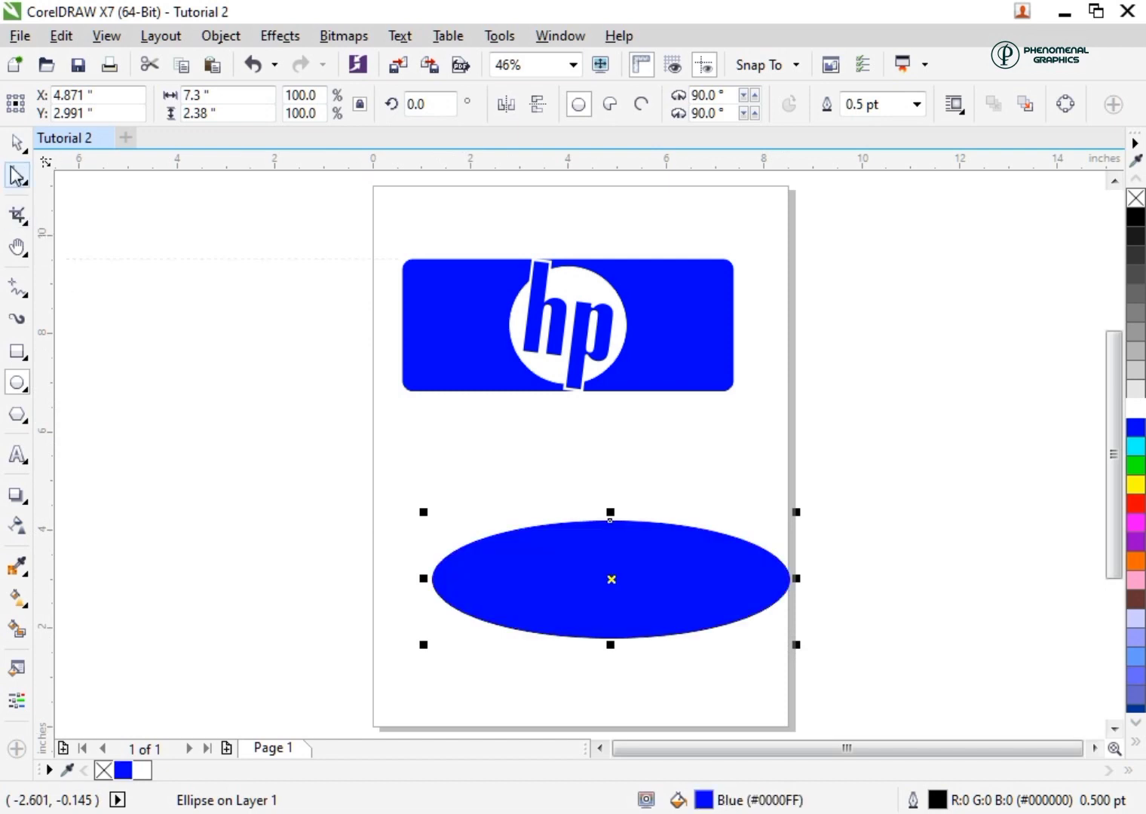
# Rotate the blue ellipse counterclockwise about its centre by about 17.5 degrees
pyautogui.click(17, 144)
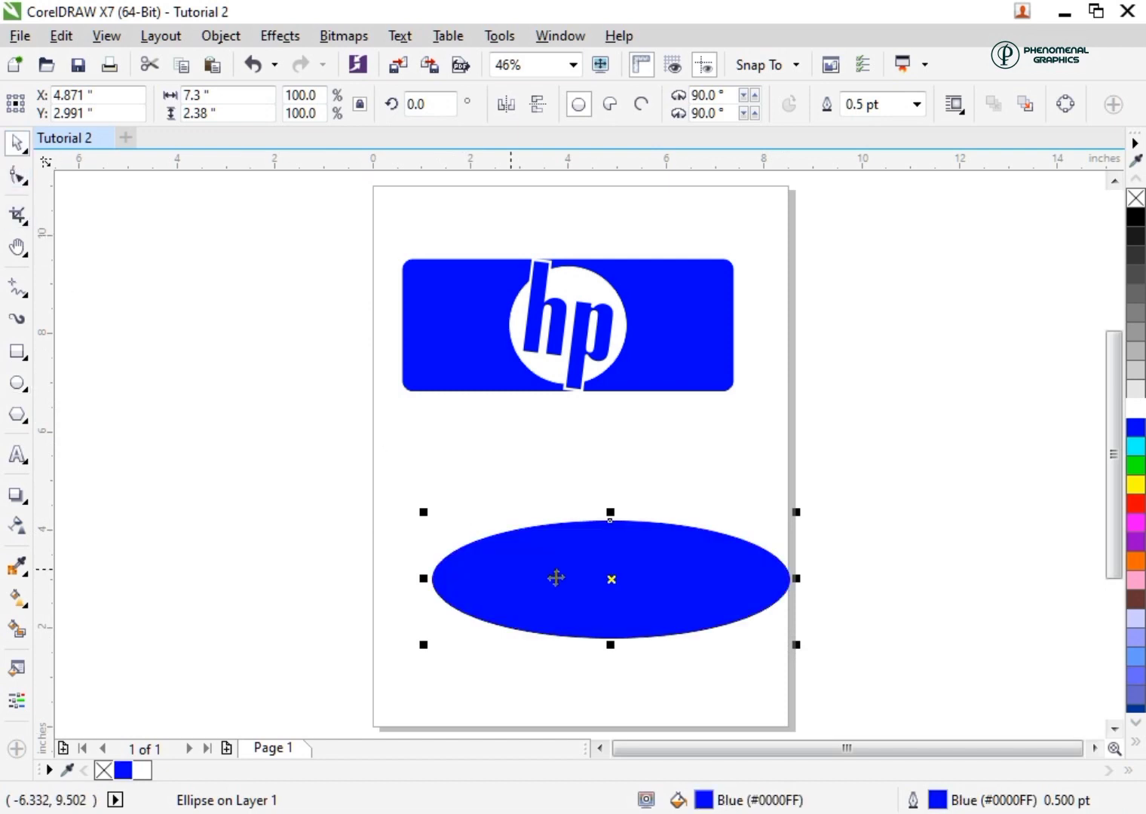
pyautogui.click(612, 579)
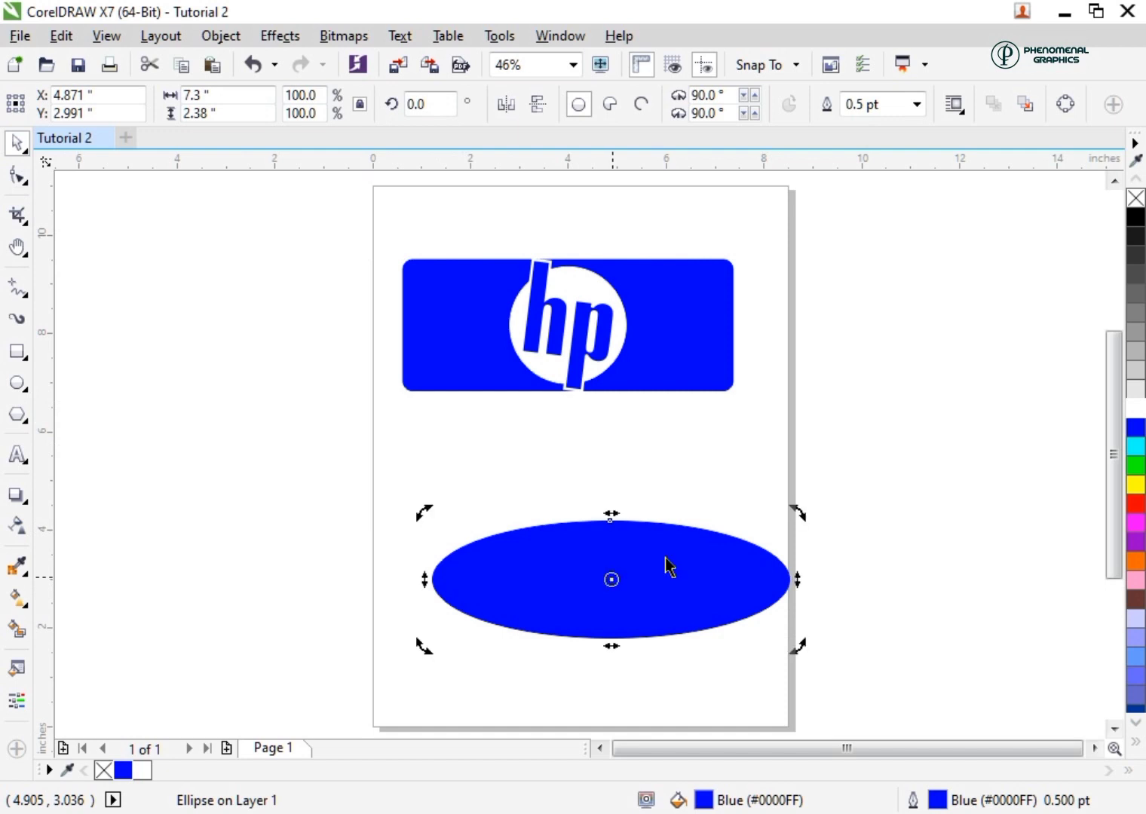
pyautogui.moveTo(799, 512); pyautogui.dragTo(768, 470)
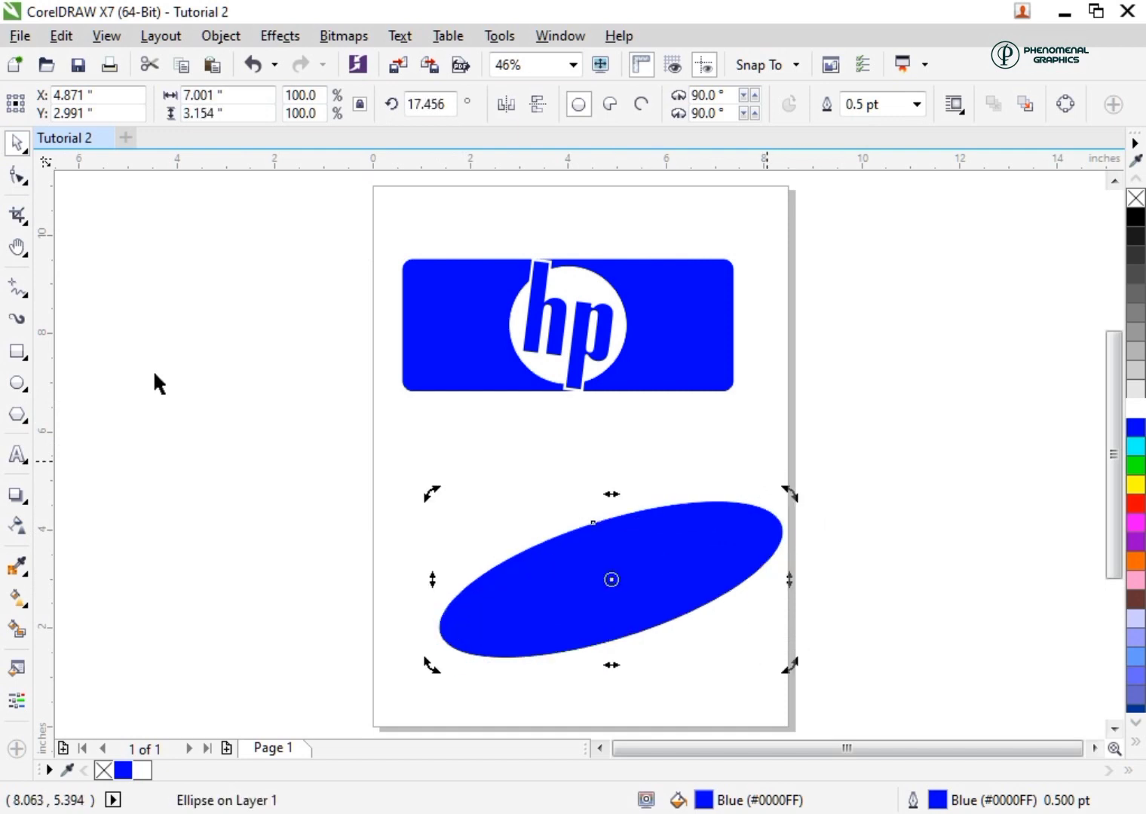
# Add the artistic text "SVMSUNG" over the lower part of the blue ellipse
pyautogui.click(19, 457)
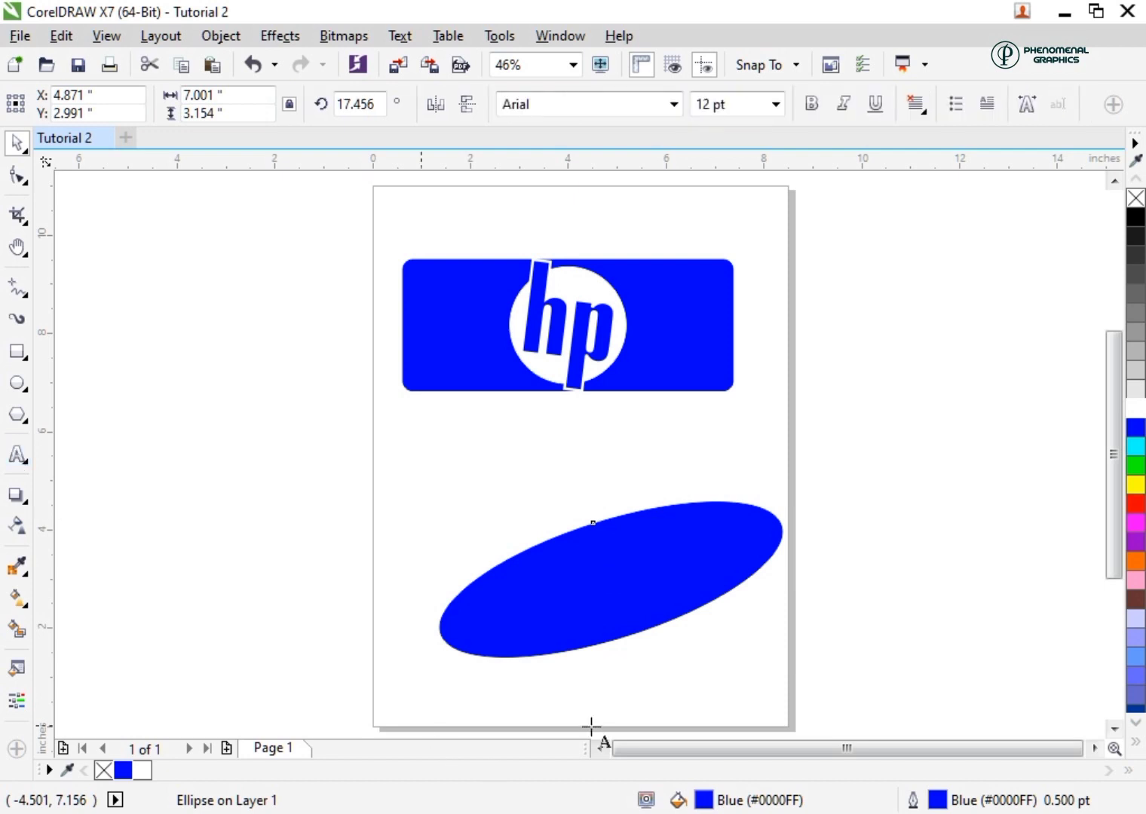
pyautogui.click(524, 623)
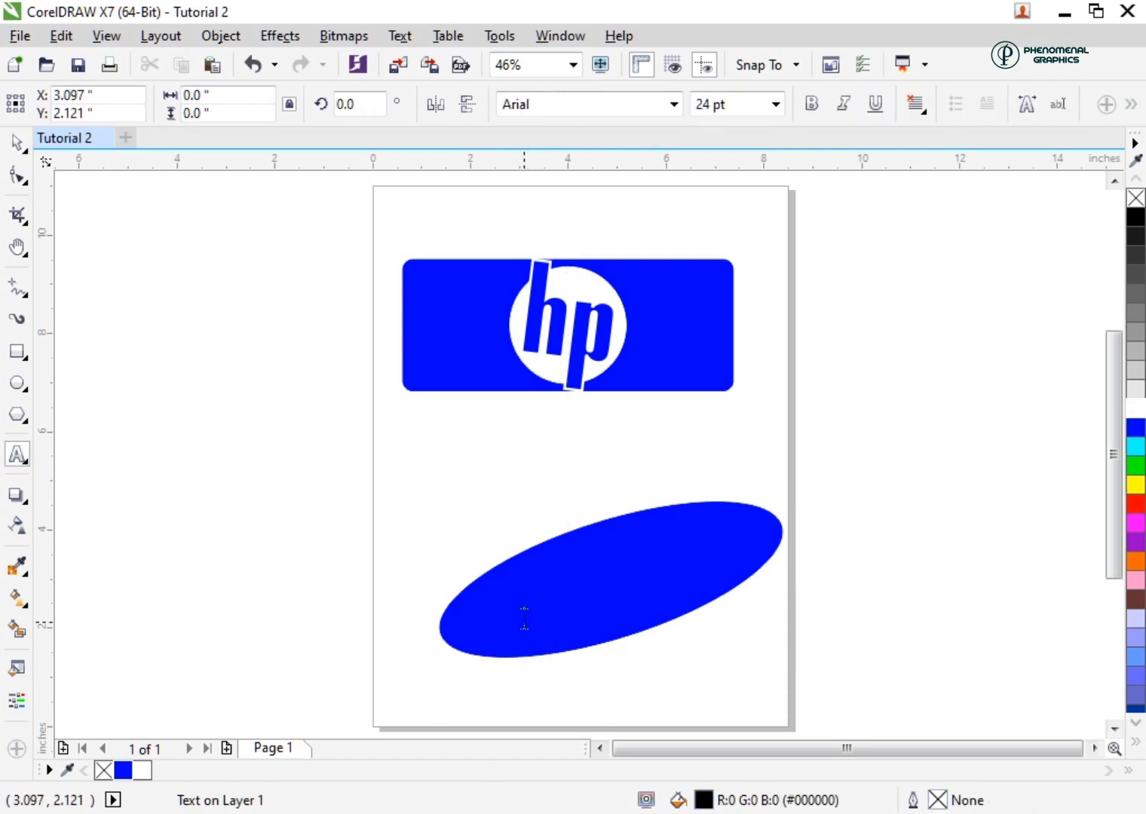
pyautogui.write('S')
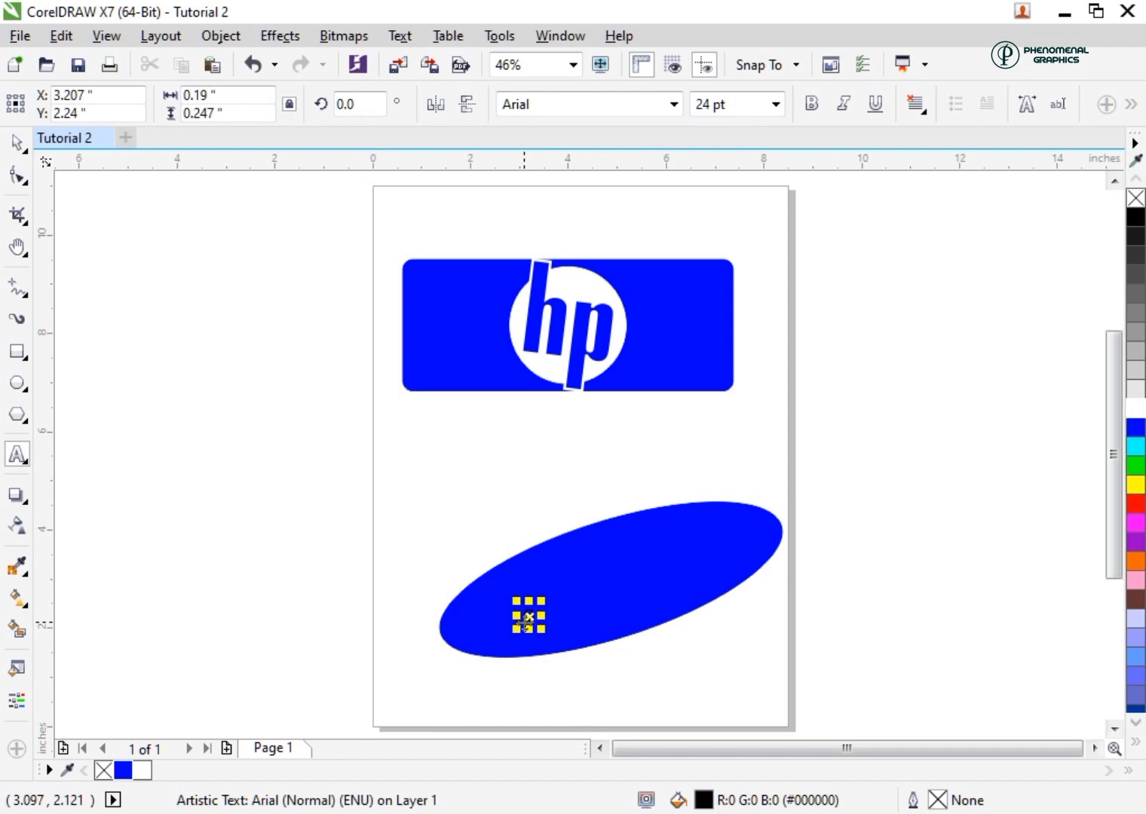
pyautogui.write('VMSUNG')
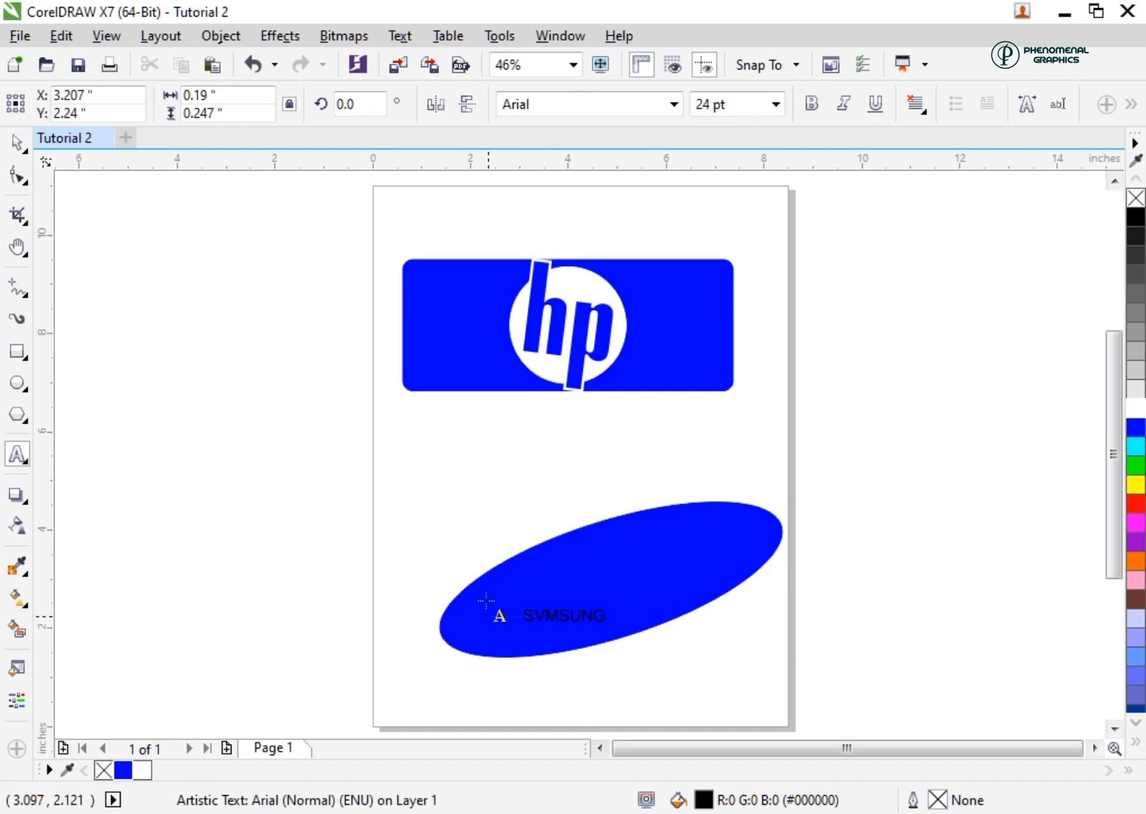
pyautogui.press('Escape')
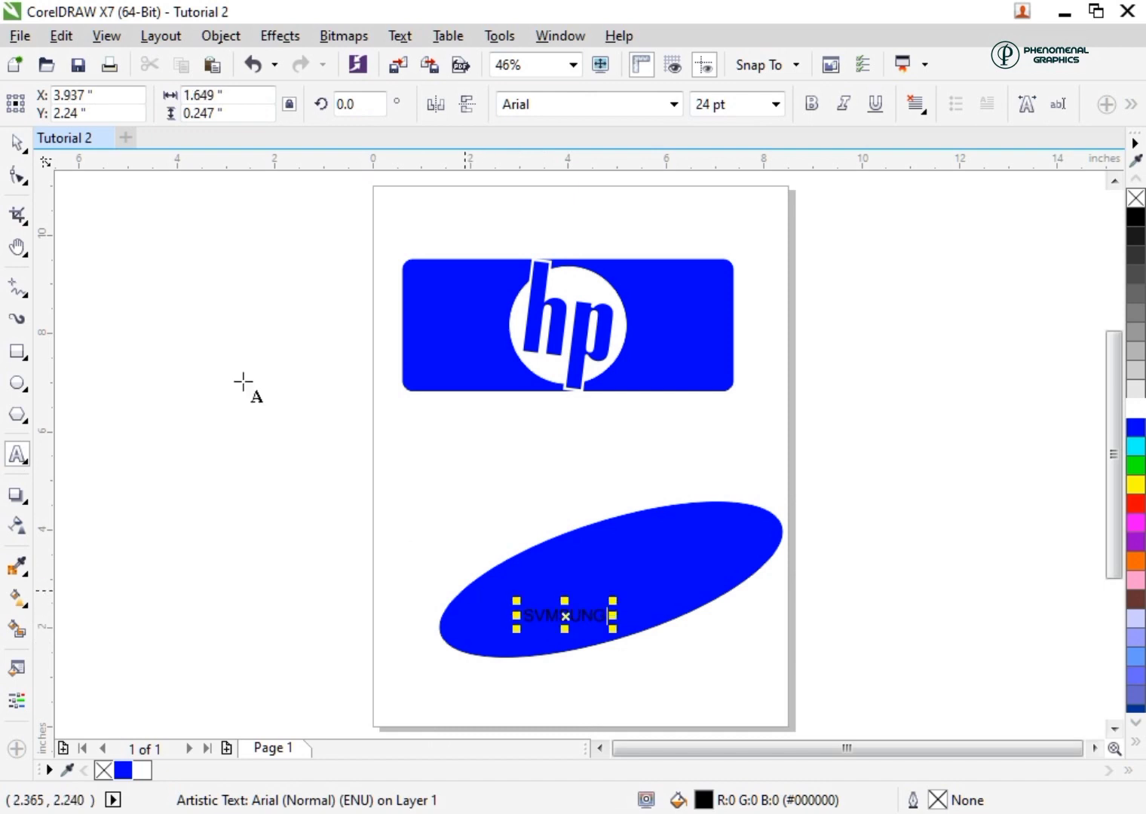
# Change the font of the "SVMSUNG" text to Impact
pyautogui.click(14, 145)
pyautogui.click(576, 98)
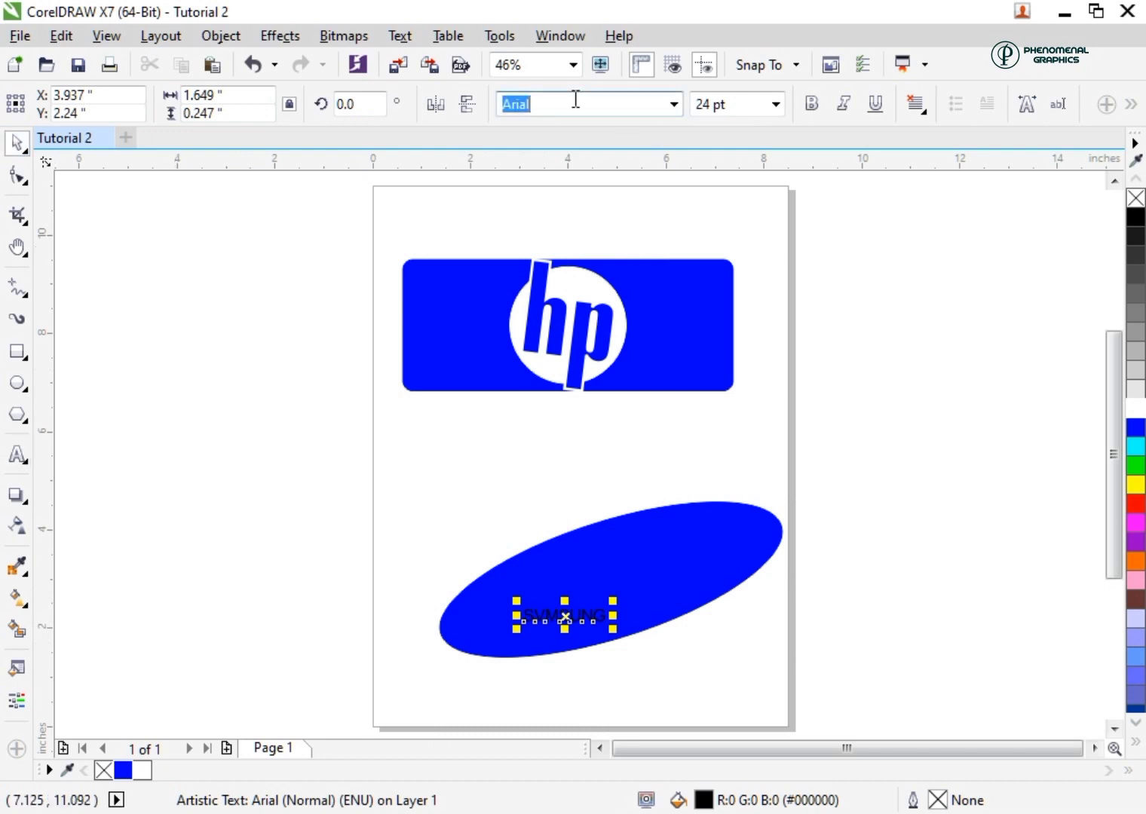
pyautogui.write('Impa')
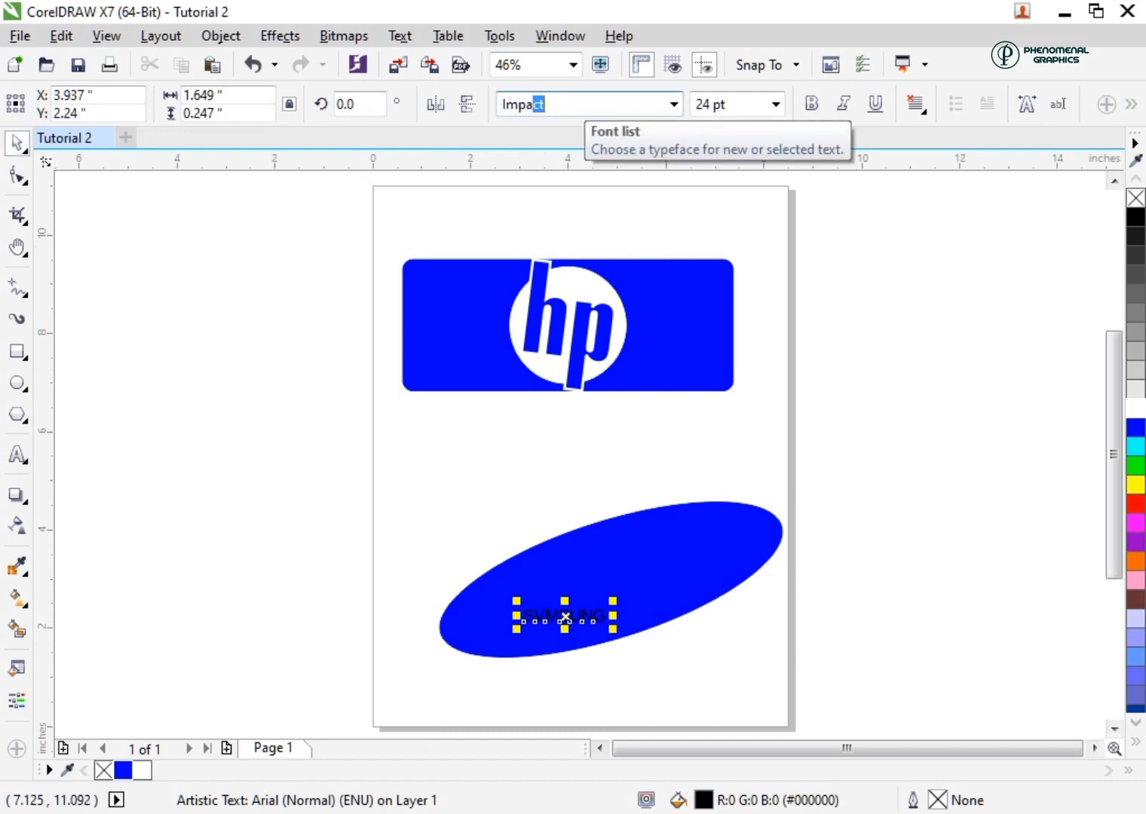
pyautogui.write('ct')
pyautogui.press('Return')
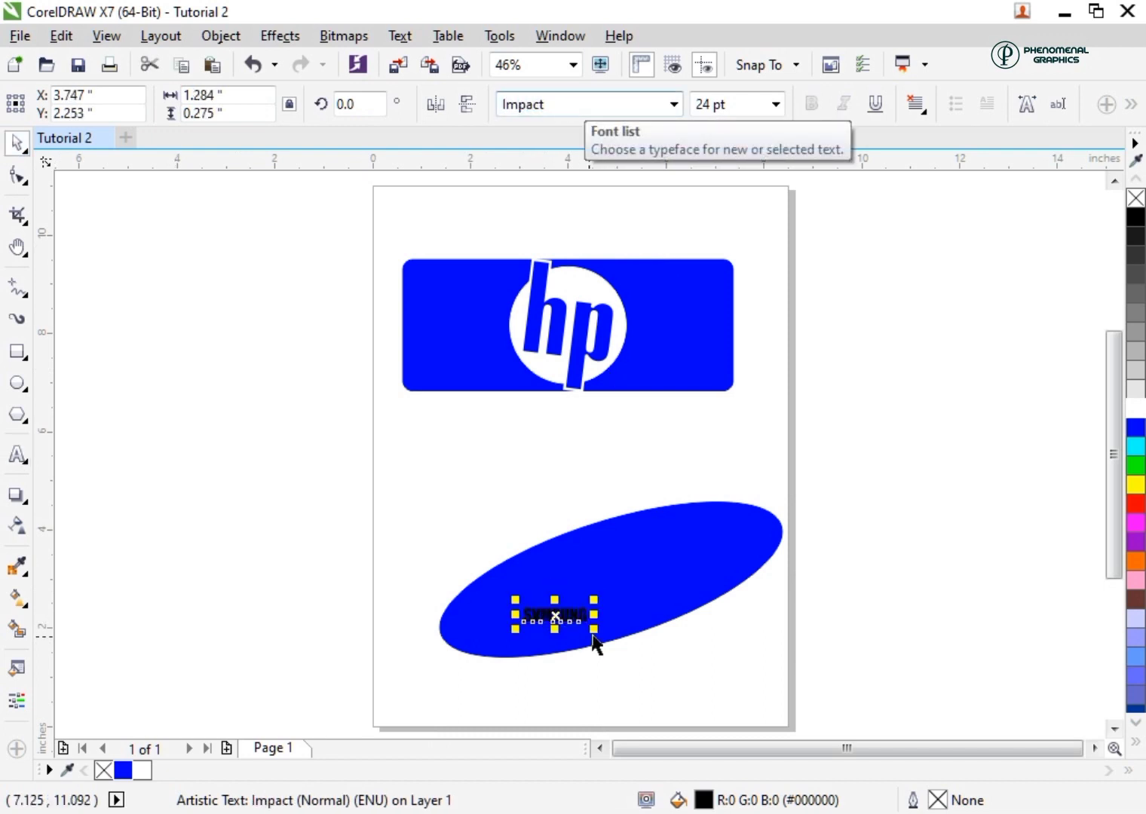
# Scale the "SVMSUNG" text to about 4 inches wide over the middle of the ellipse and fill it white
pyautogui.moveTo(593, 632); pyautogui.dragTo(739, 707)
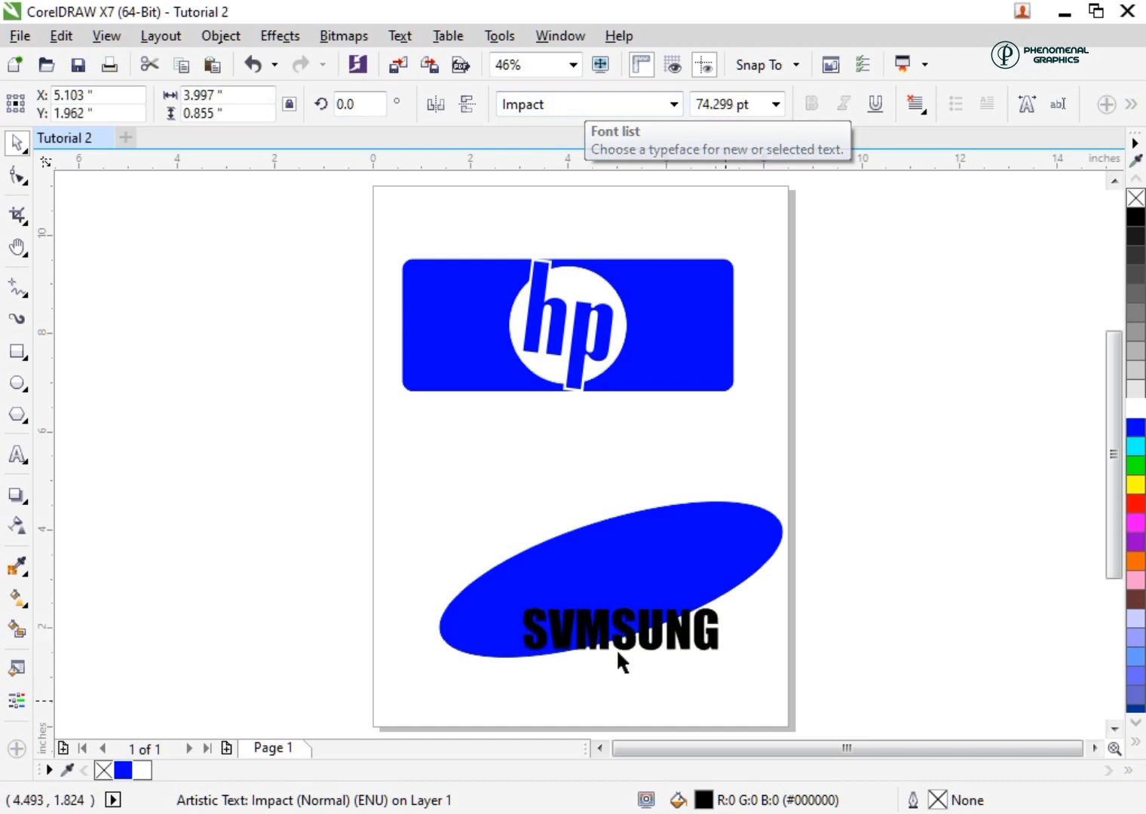
pyautogui.moveTo(622, 630); pyautogui.dragTo(610, 589)
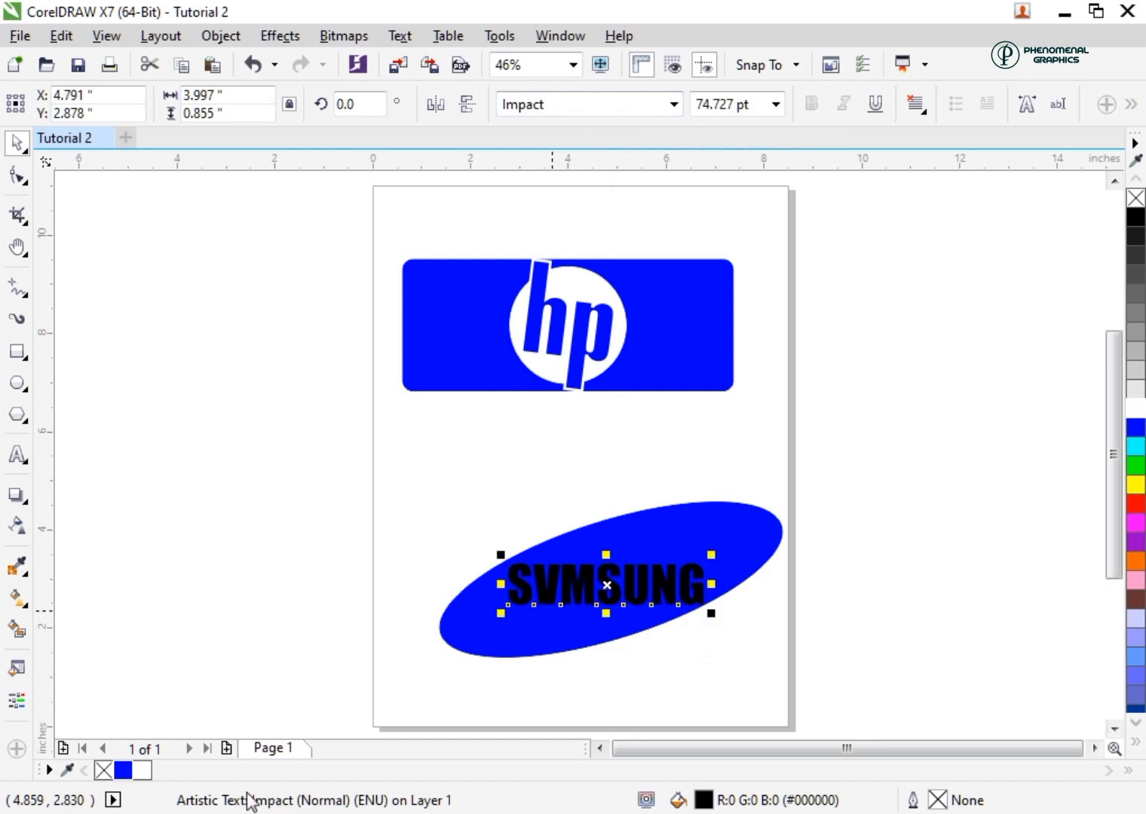
pyautogui.click(140, 771)
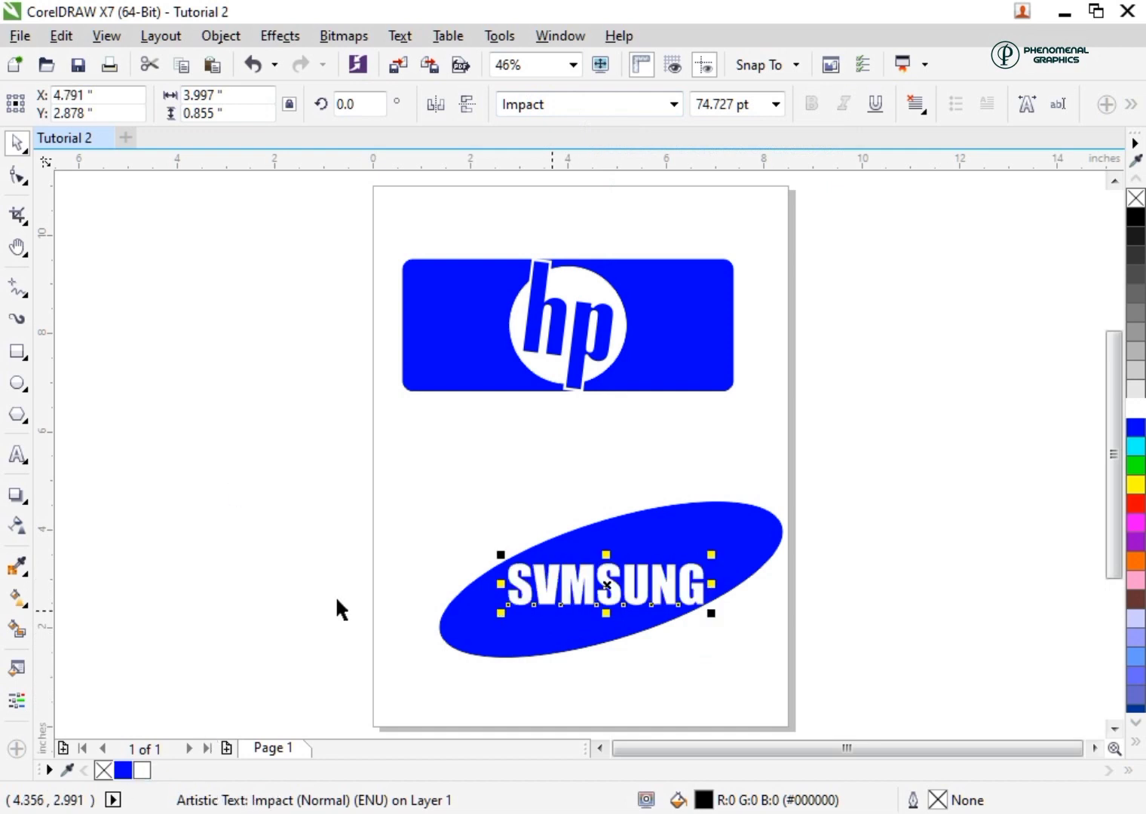
pyautogui.click(301, 523)
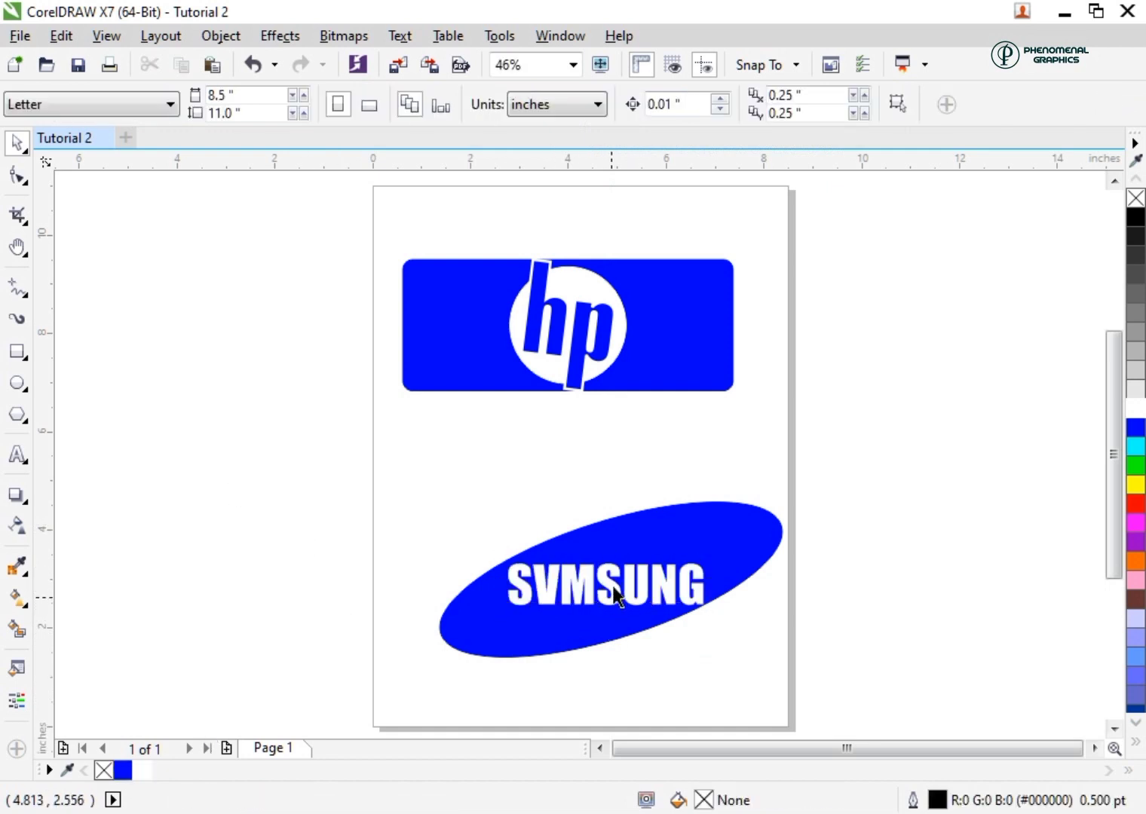
pyautogui.click(543, 604)
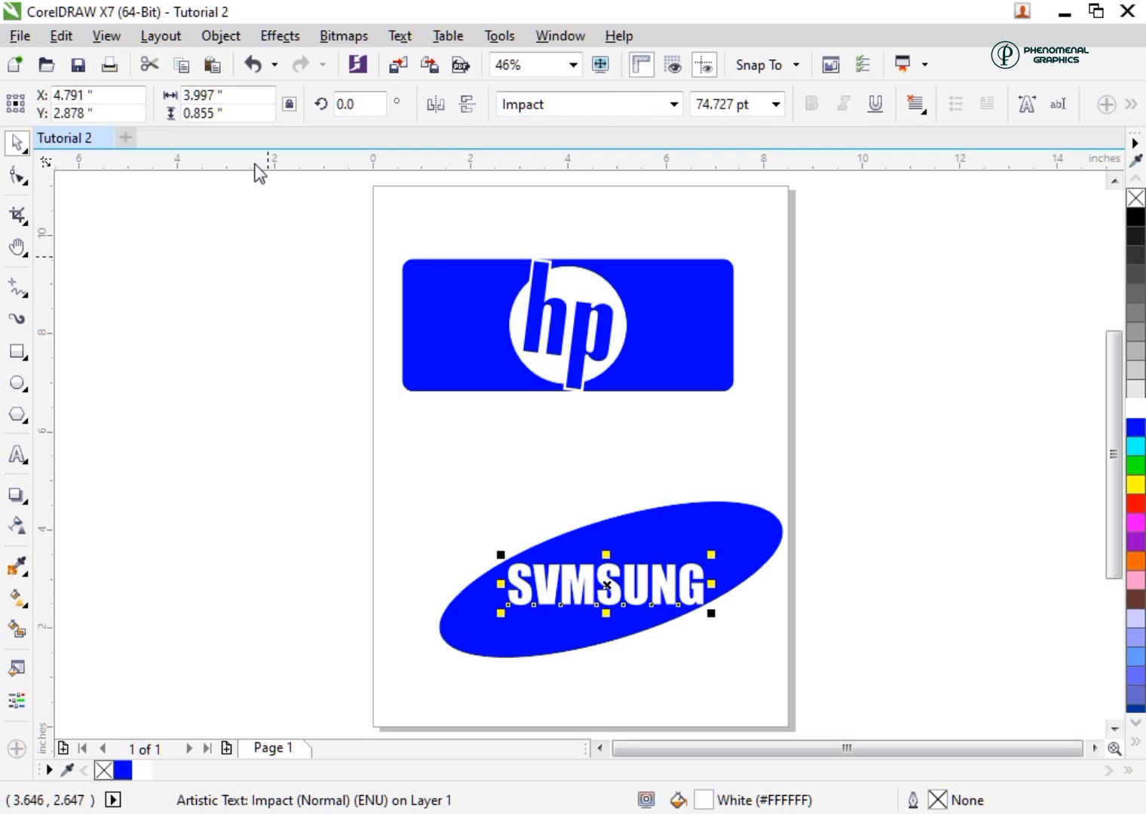
# Break the "SVMSUNG" text apart into individual letters and mirror the V vertically so it forms an A
pyautogui.click(221, 35)
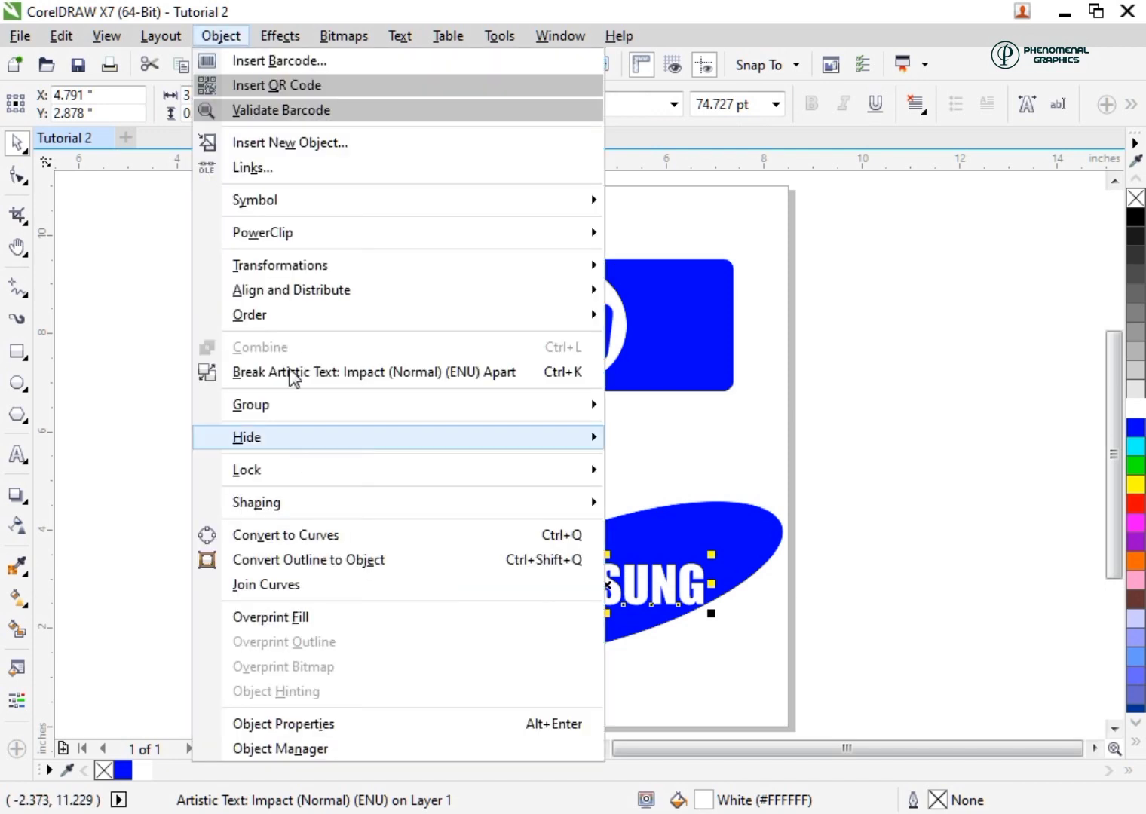
pyautogui.click(356, 374)
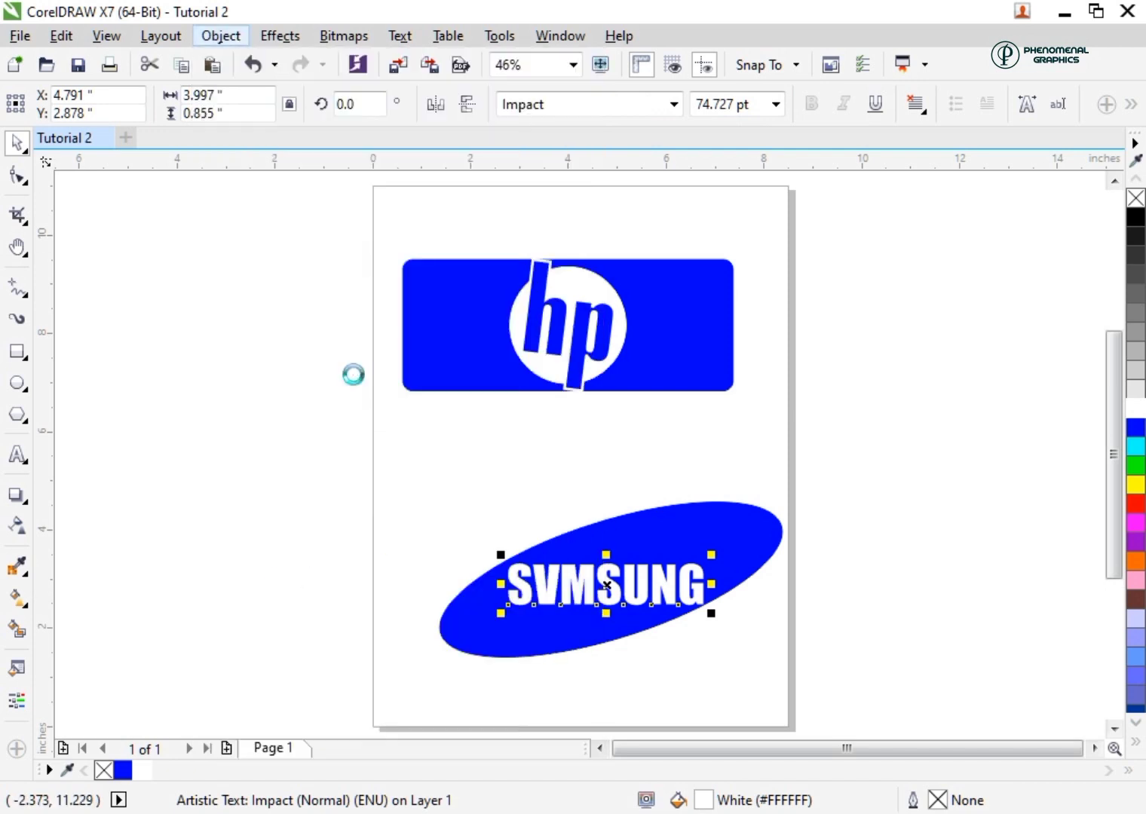
pyautogui.click(536, 603)
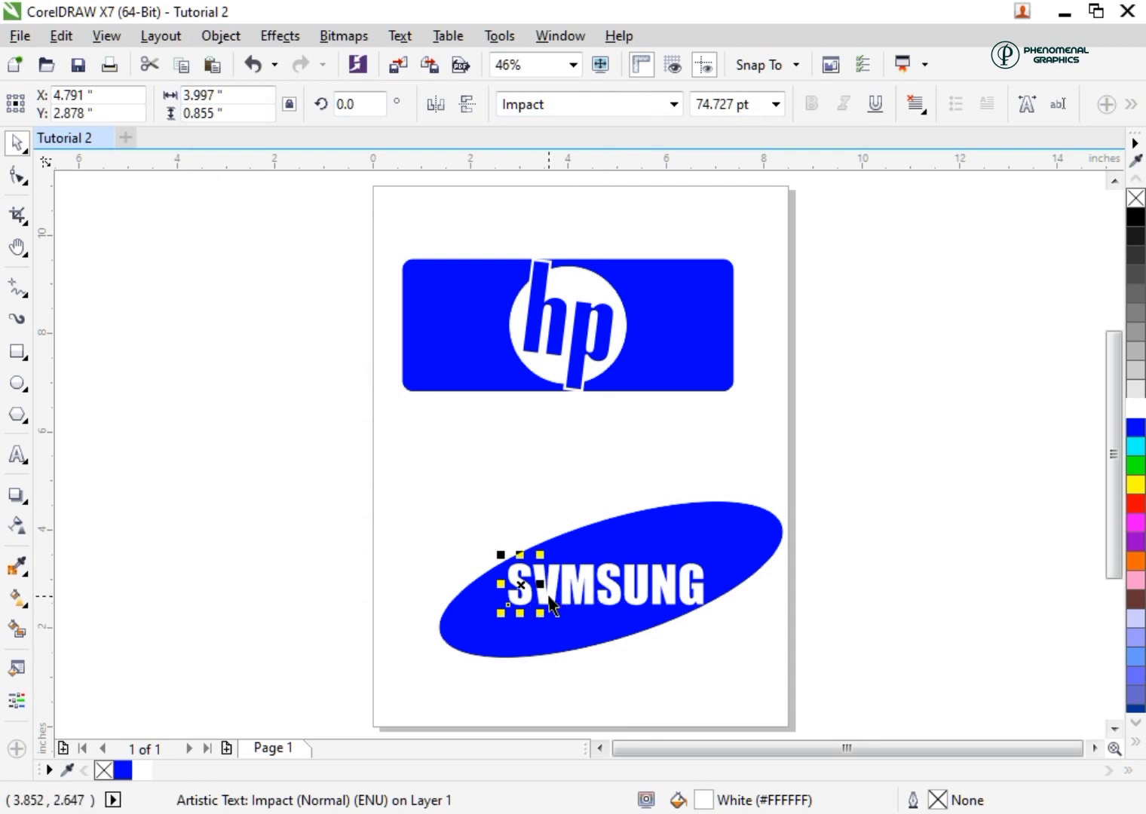
pyautogui.click(549, 595)
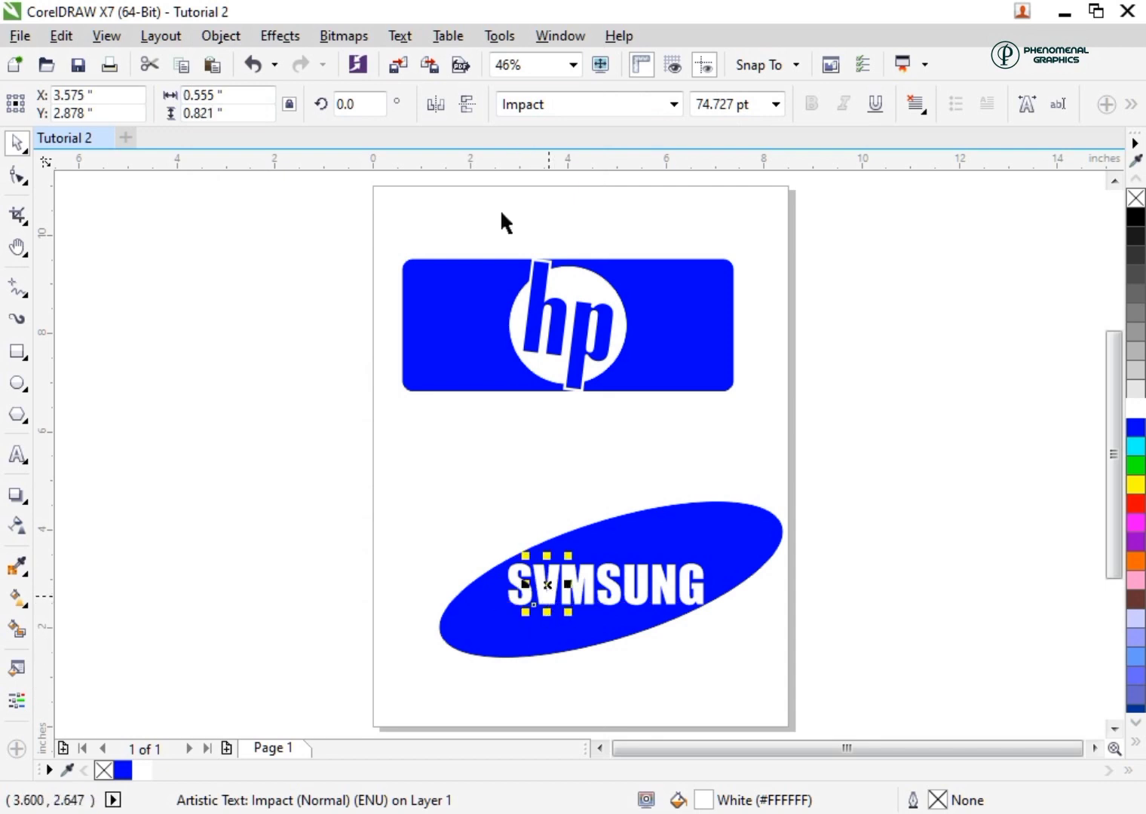
pyautogui.click(467, 113)
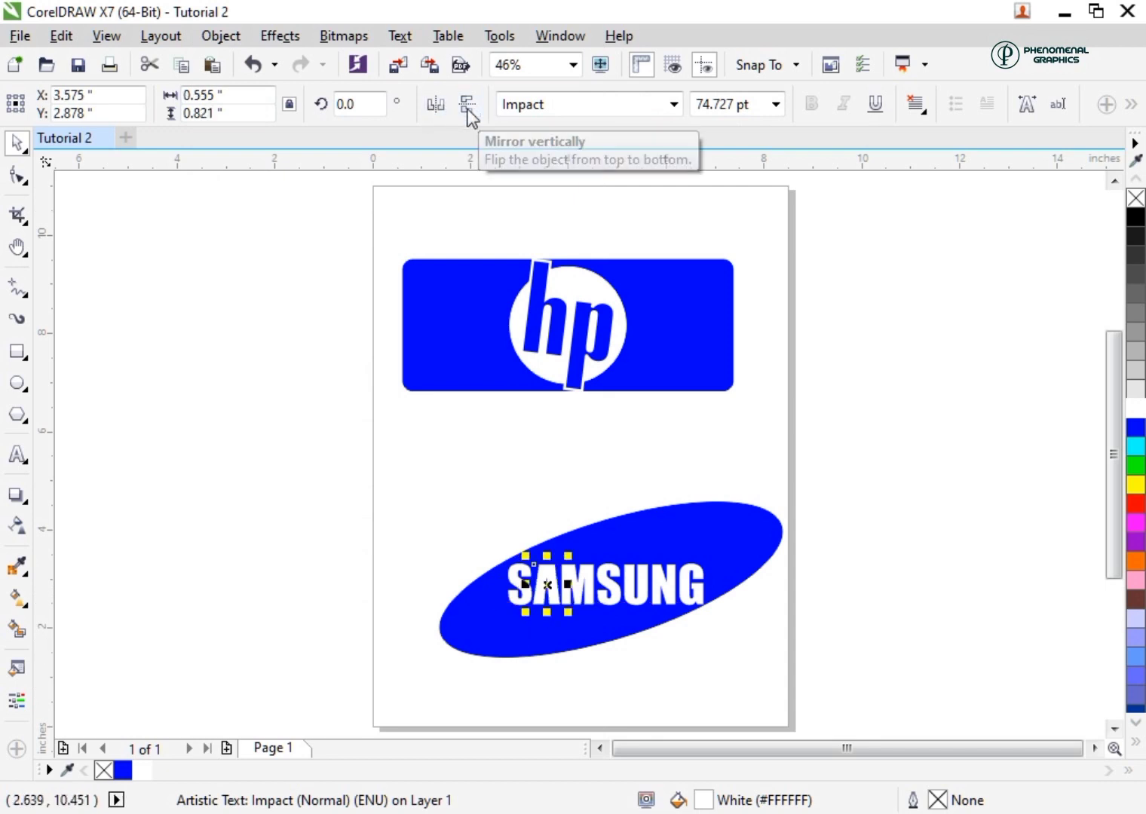
pyautogui.click(427, 505)
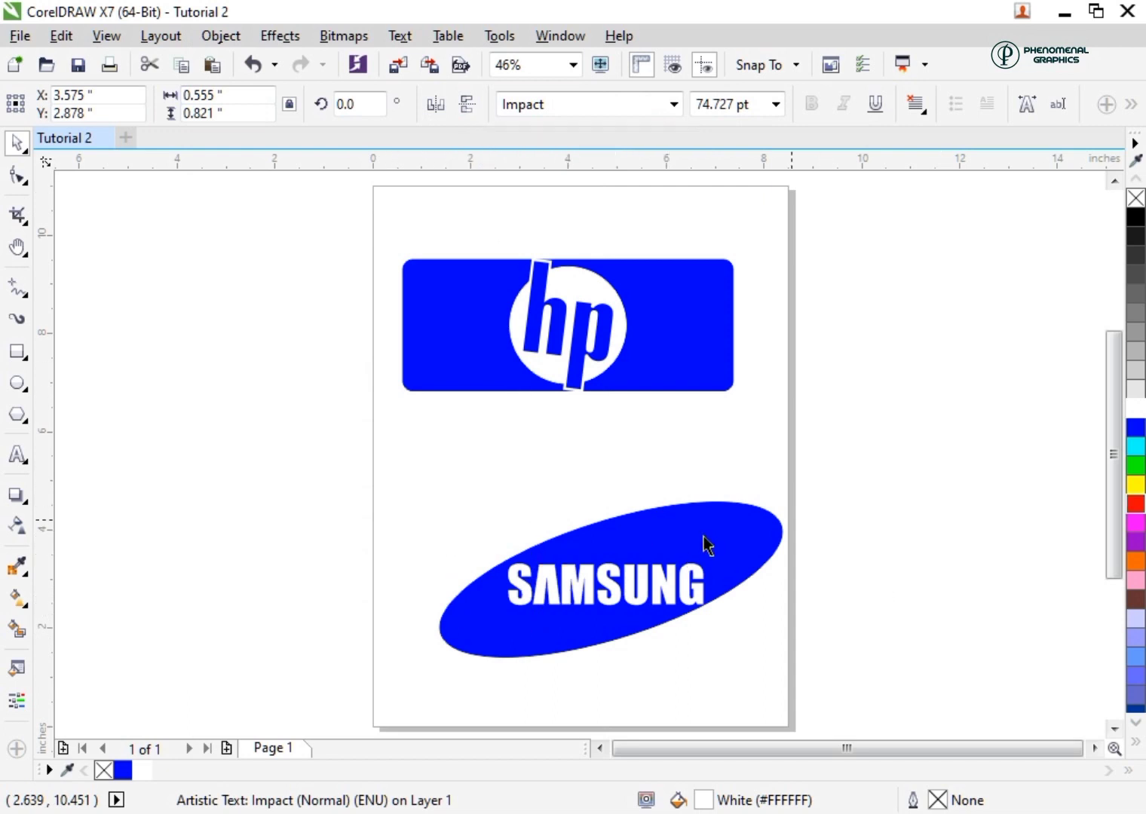
# Nudge all the SAMSUNG letters together about 0.05 inch up and 0.02 inch to the left on the ellipse
pyautogui.moveTo(439, 538); pyautogui.dragTo(750, 617)
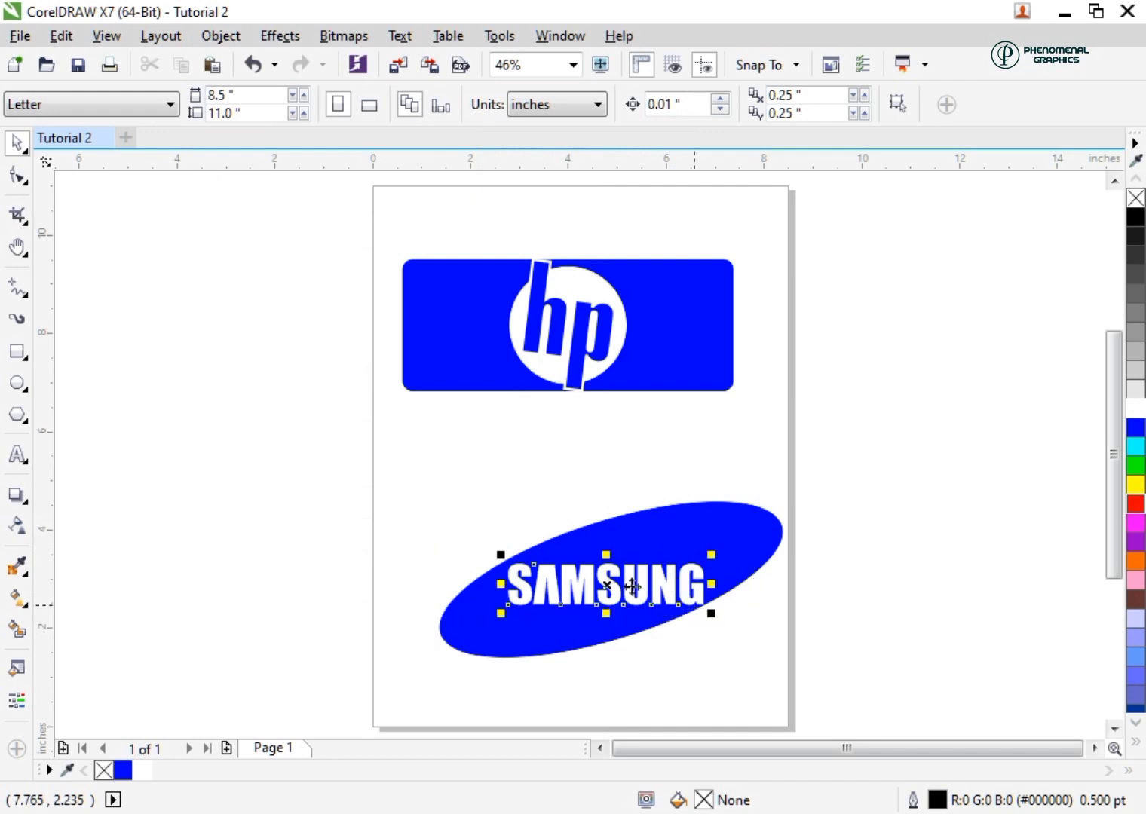
pyautogui.moveTo(607, 586); pyautogui.dragTo(604, 583)
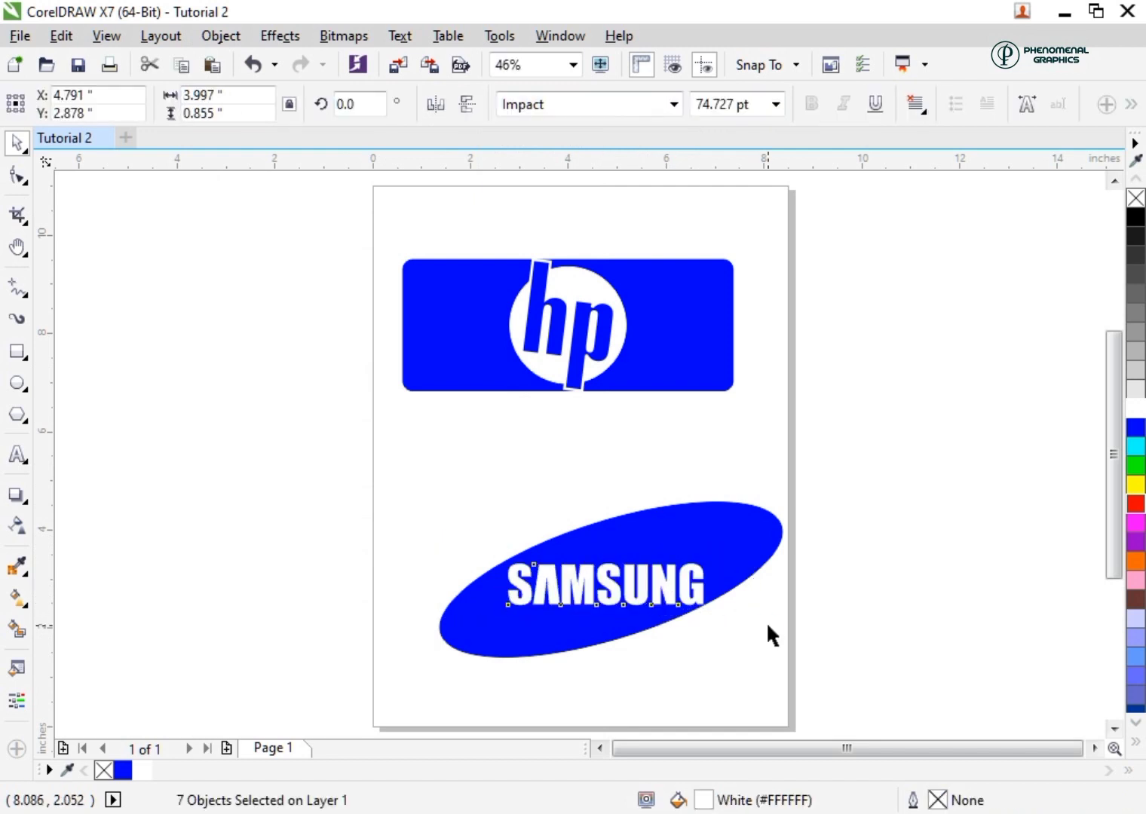
pyautogui.press('Up')
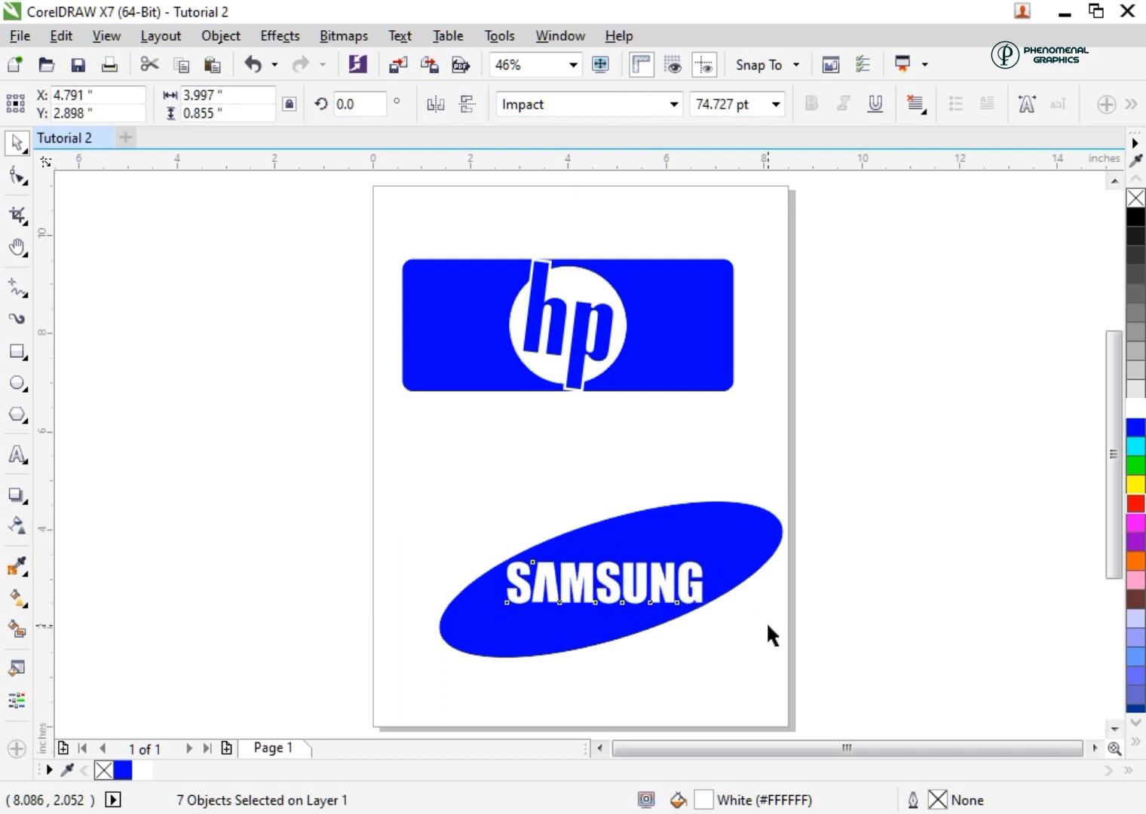
pyautogui.press('Up')
pyautogui.press('Up')
pyautogui.press('Up')
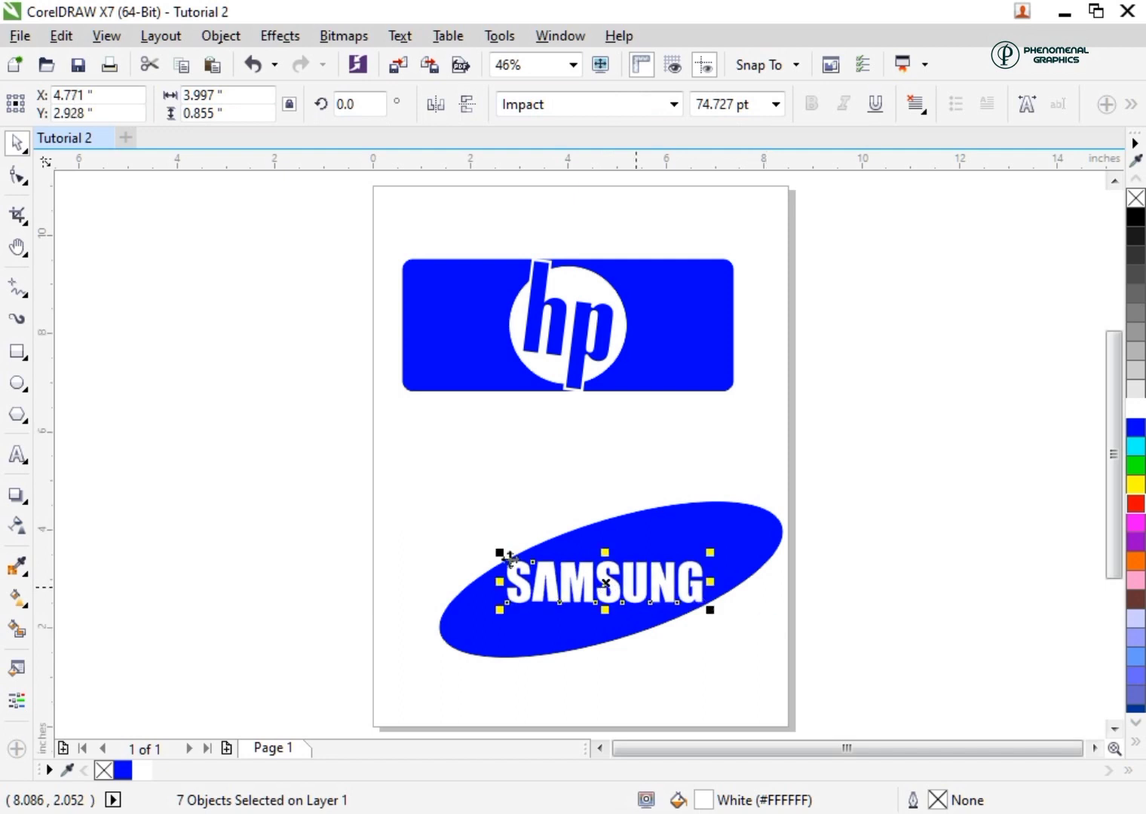
# Group the blue ellipse and all the SAMSUNG letters into one object
pyautogui.scroll(-2, 380, 450)
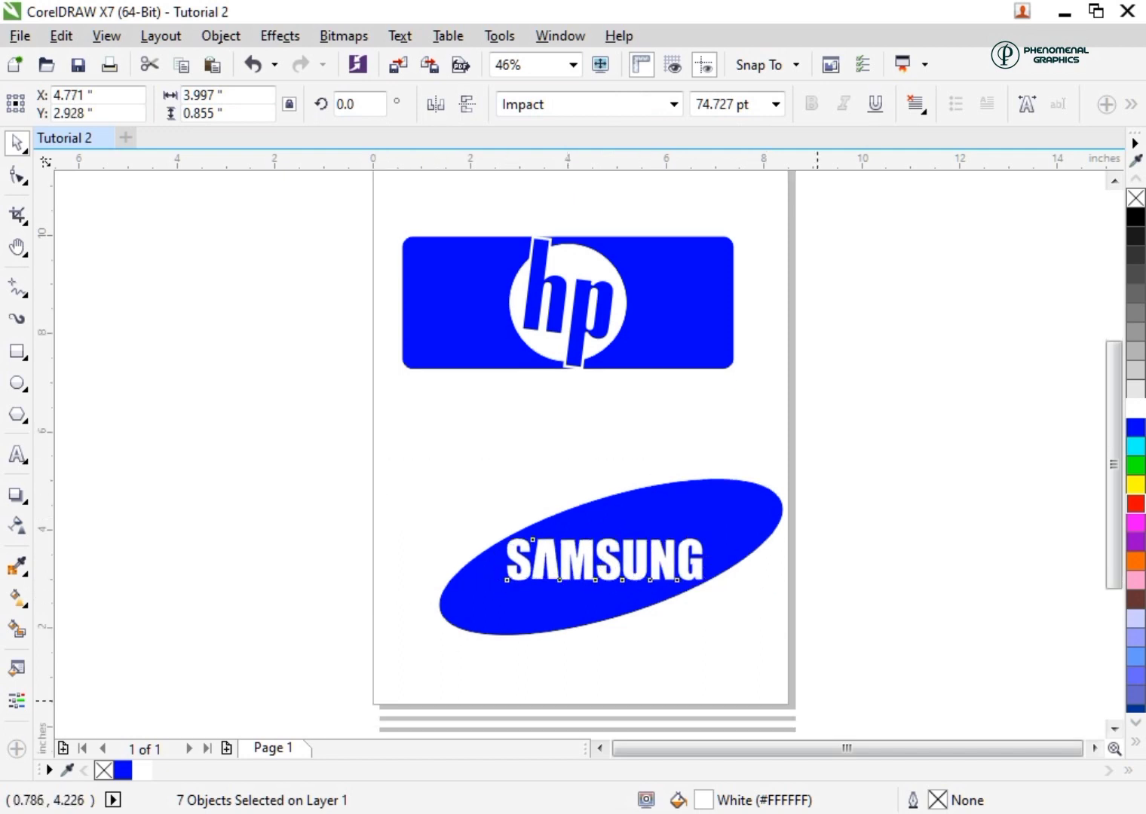
pyautogui.moveTo(381, 377); pyautogui.dragTo(949, 697)
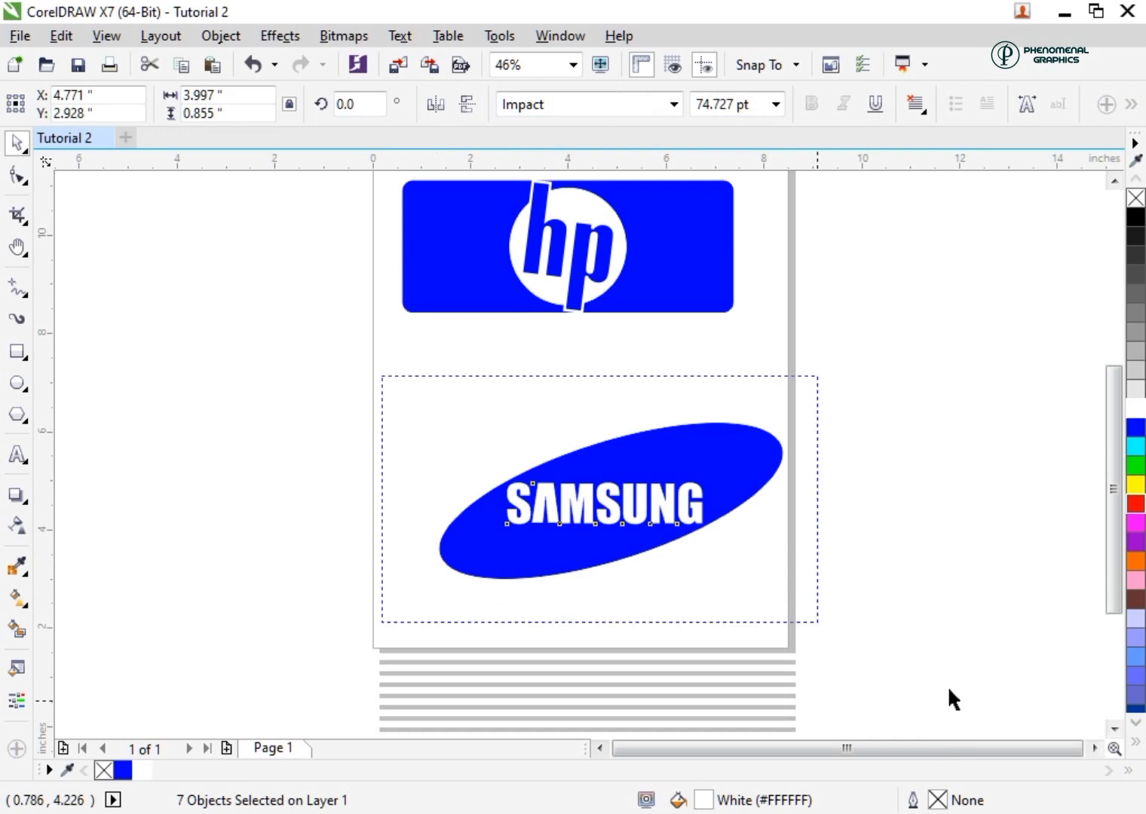
pyautogui.click(224, 38)
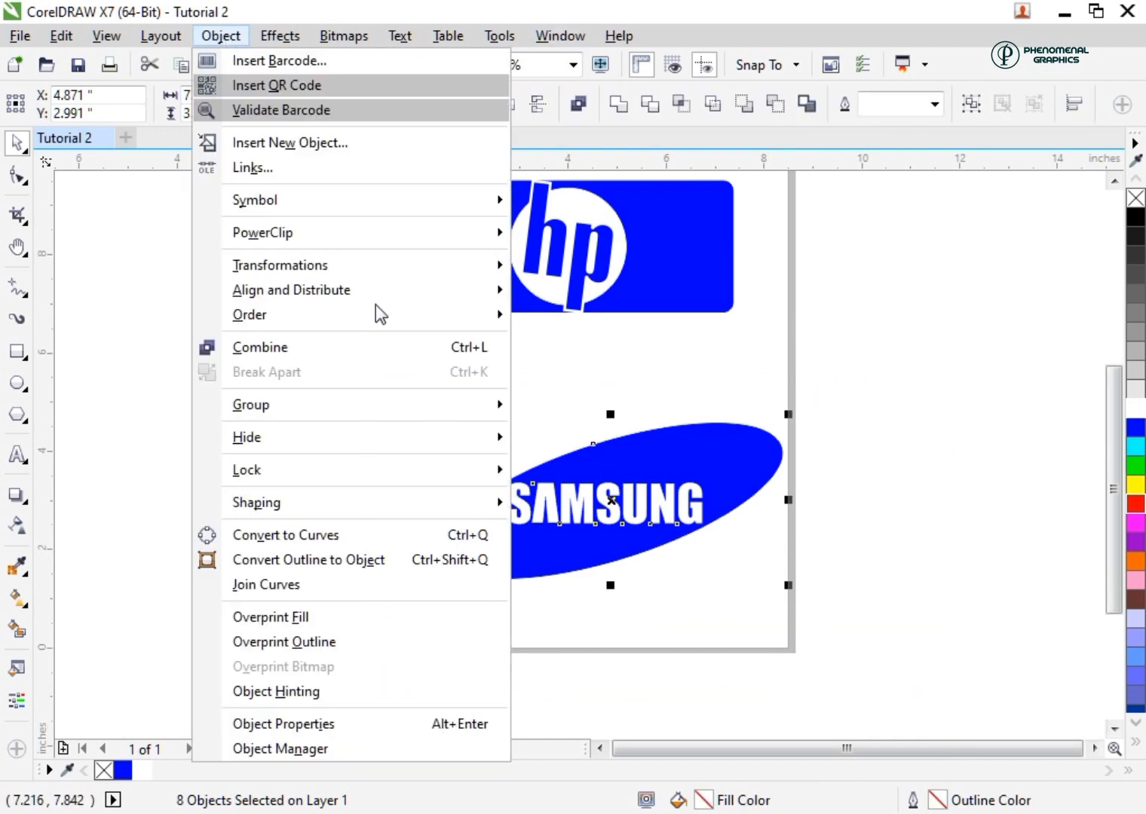
pyautogui.moveTo(495, 407)
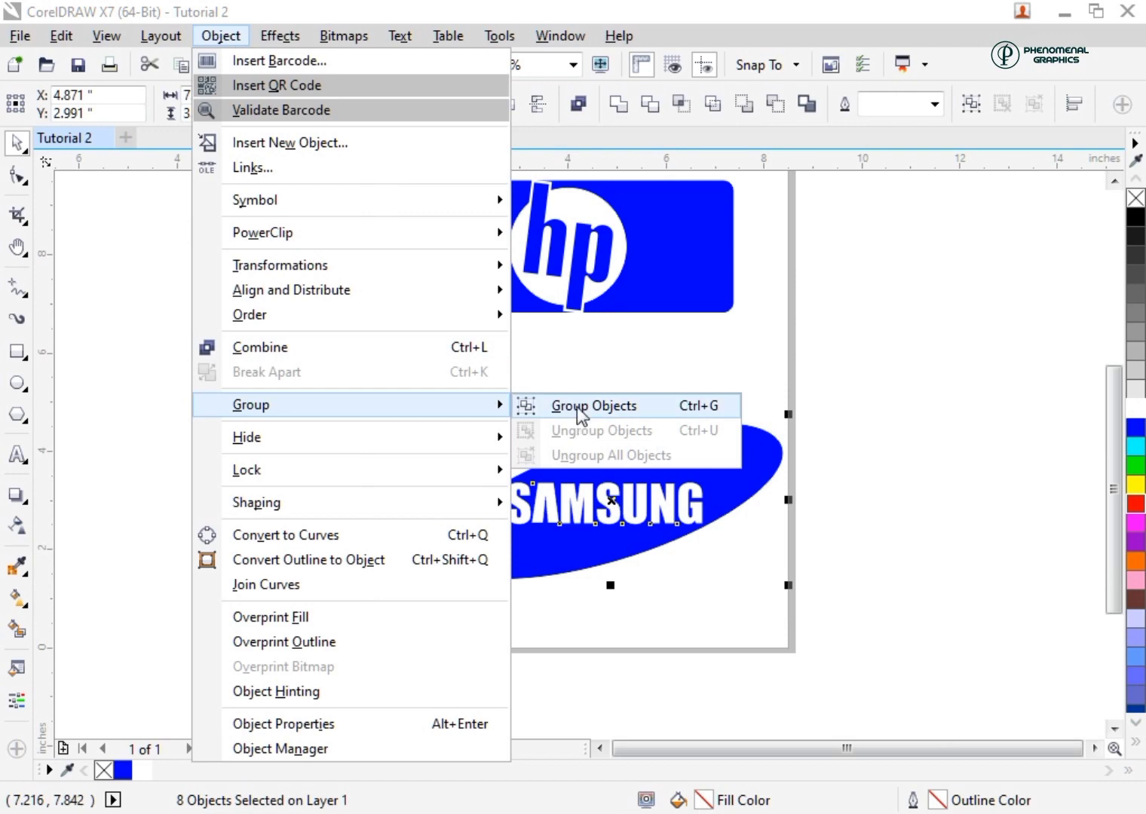
pyautogui.click(578, 406)
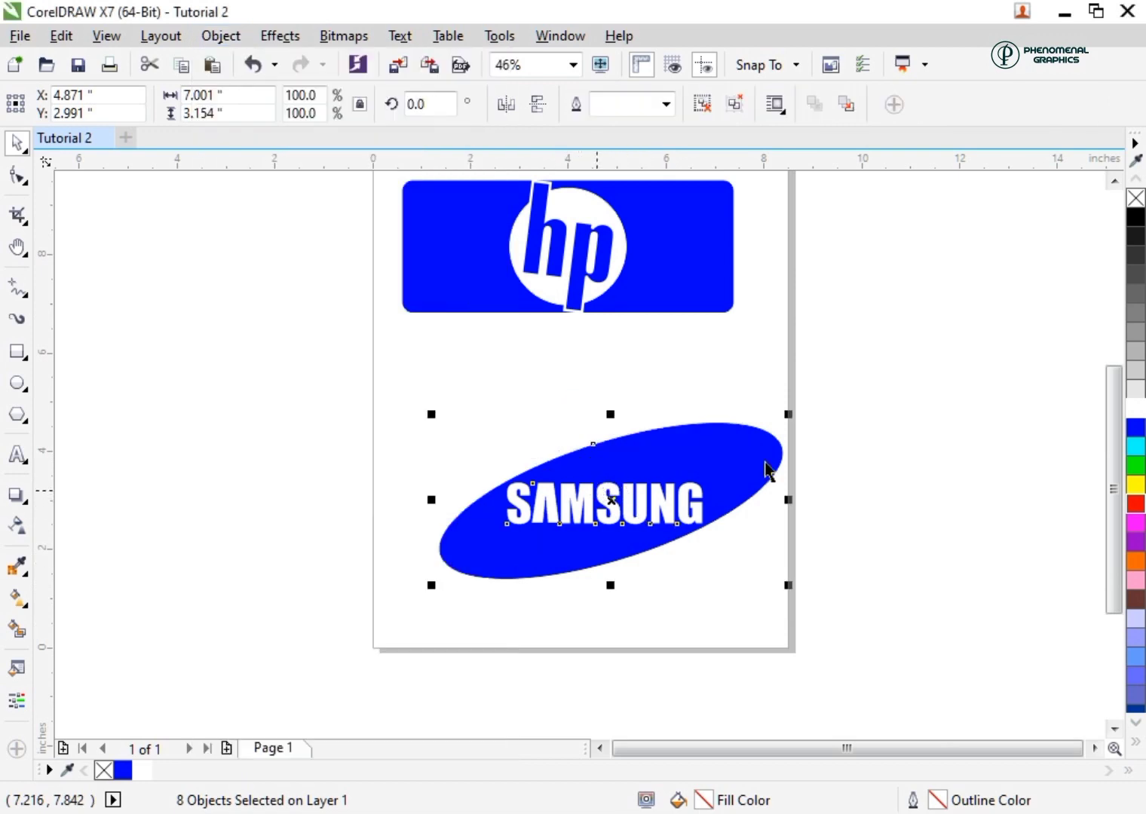
# Move the grouped Samsung logo below the HP logo, centred at about X 4.75 and Y 3.24 inches
pyautogui.moveTo(766, 462); pyautogui.dragTo(808, 461)
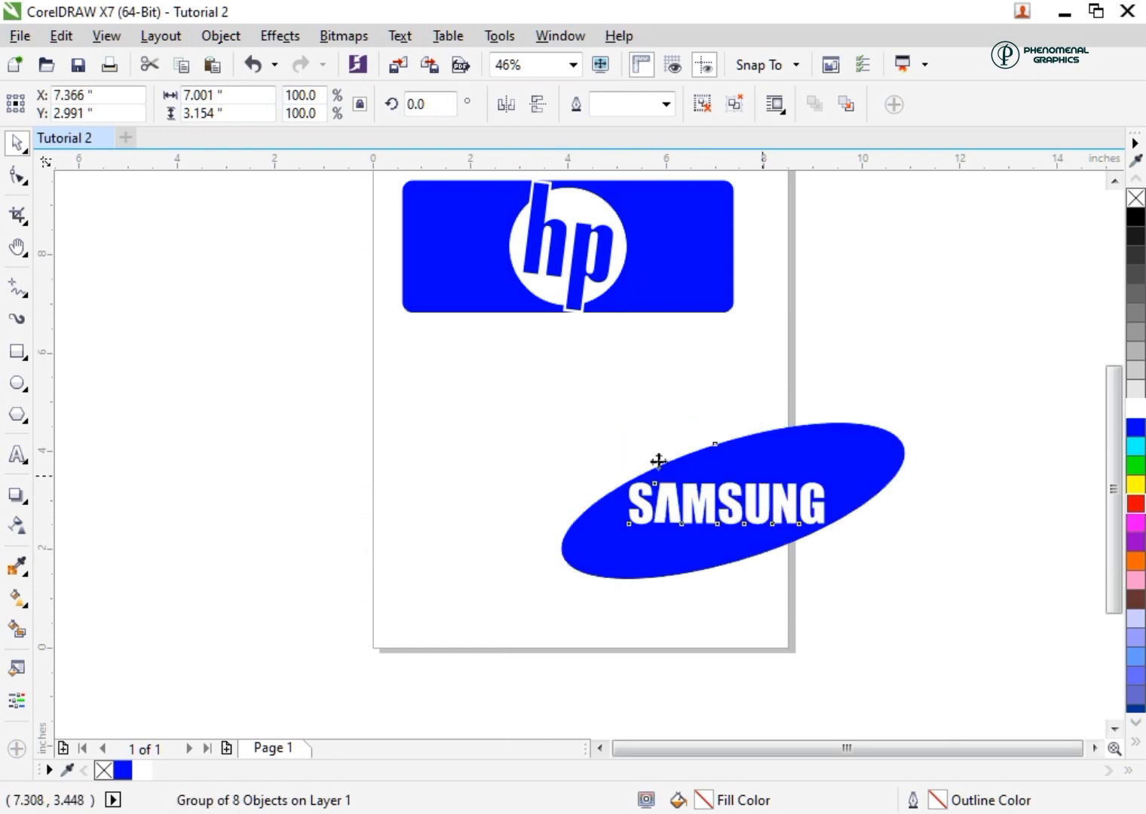
pyautogui.moveTo(1118, 507); pyautogui.dragTo(1118, 481)
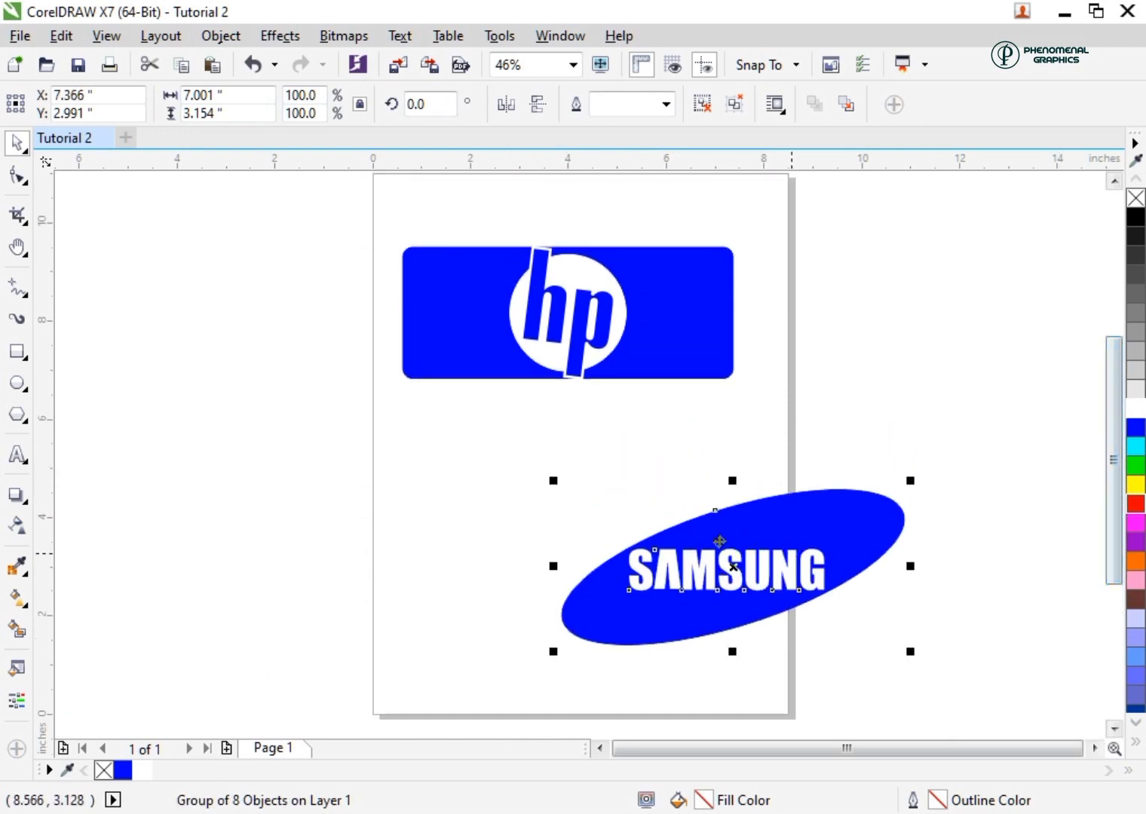
pyautogui.moveTo(736, 547); pyautogui.dragTo(661, 529)
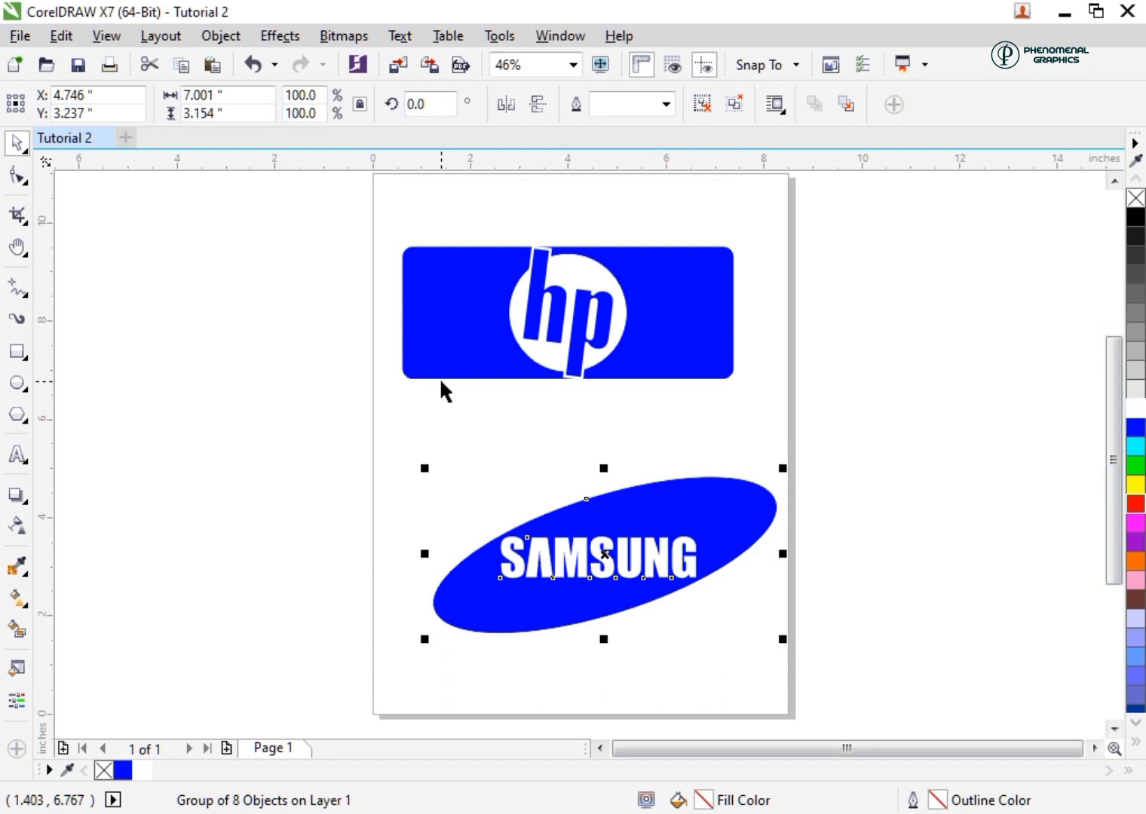
# Save the drawing as "Tutorial 2" in the Tutorial folder in CDR format, version 17.0
pyautogui.click(20, 37)
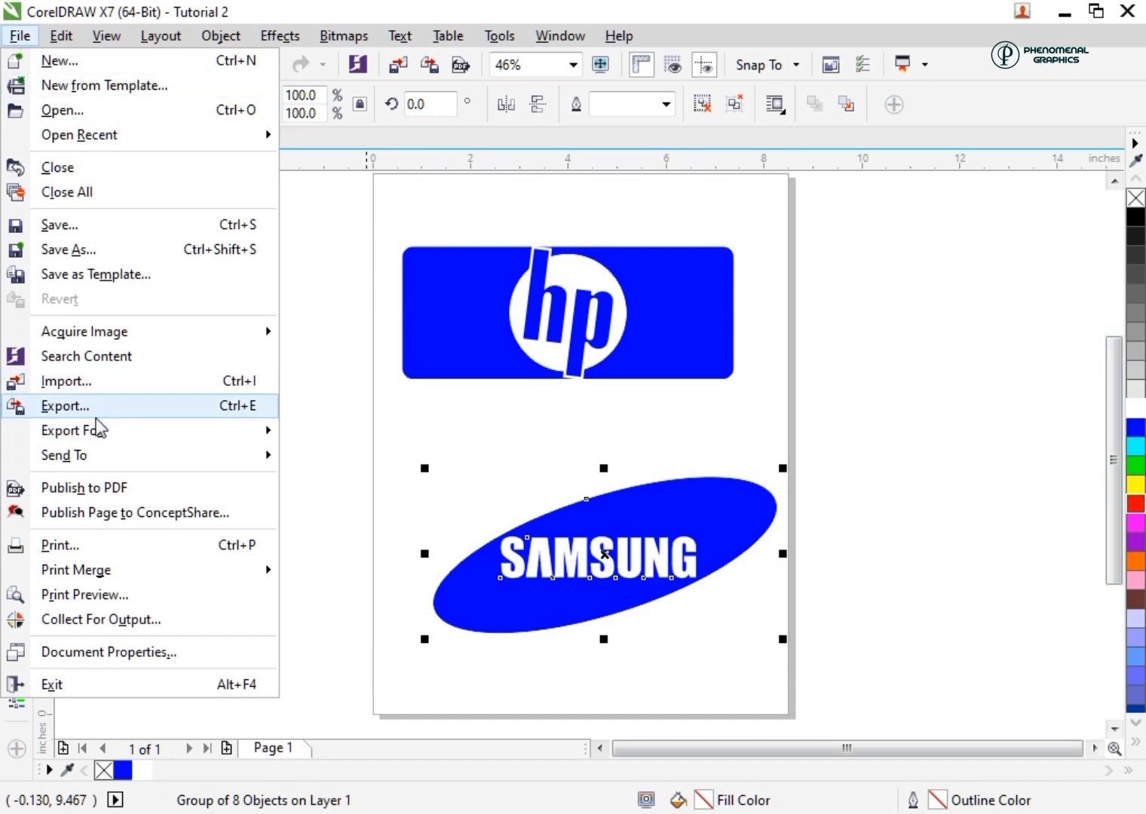
pyautogui.click(85, 225)
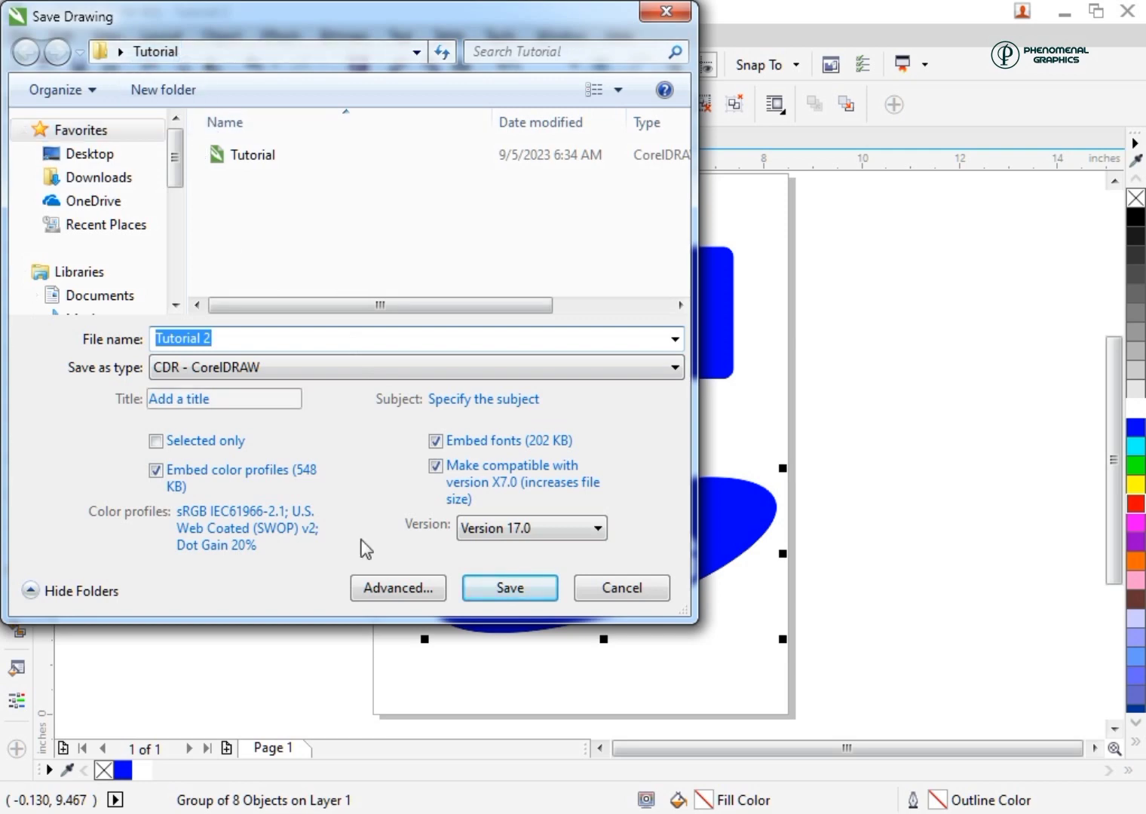
pyautogui.click(510, 588)
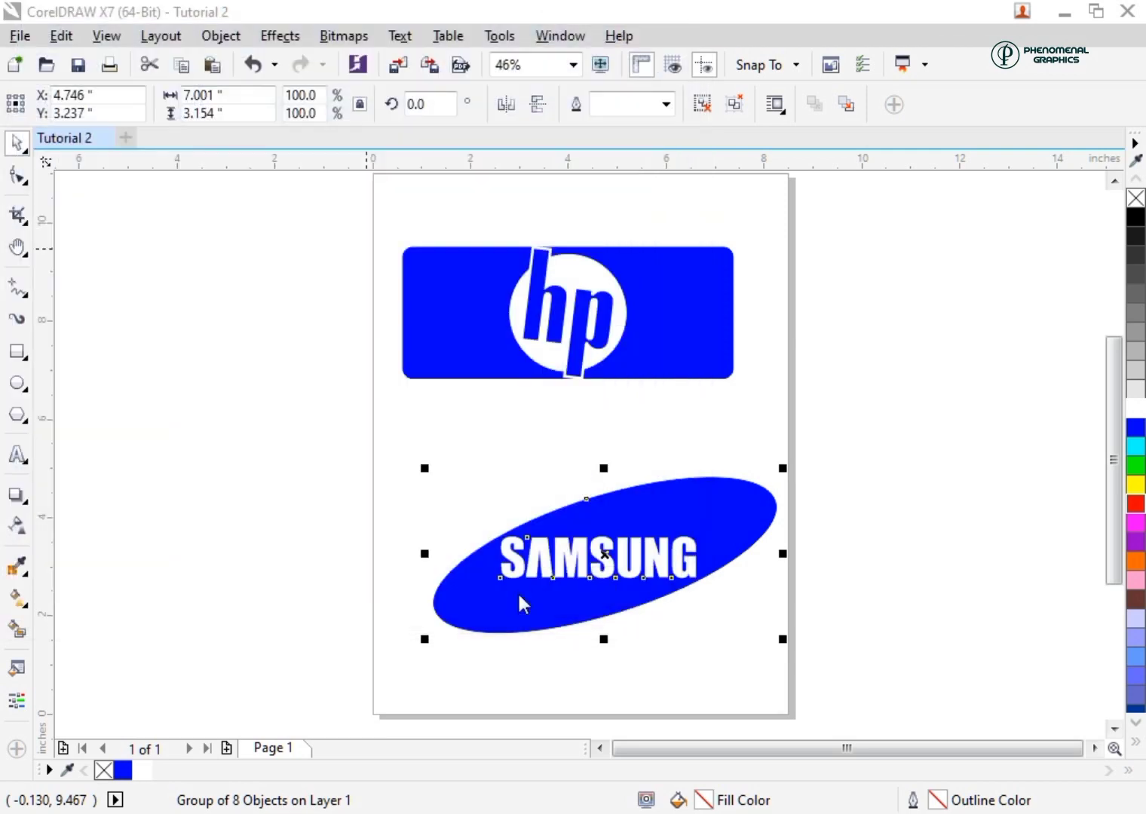